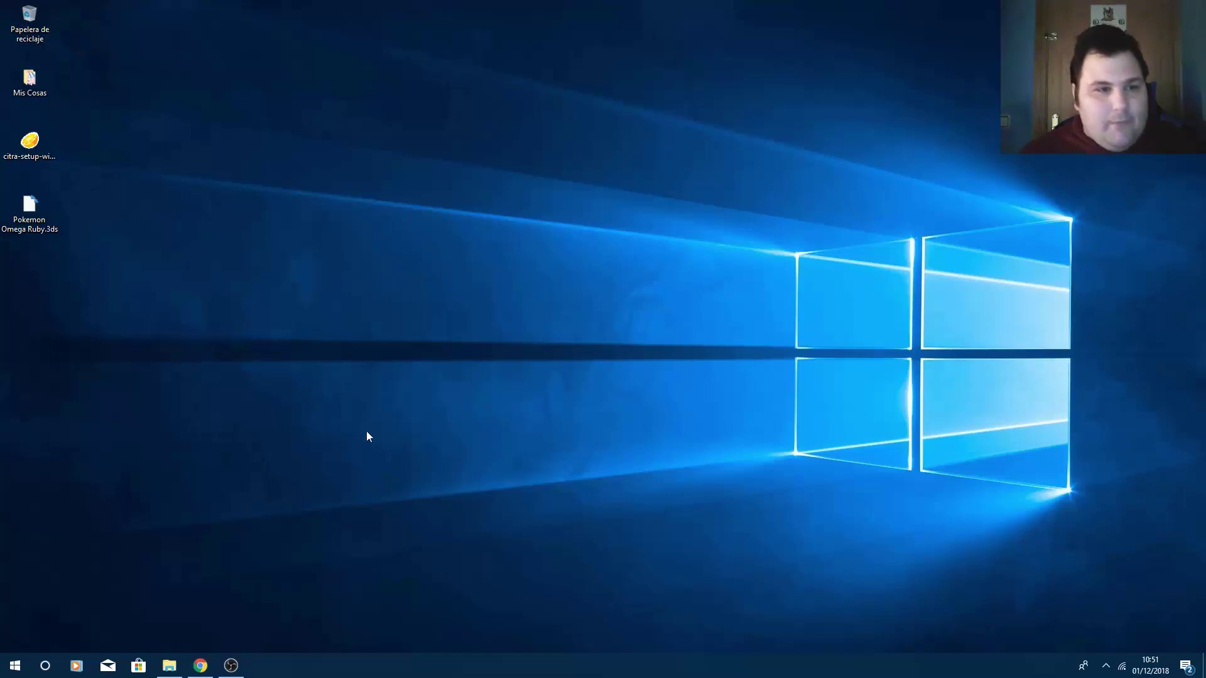
- Switch to Chrome and try downloading the Windows x64 installer from the Citra website's download page, cancelling the save
click(200, 666)
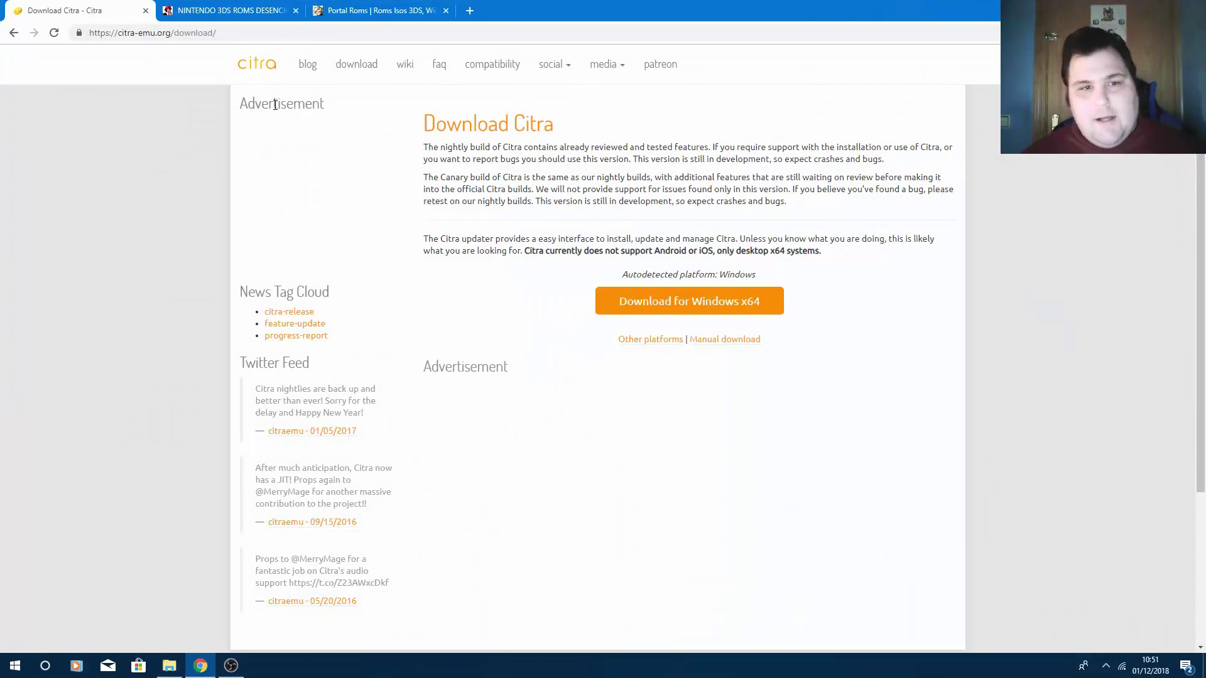
click(263, 71)
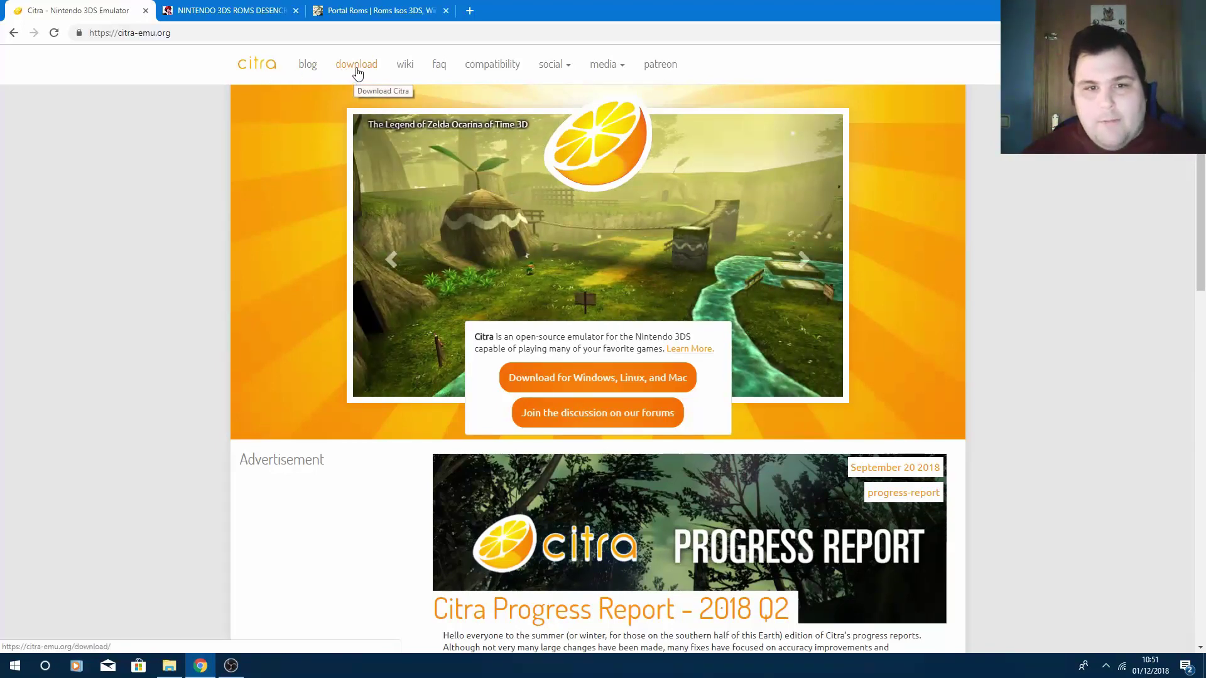
click(355, 70)
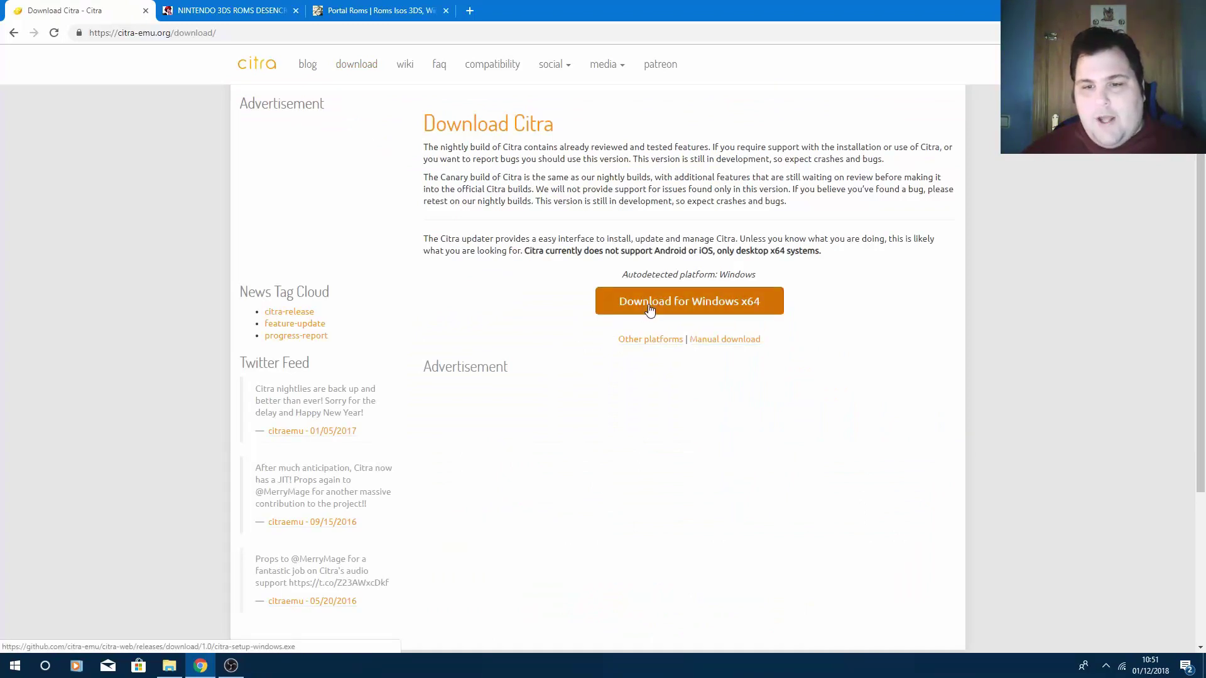
click(648, 306)
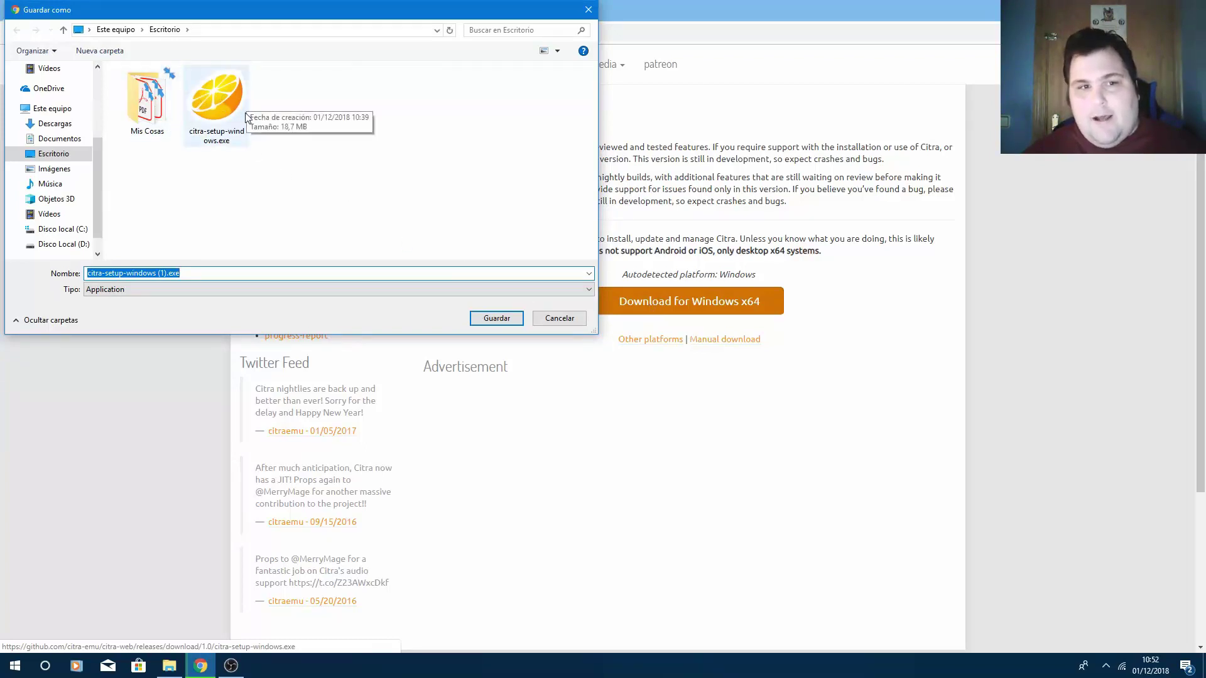
click(564, 319)
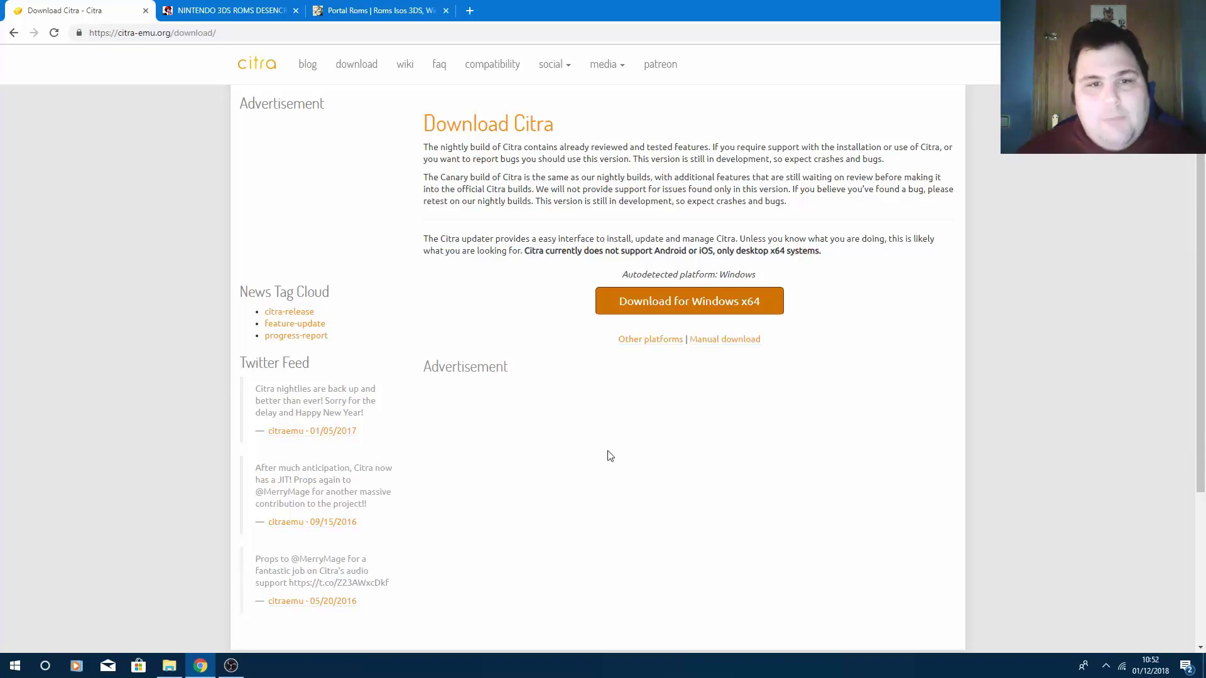
- Open Citra's game compatibility list and examine the rating legend and the ratings of the listed games
click(503, 78)
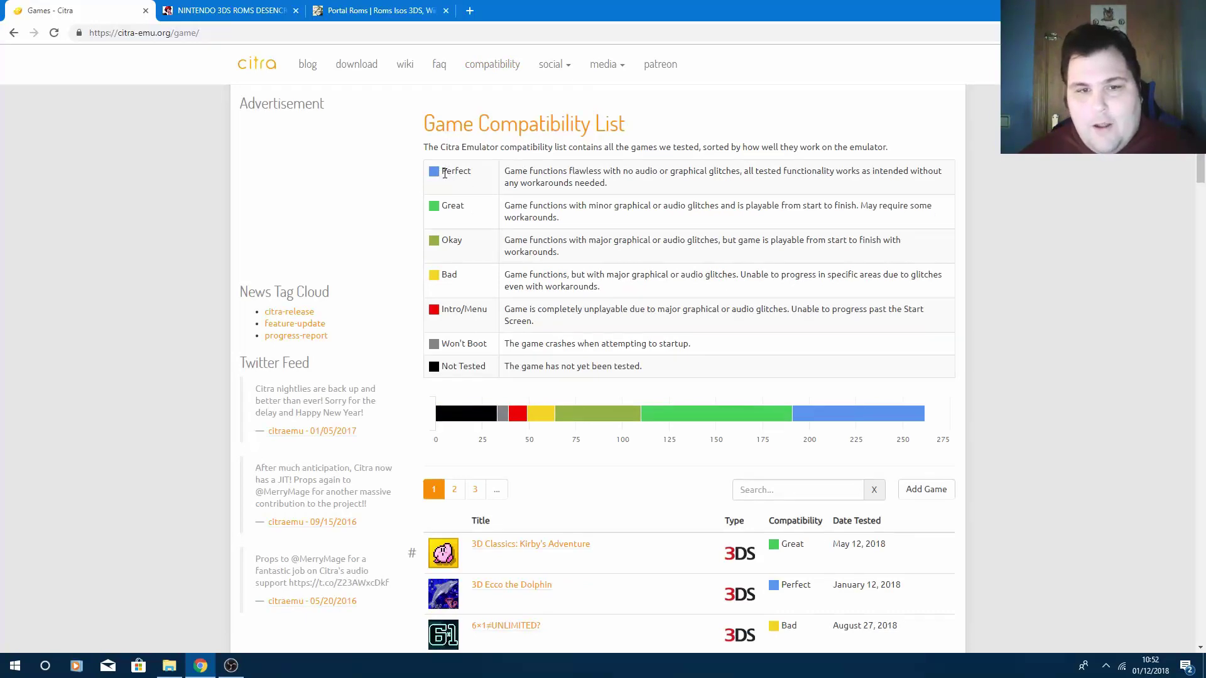
scroll(514, 263, down, 7)
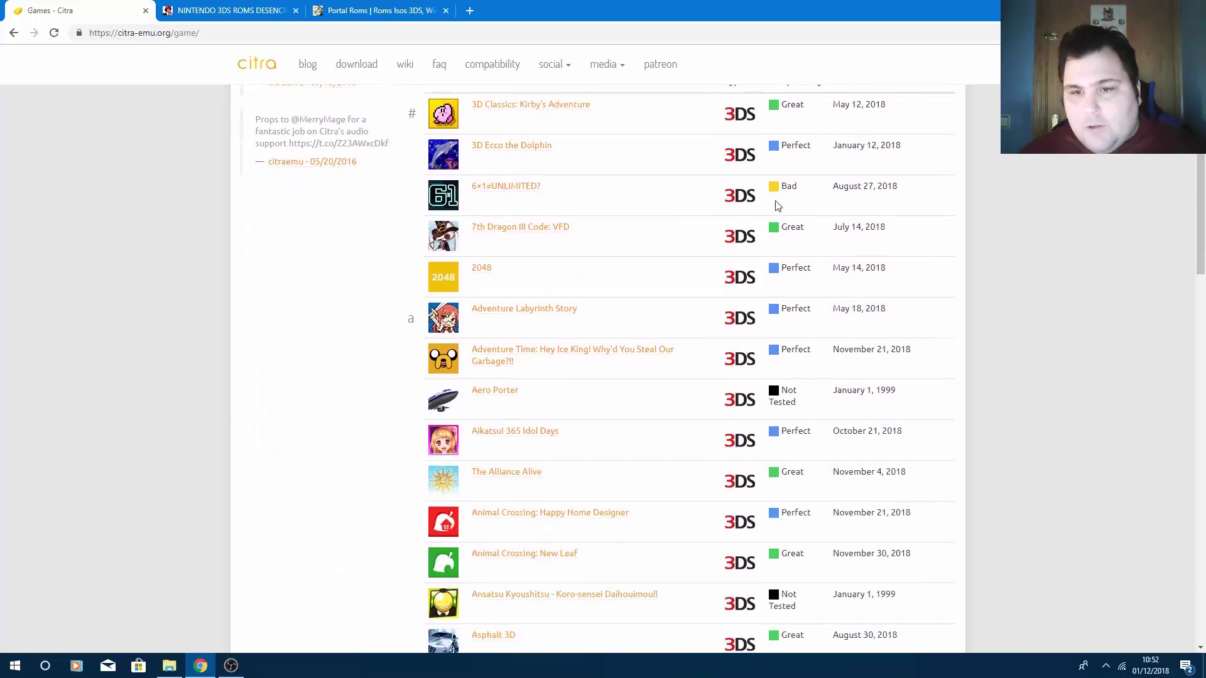
scroll(773, 211, up, 7)
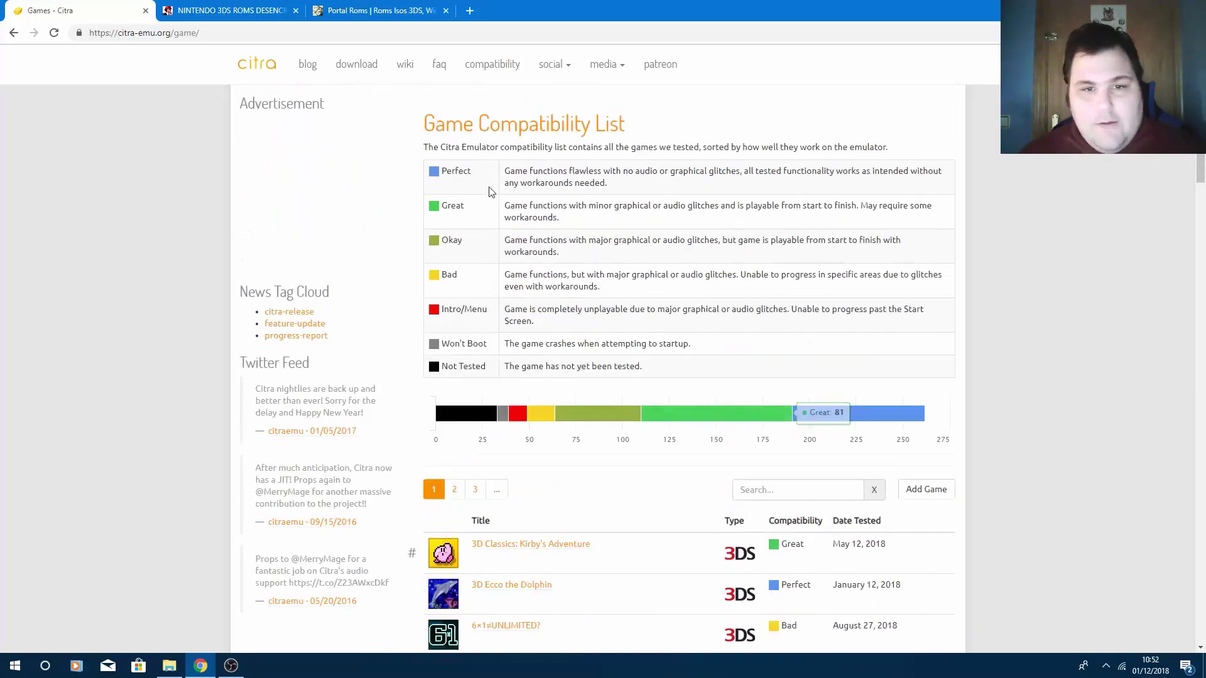
drag(446, 174, 464, 216)
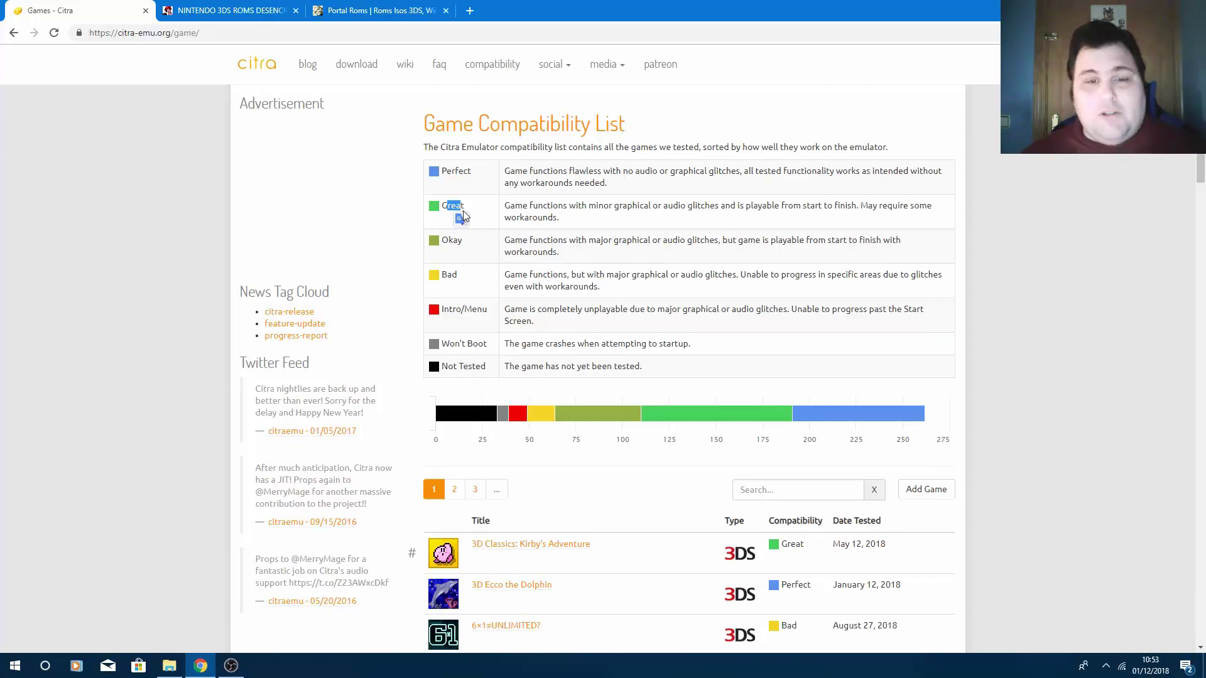
drag(463, 216, 481, 211)
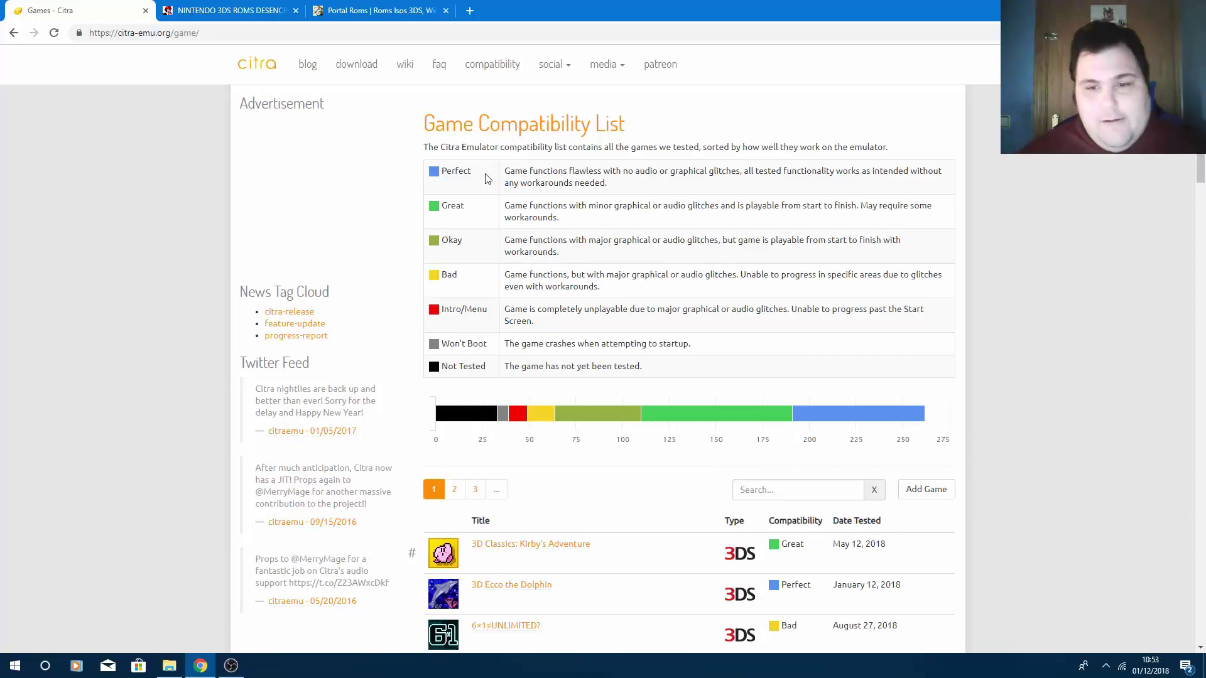
scroll(490, 231, down, 11)
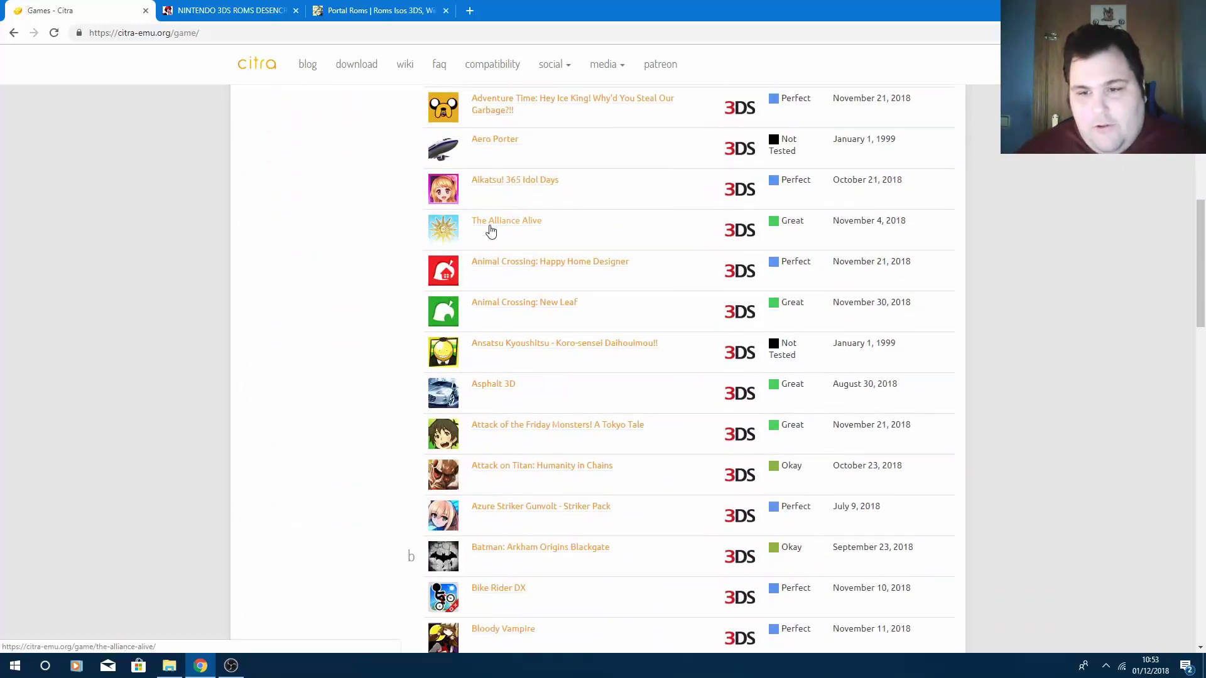
scroll(777, 380, down, 5)
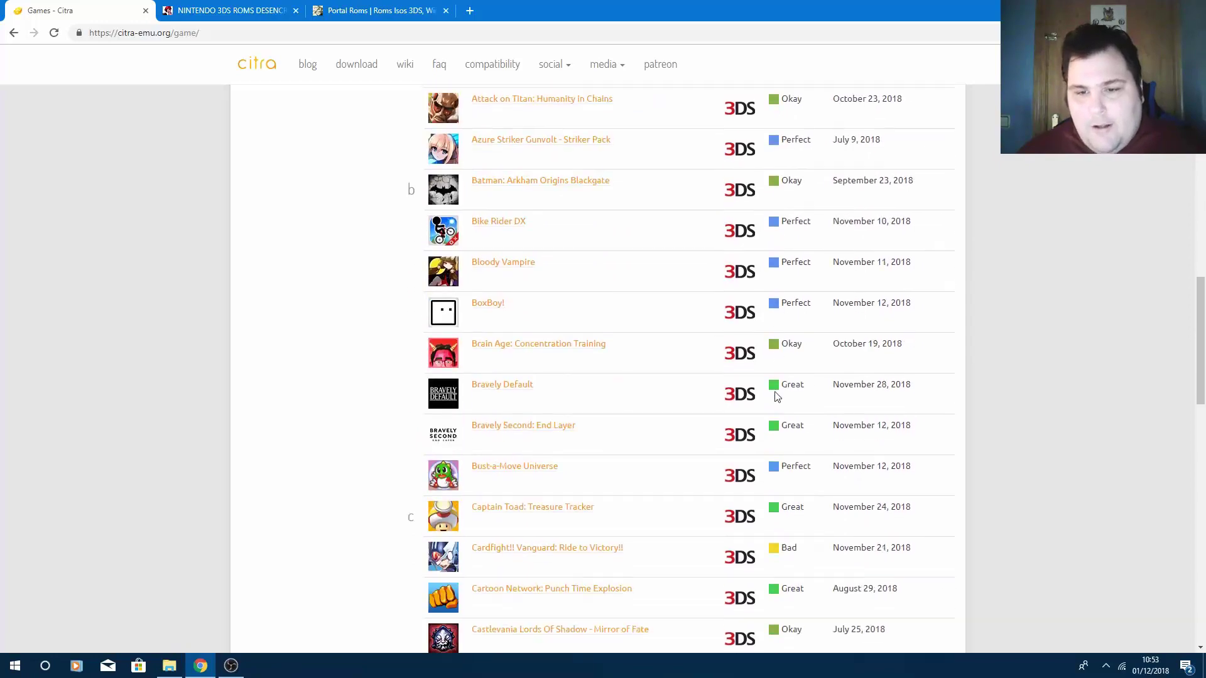
scroll(777, 395, down, 13)
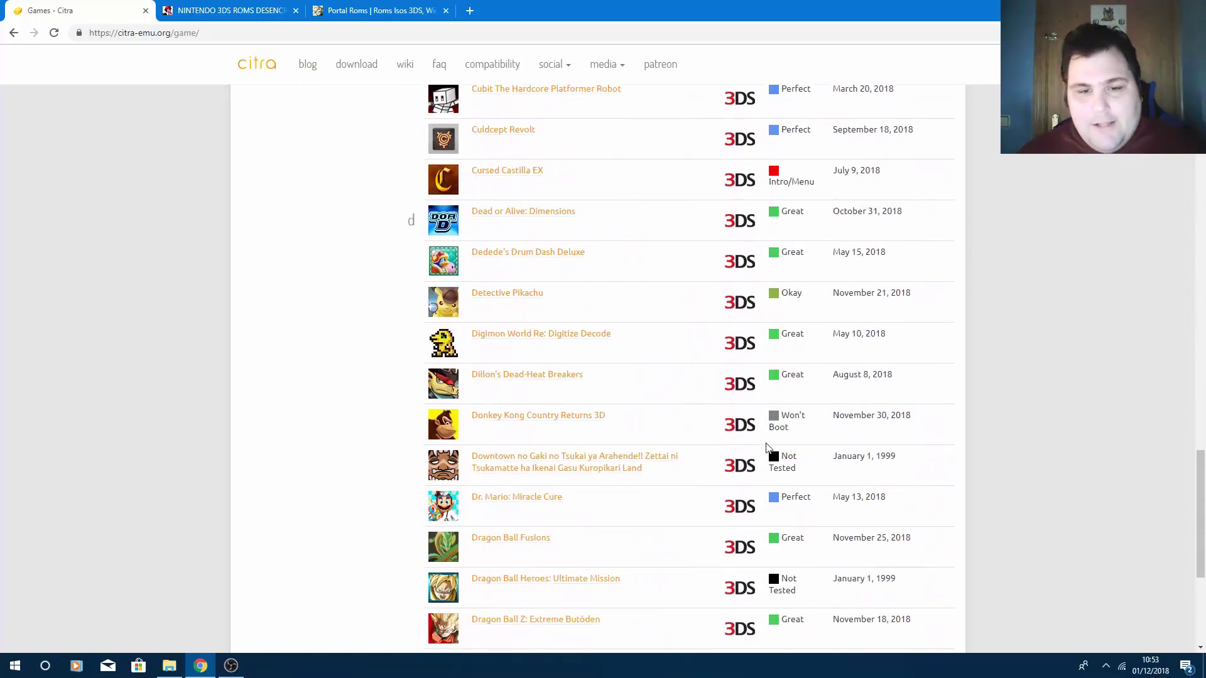
scroll(765, 447, down, 2)
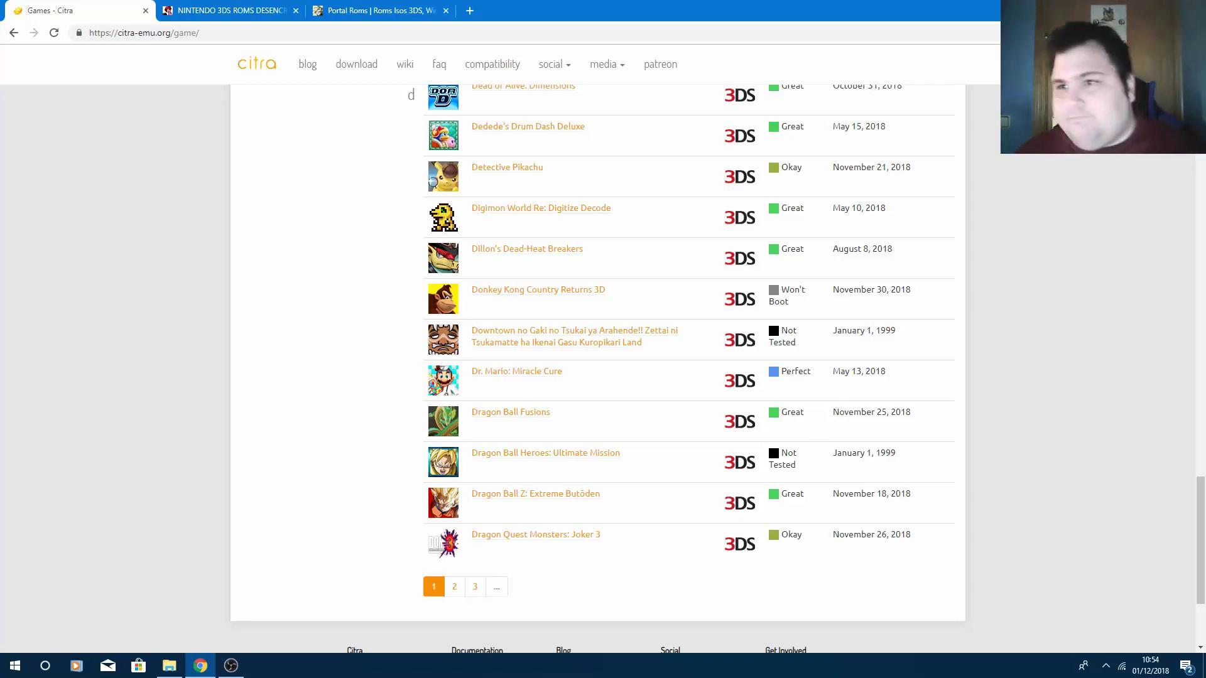
- Try to install Citra in the default folder by running citra-setup-windows.exe from the desktop, and quit the installer
key(super+d)
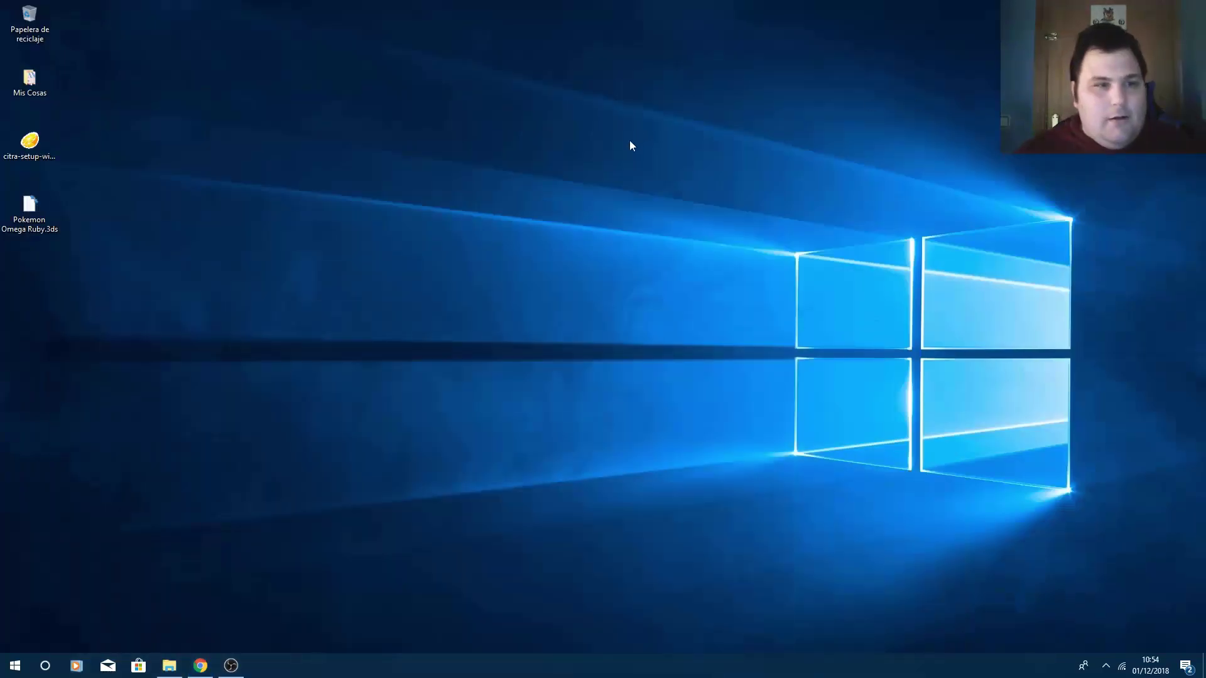
click(31, 151)
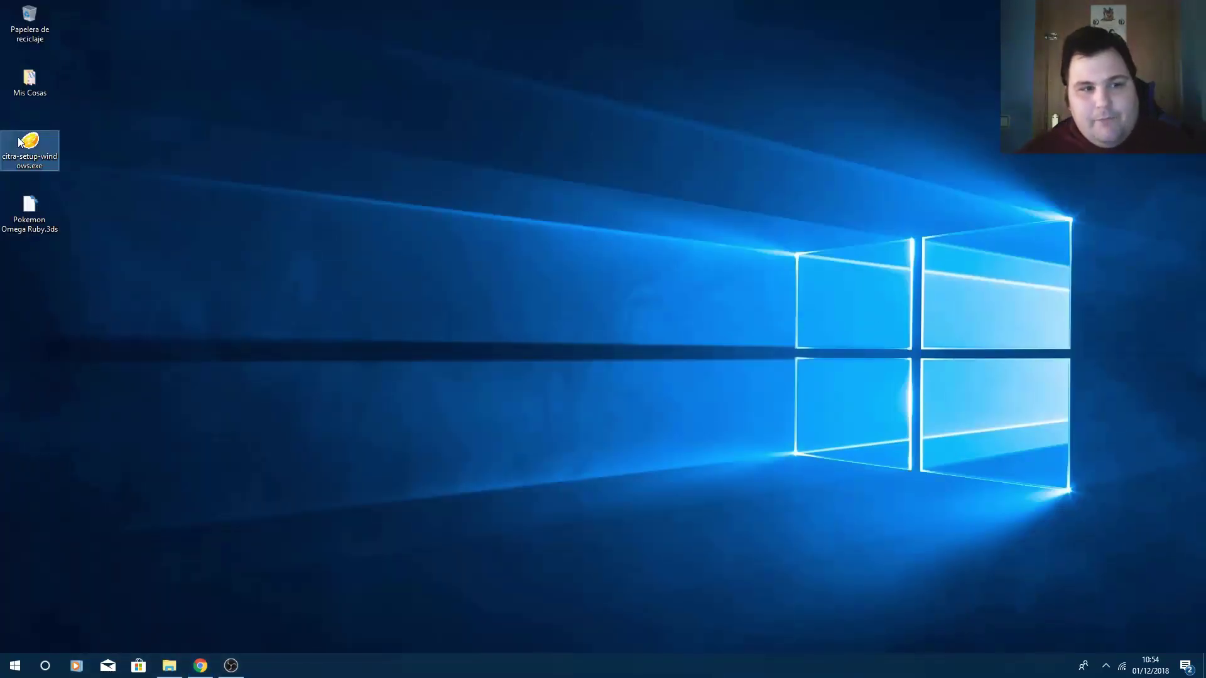
double_click(36, 159)
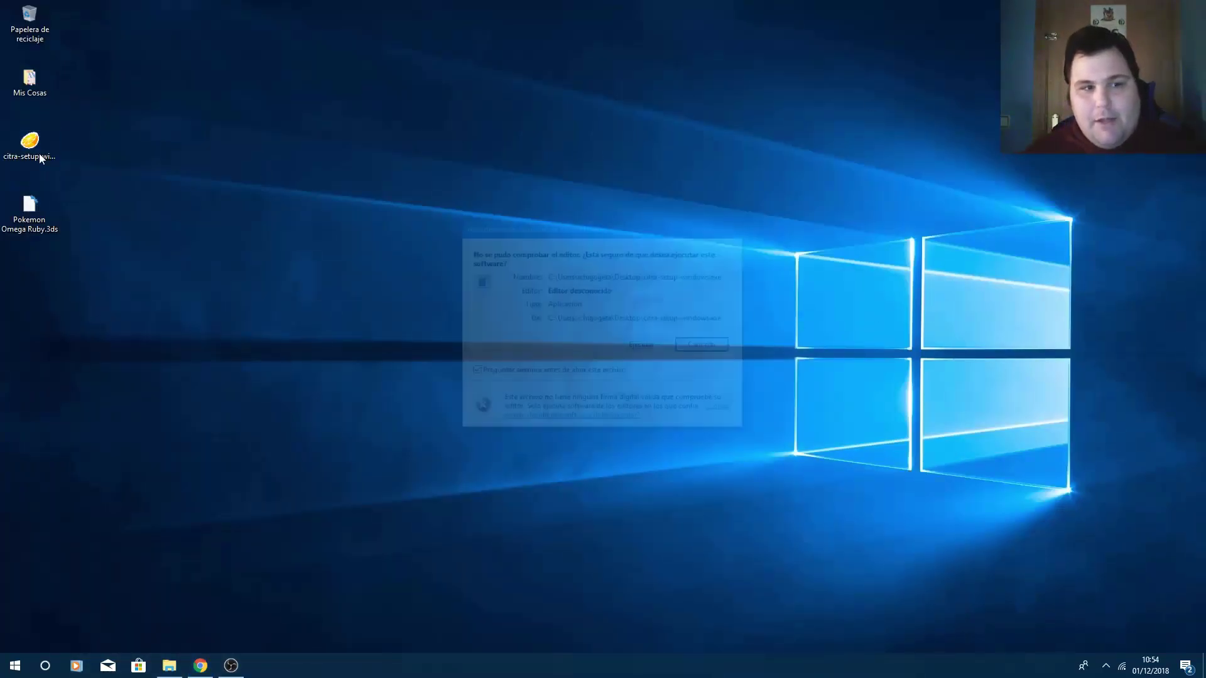
click(643, 346)
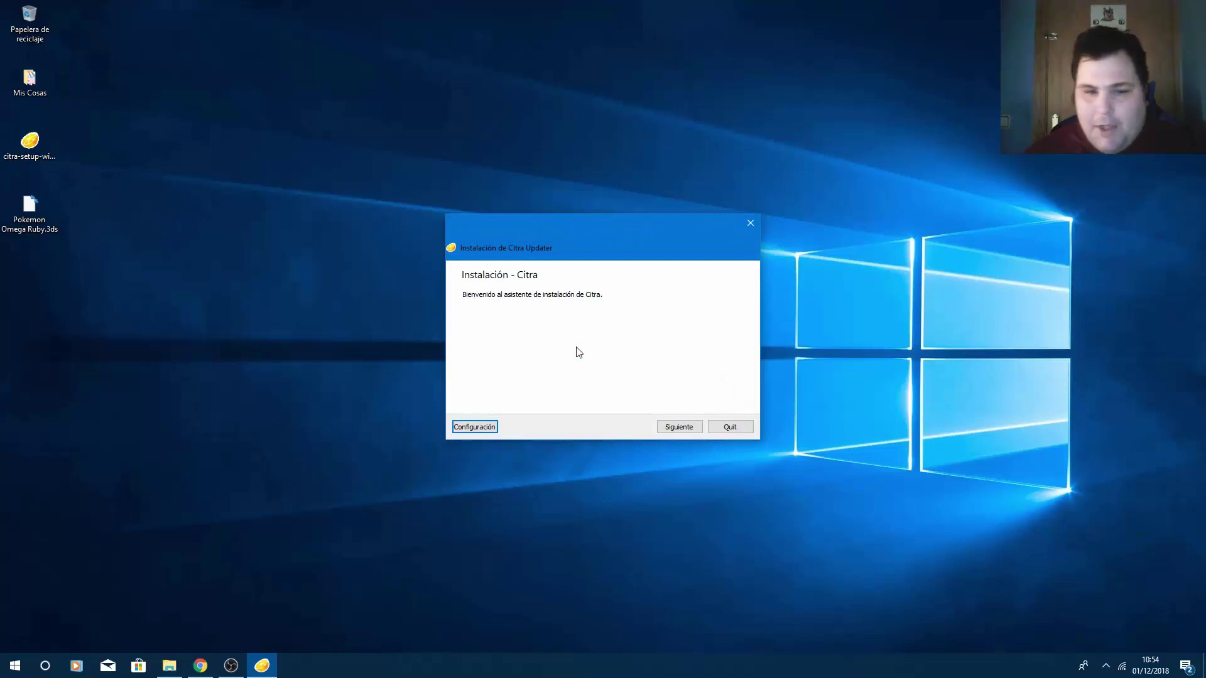
click(675, 426)
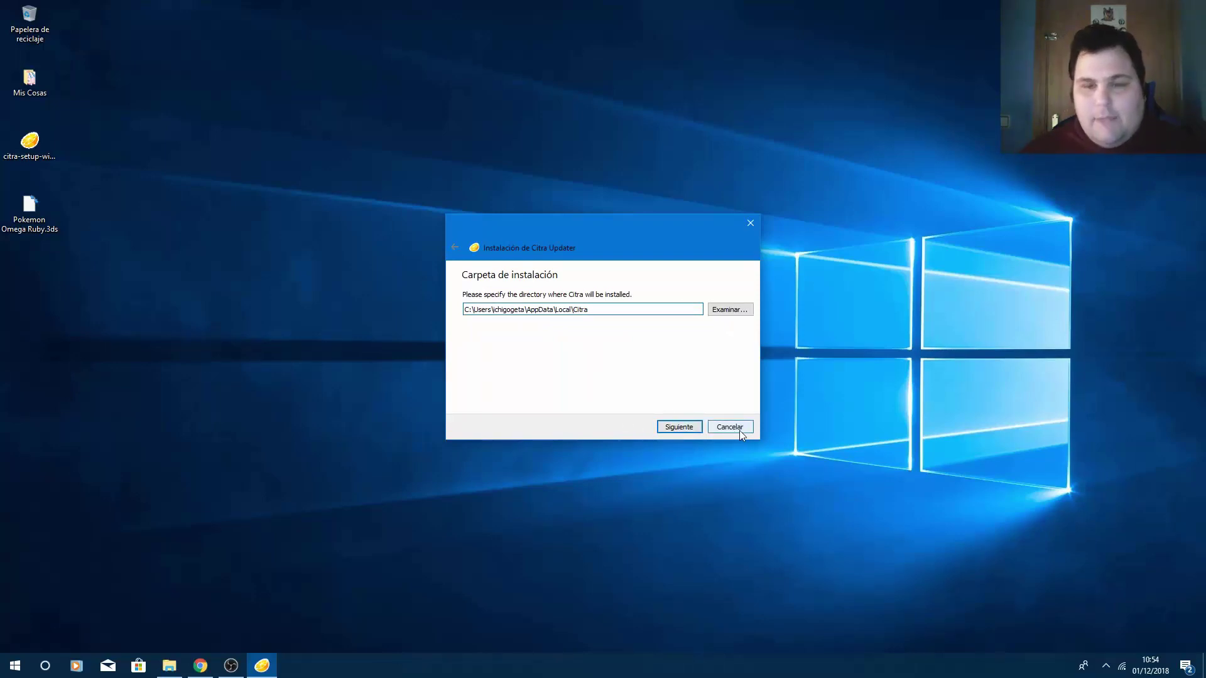
click(679, 427)
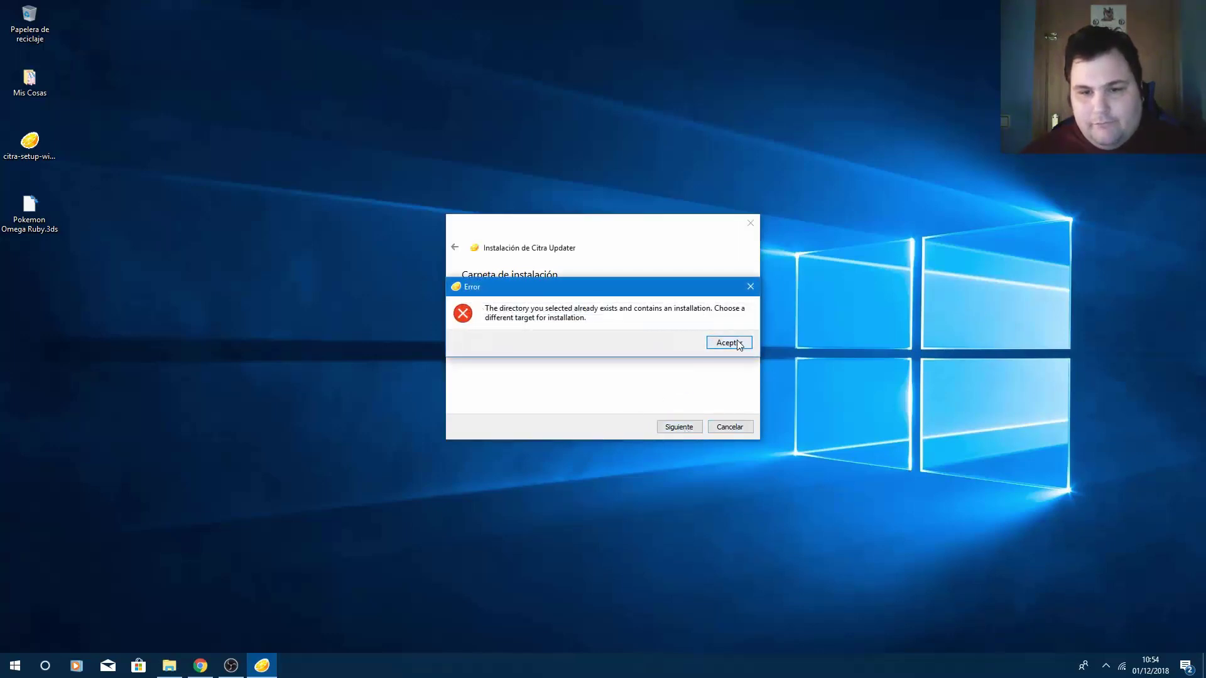
click(726, 346)
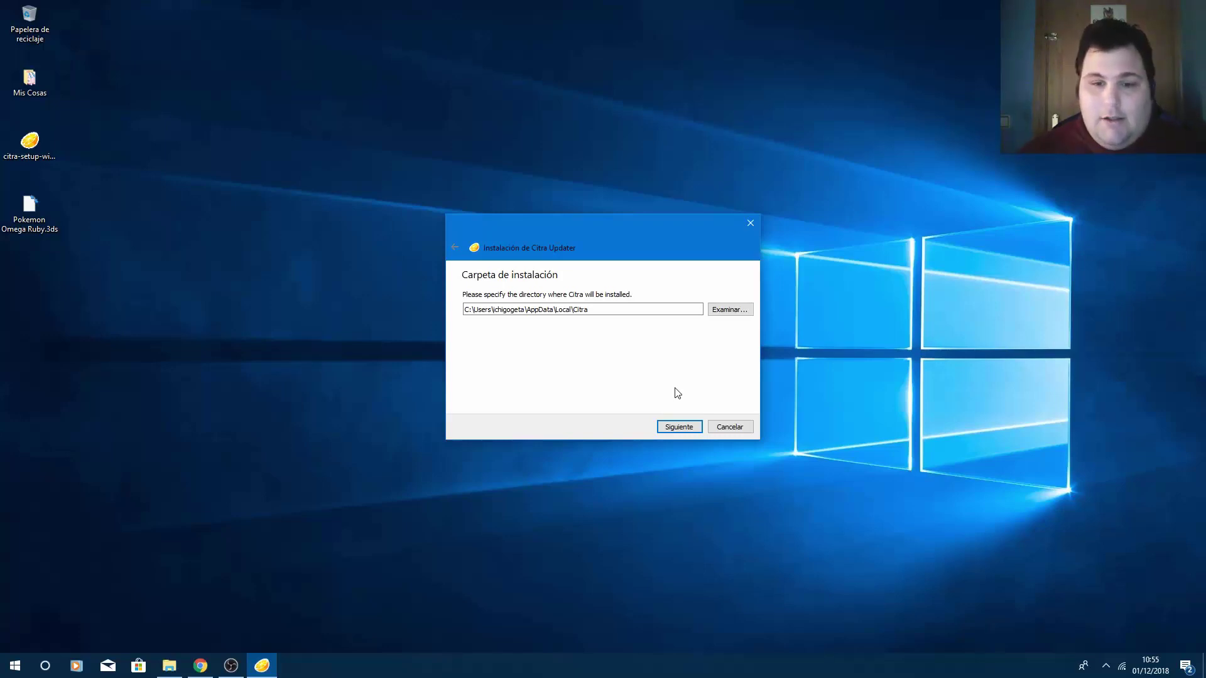
click(715, 428)
click(619, 341)
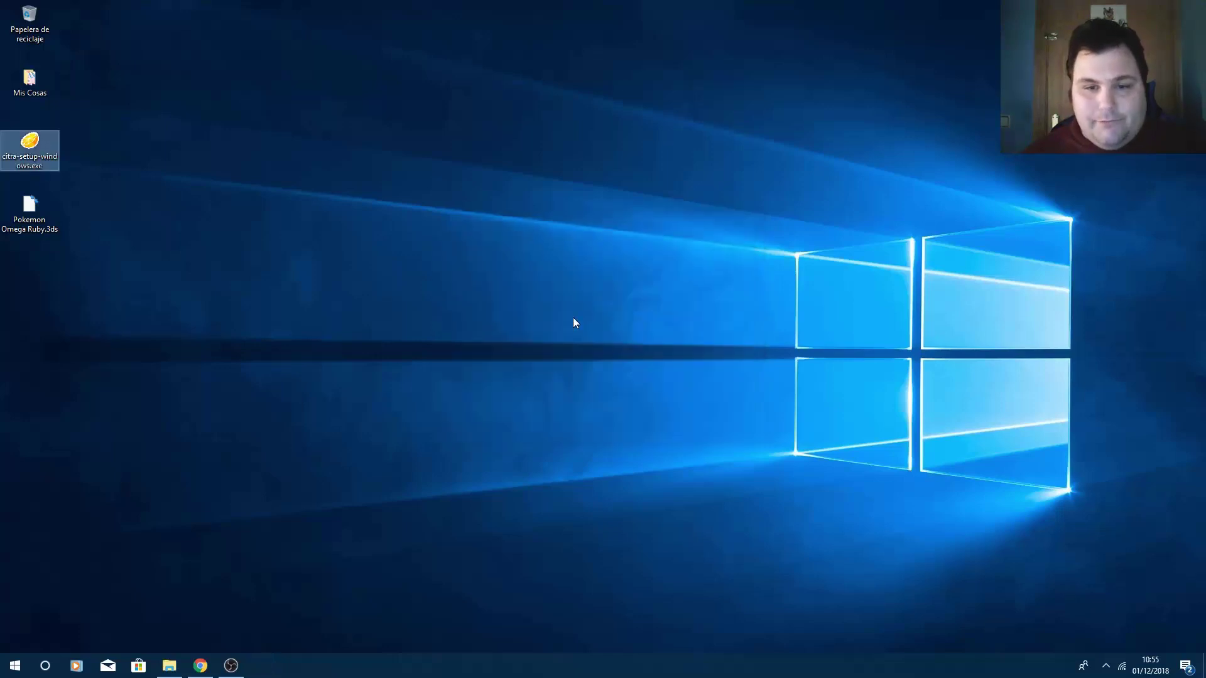
click(565, 306)
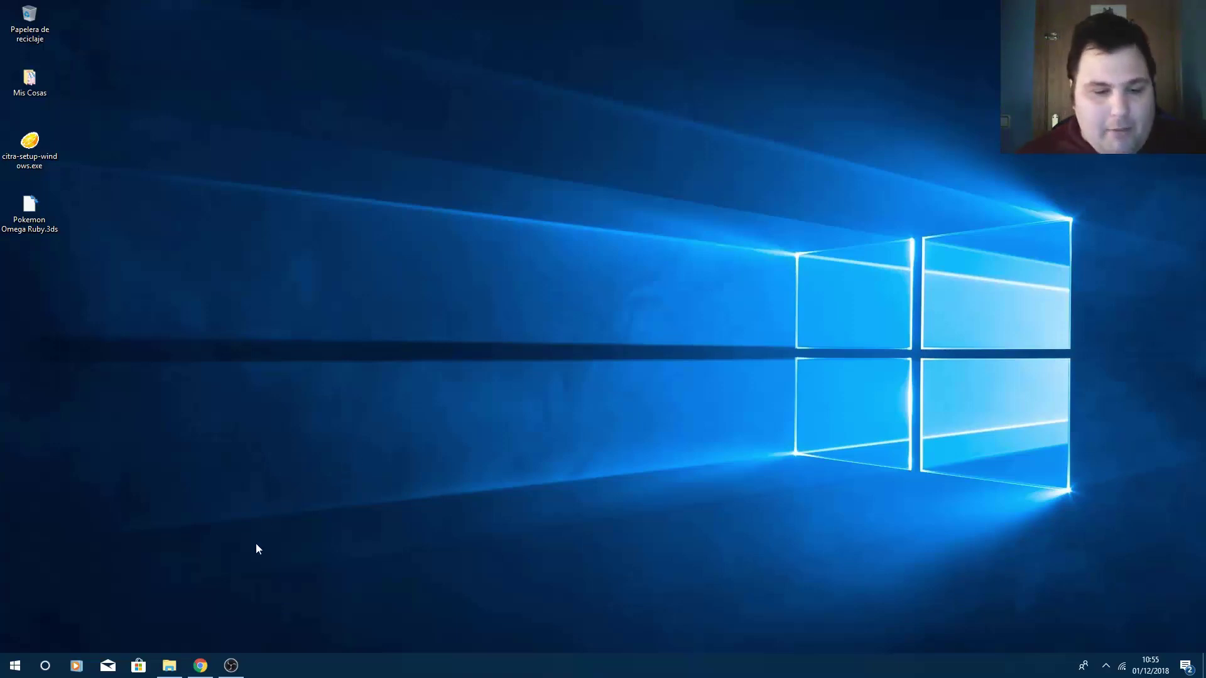
- Open a new File Explorer window and go to the user's profile folder inside Usuarios on Disco local (C:)
right_click(169, 665)
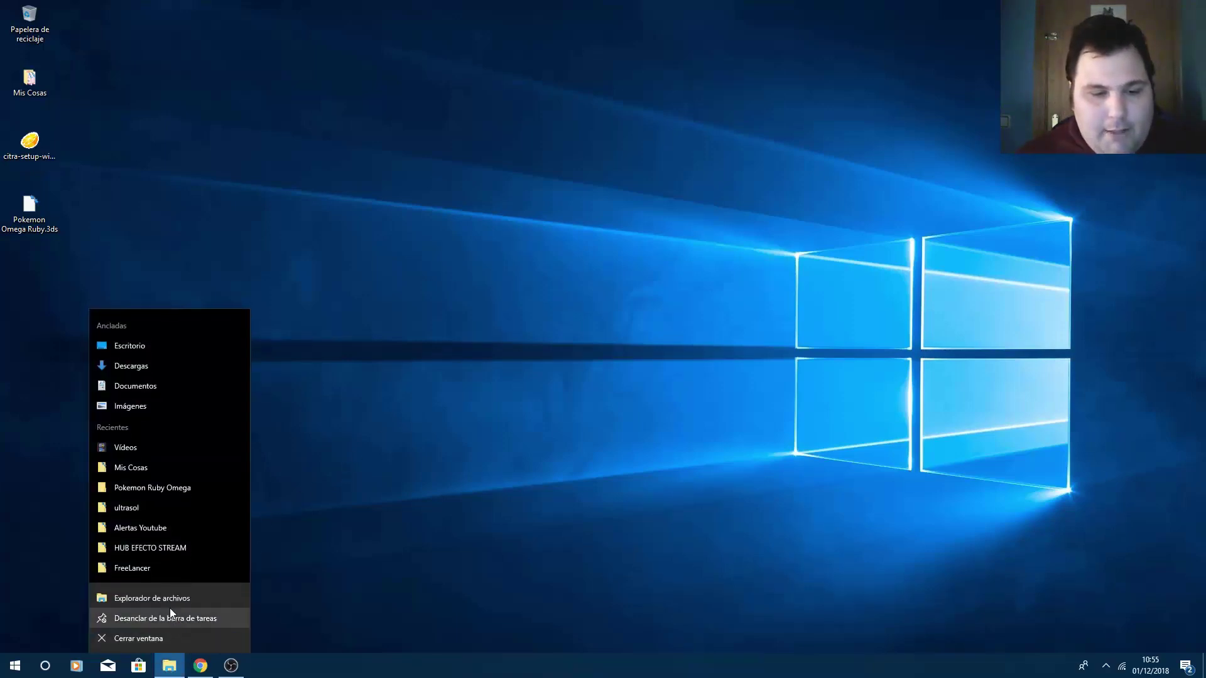
click(167, 597)
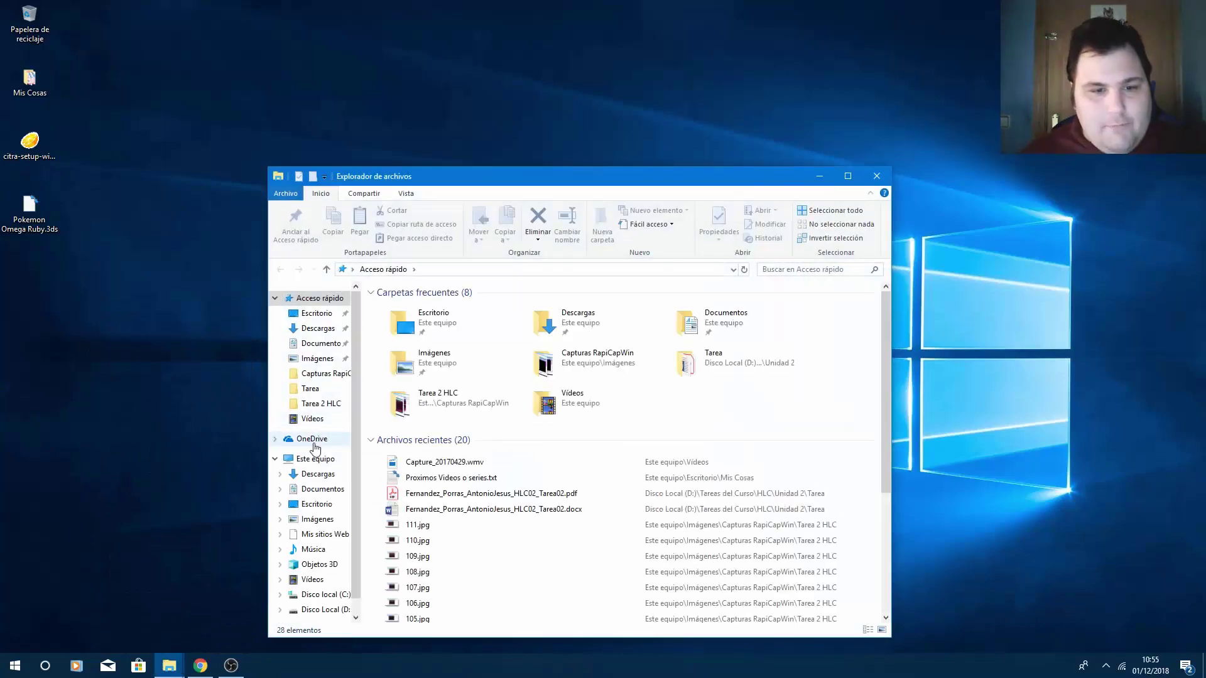
click(314, 459)
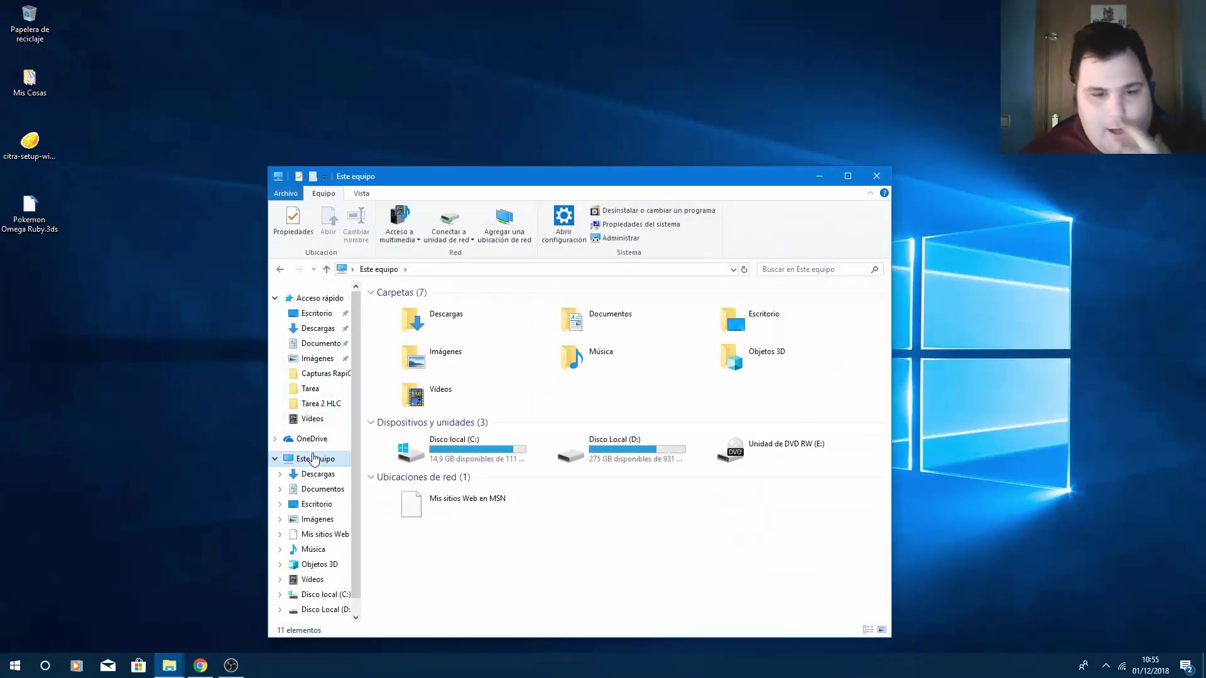
double_click(443, 461)
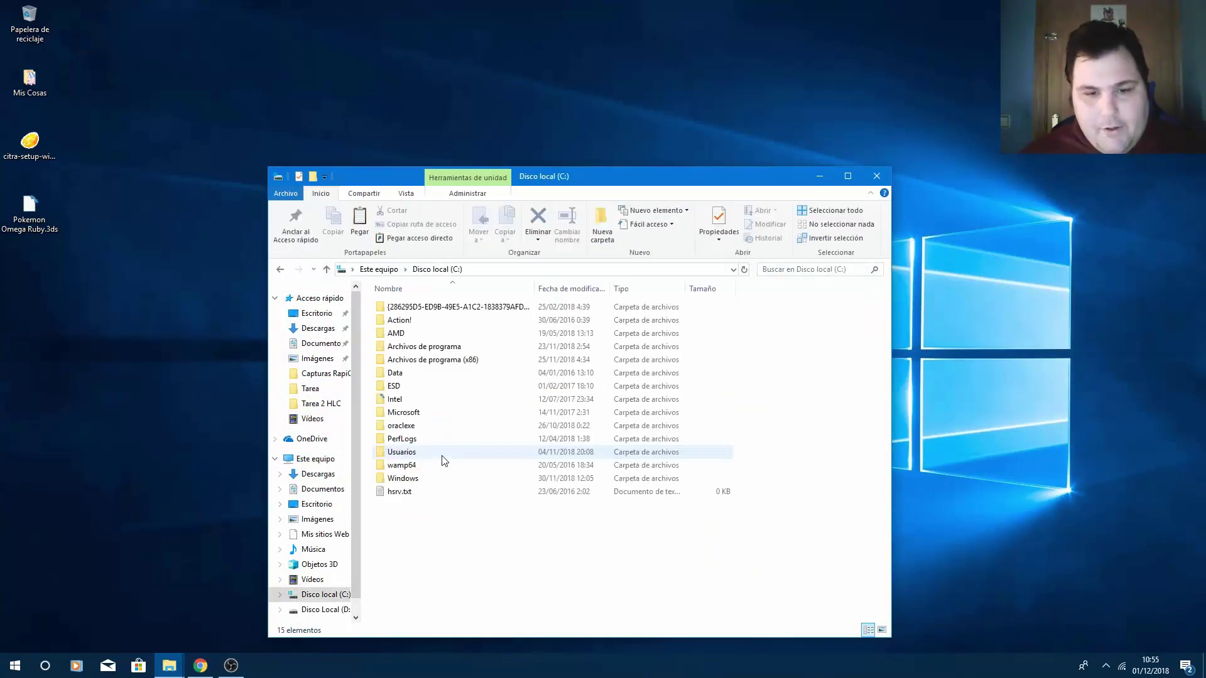
double_click(416, 458)
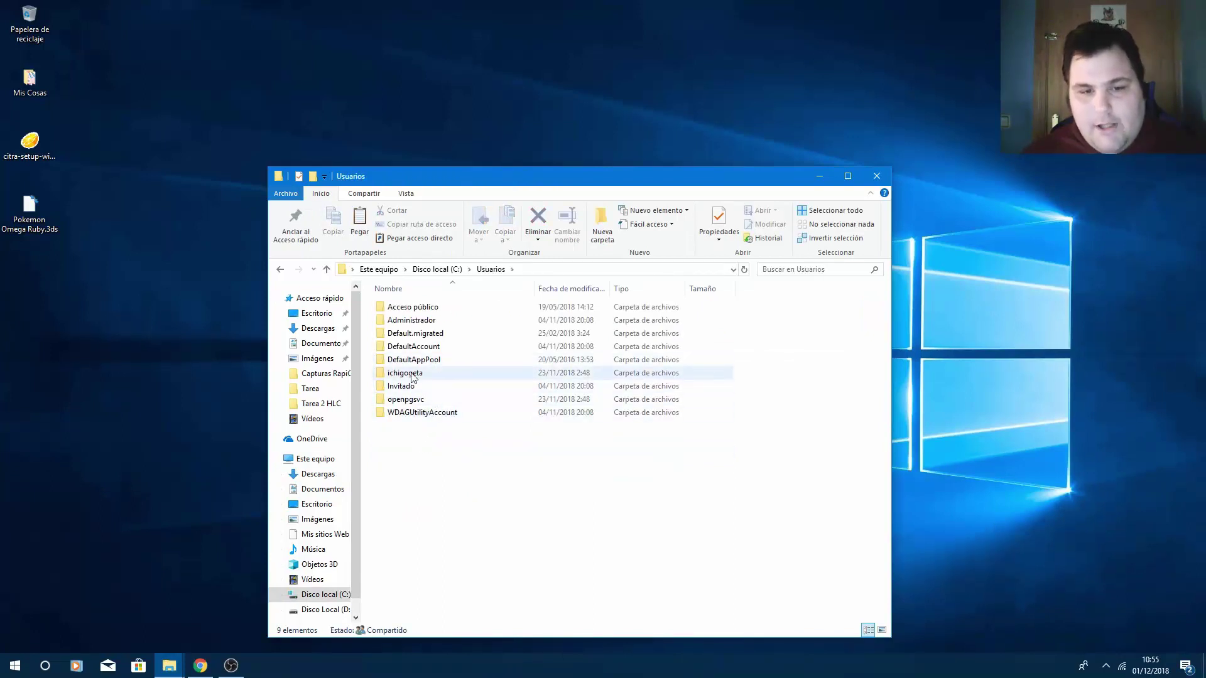
double_click(412, 373)
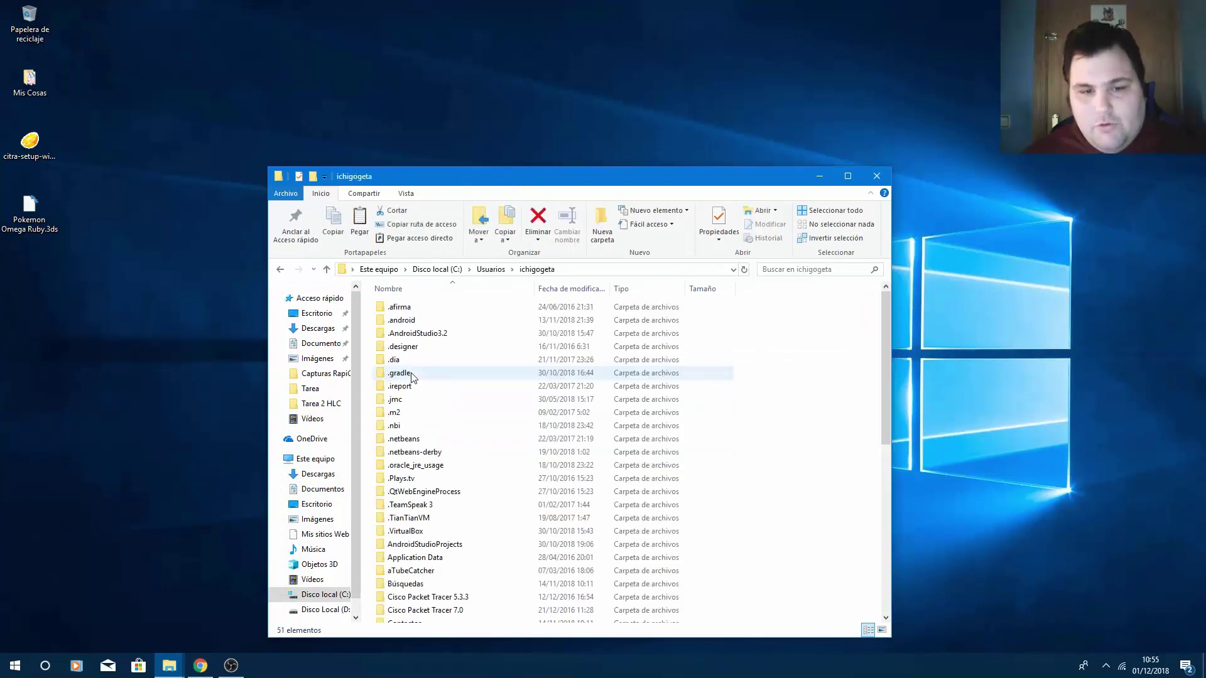
- Go to the AppData folder by appending \AppData to the user profile folder's path
click(590, 271)
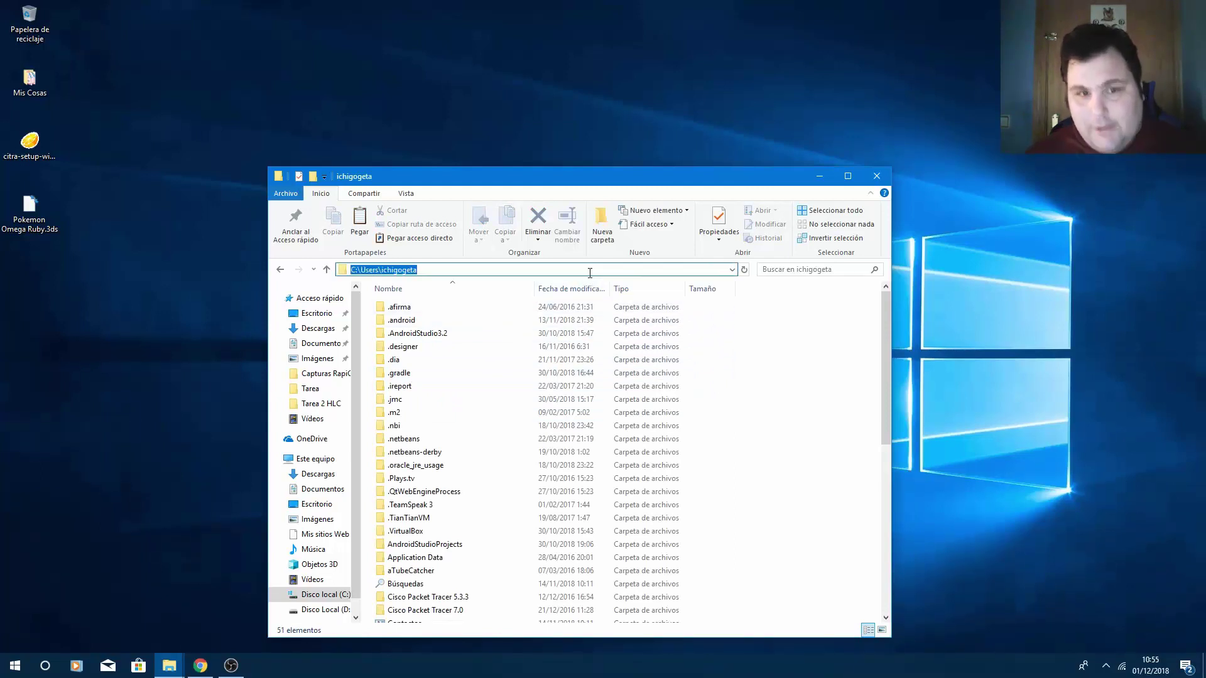
click(590, 271)
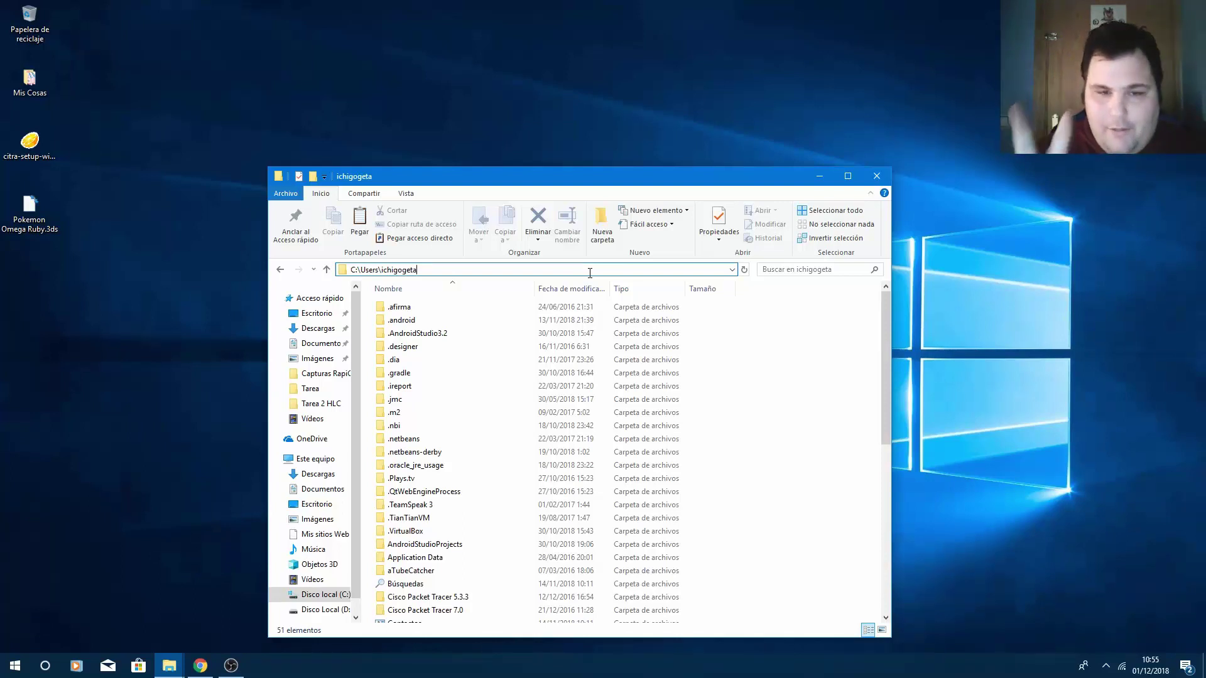
text(\)
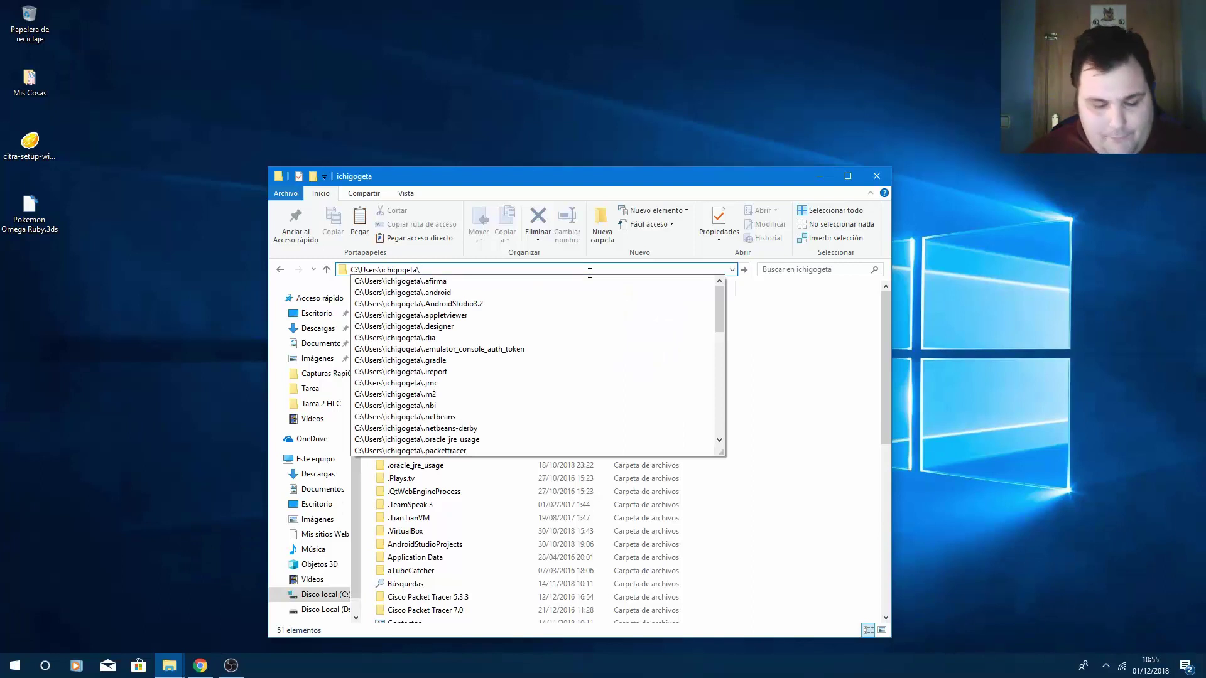
text(A)
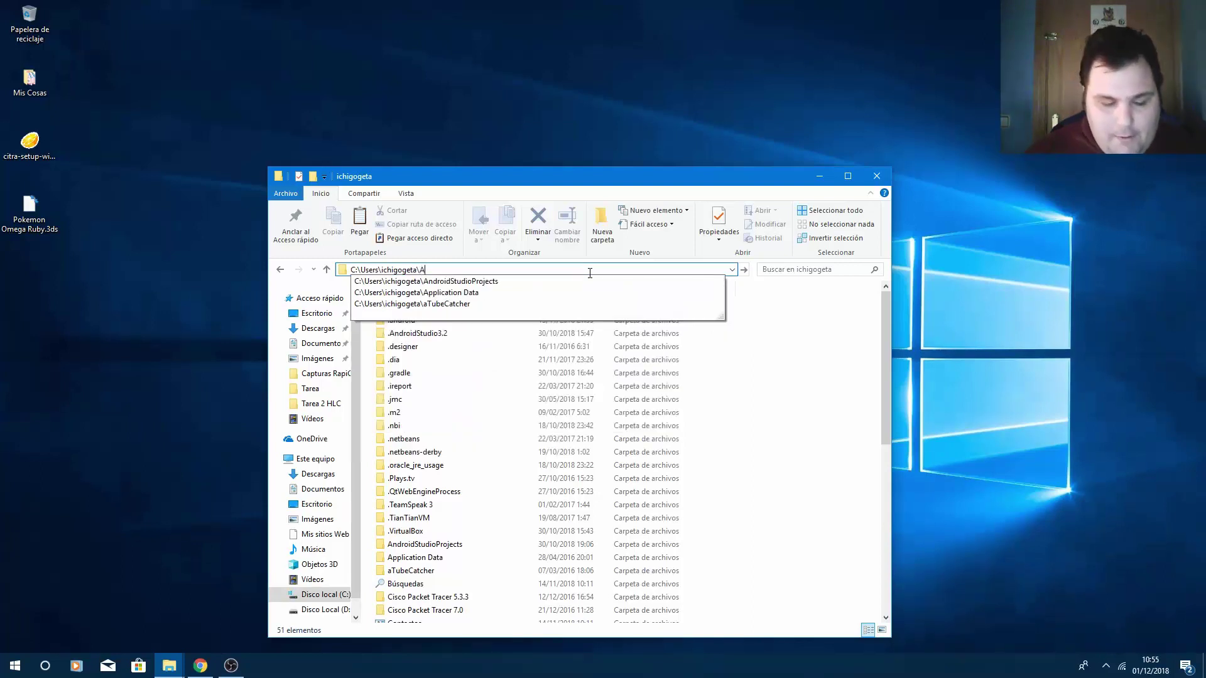
text(ppD)
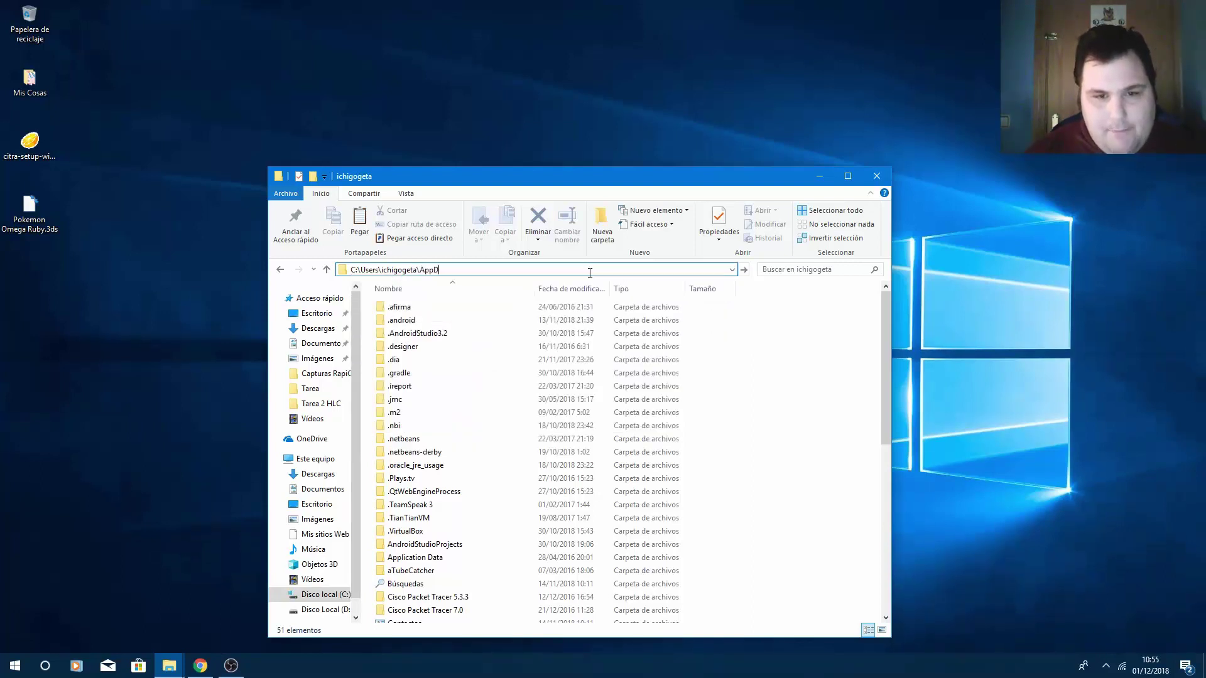
text(ata)
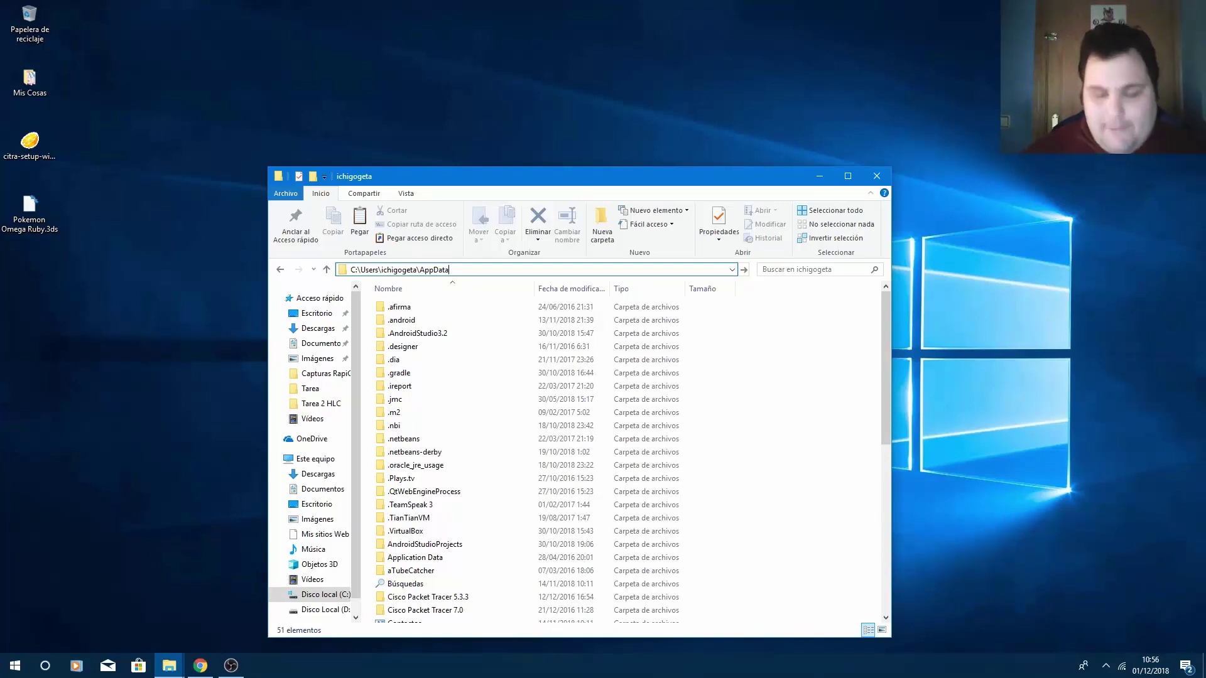
key(Return)
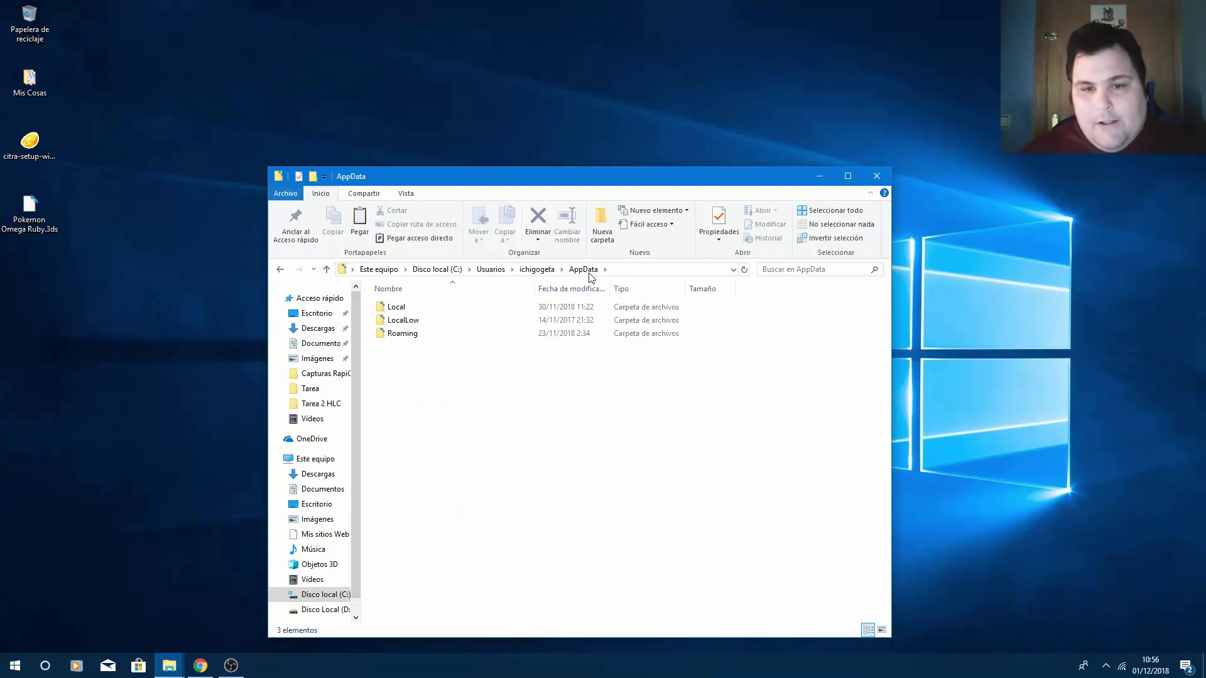
- Look through the user profile folder's contents for an AppData entry, and return to AppData
click(537, 270)
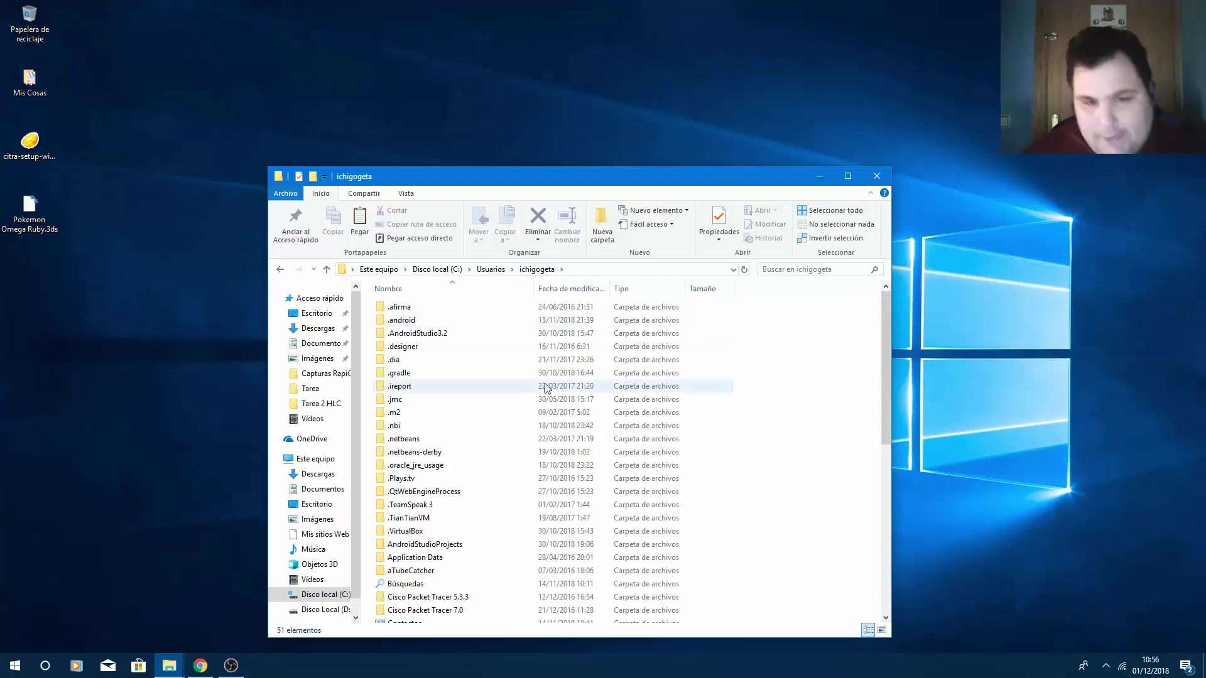
scroll(521, 433, down, 3)
scroll(499, 499, down, 6)
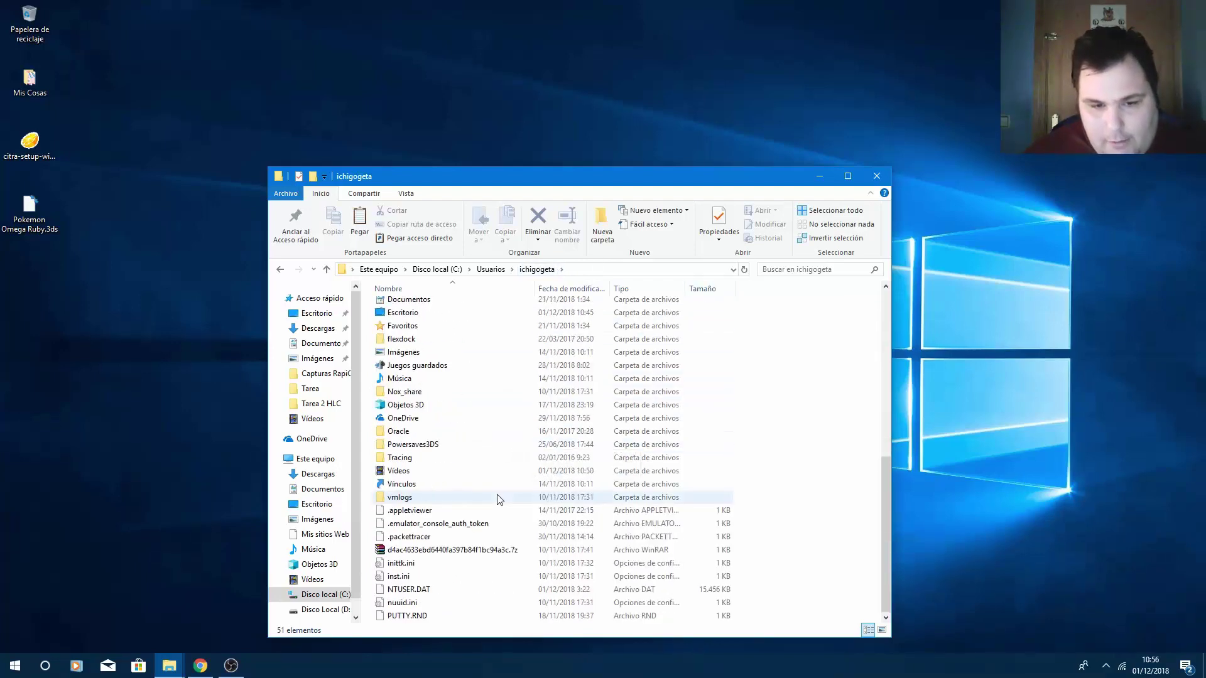
scroll(499, 499, up, 9)
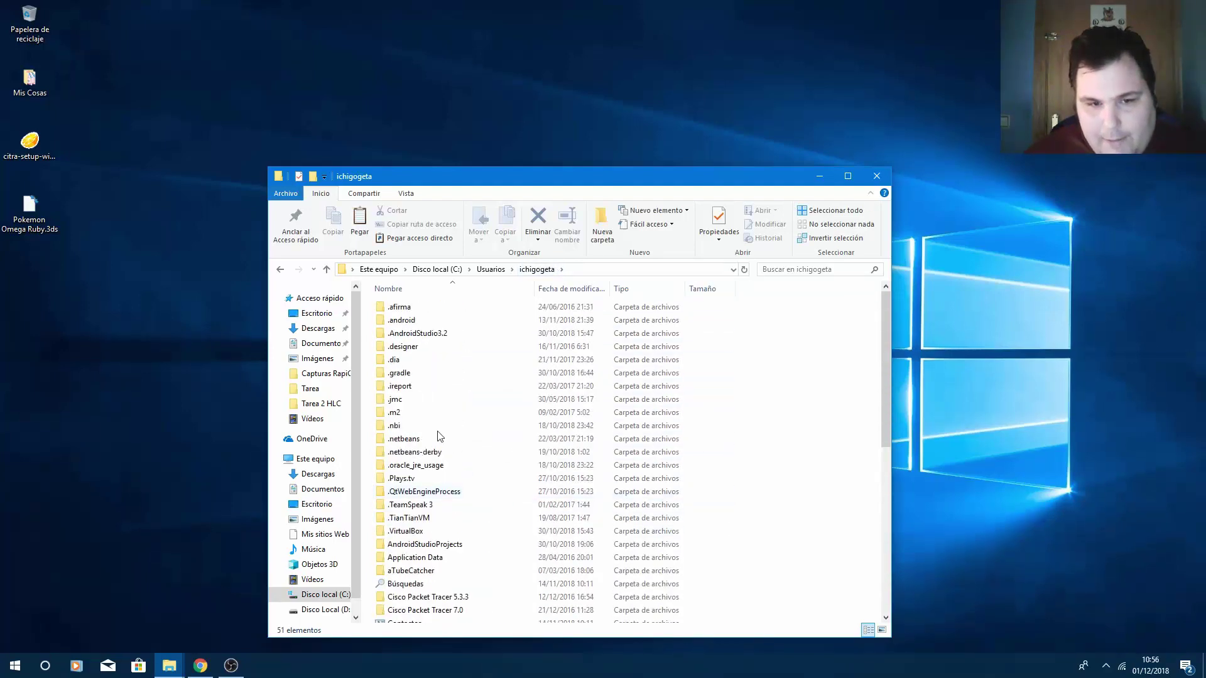
click(280, 270)
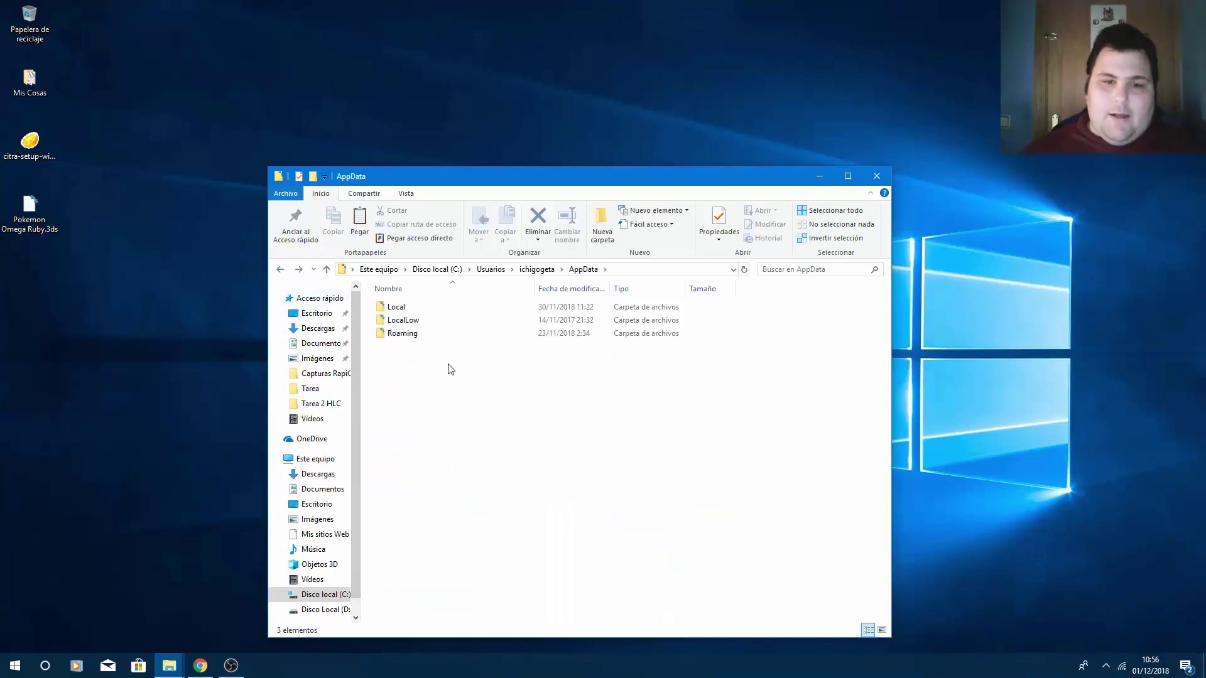
- Open the Local folder in AppData and find and open the Citra folder inside it
double_click(412, 307)
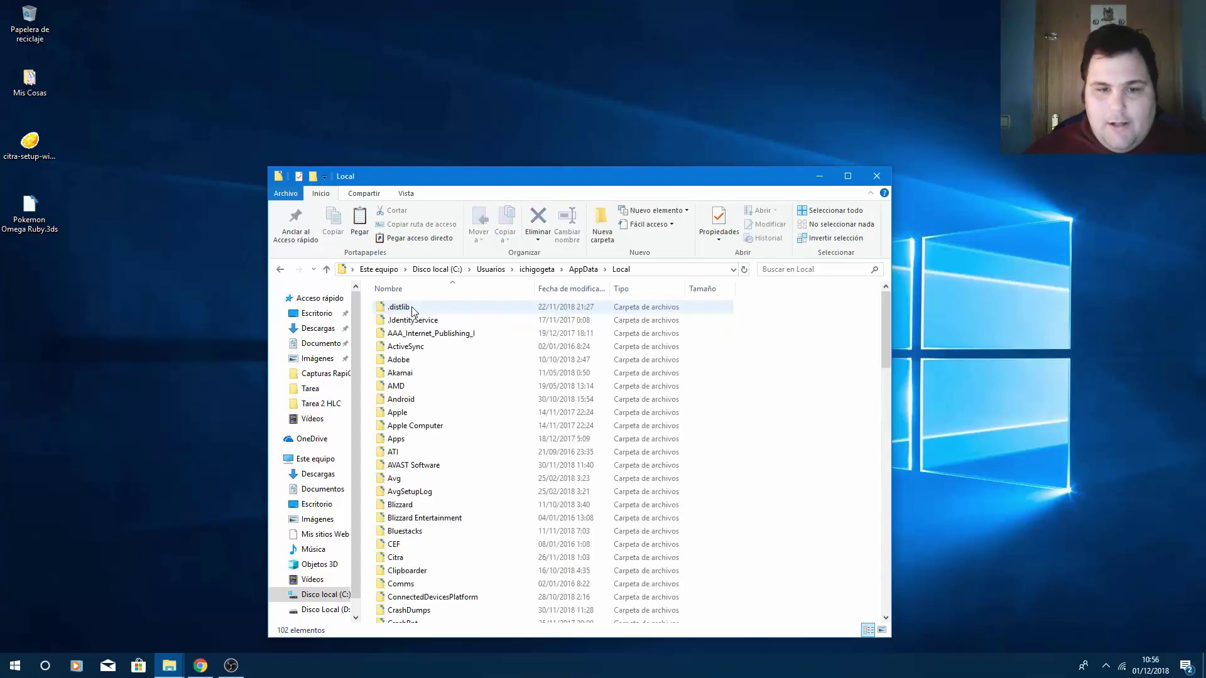
scroll(455, 461, down, 20)
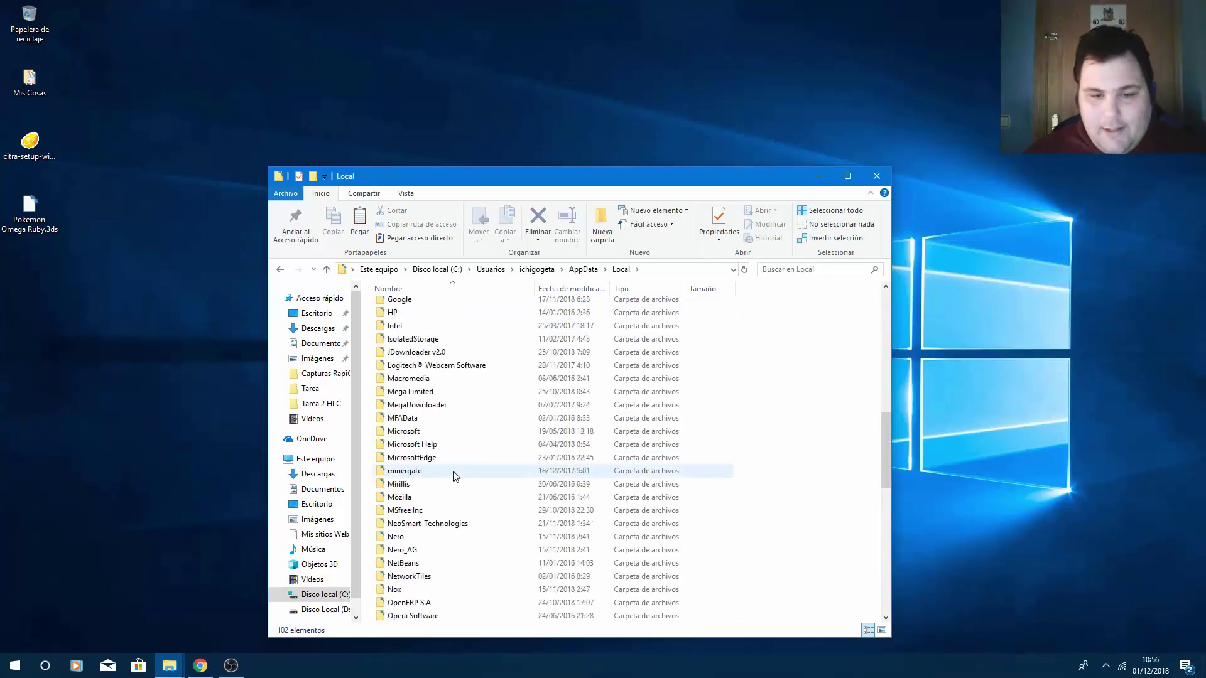
scroll(455, 477, down, 3)
scroll(455, 476, up, 11)
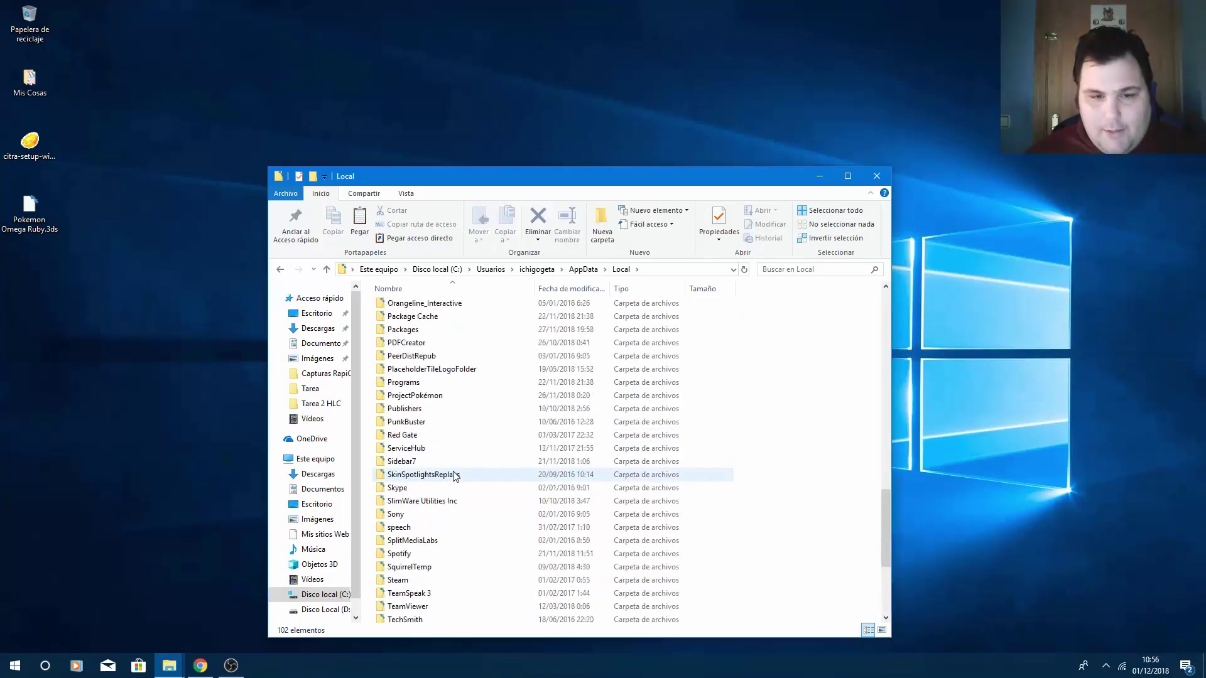
scroll(453, 471, up, 4)
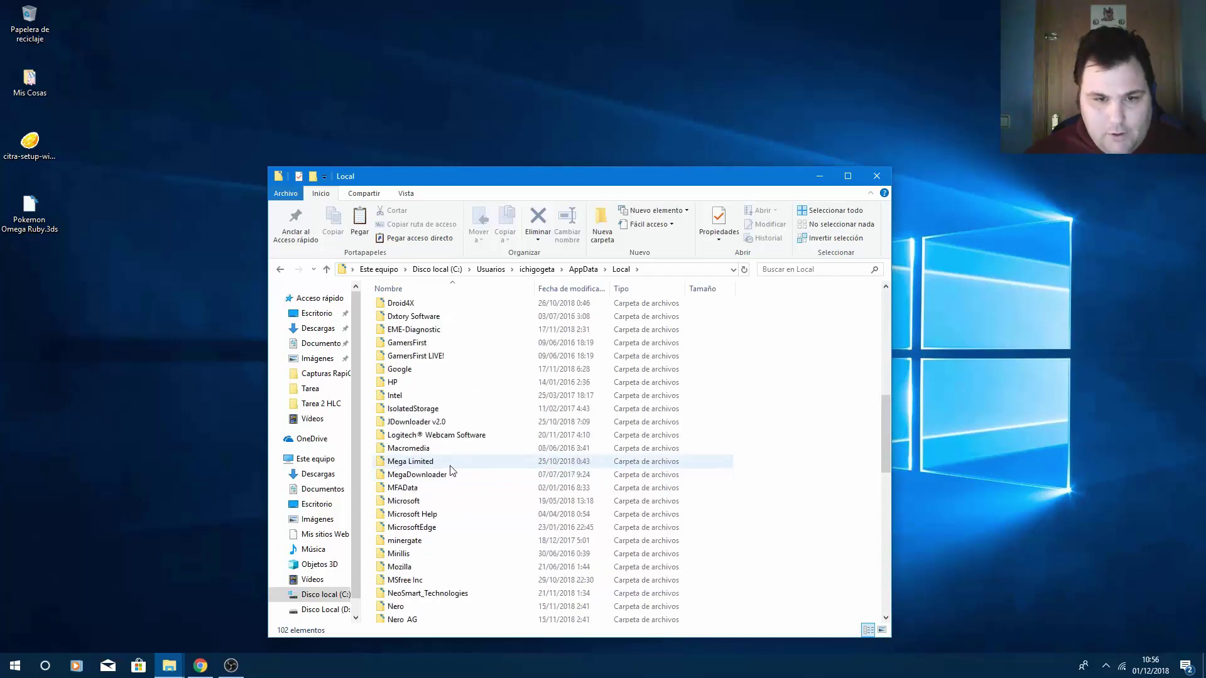
scroll(452, 471, up, 4)
scroll(451, 470, up, 1)
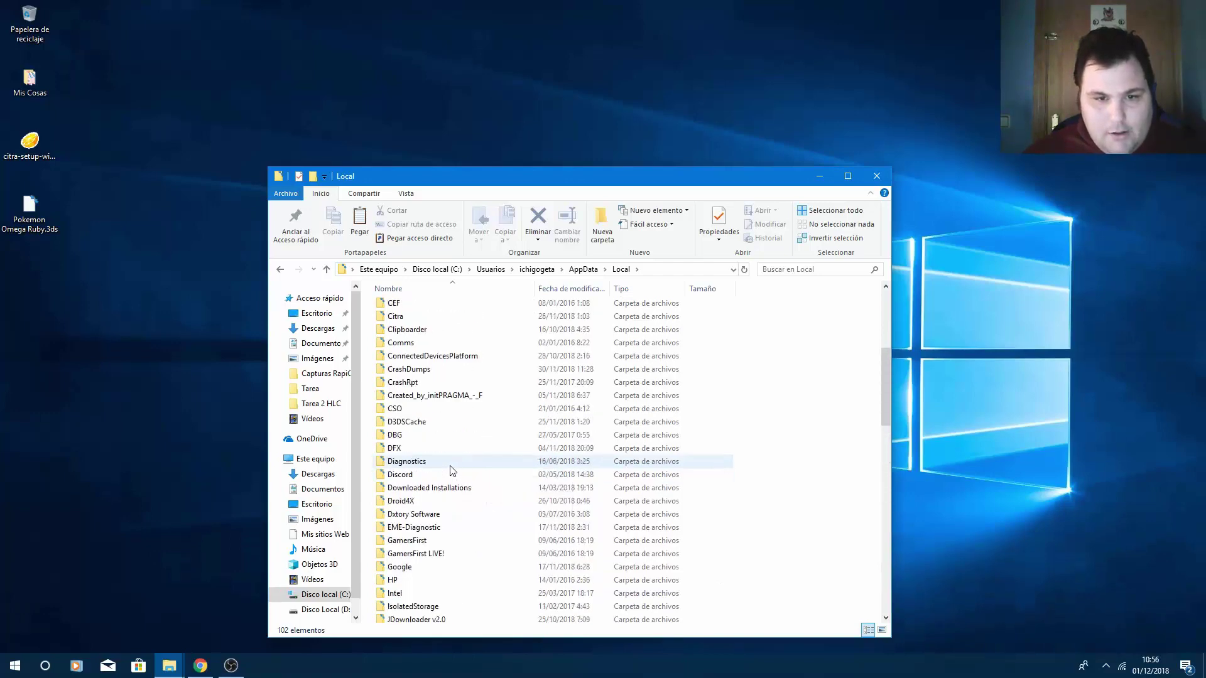
double_click(412, 316)
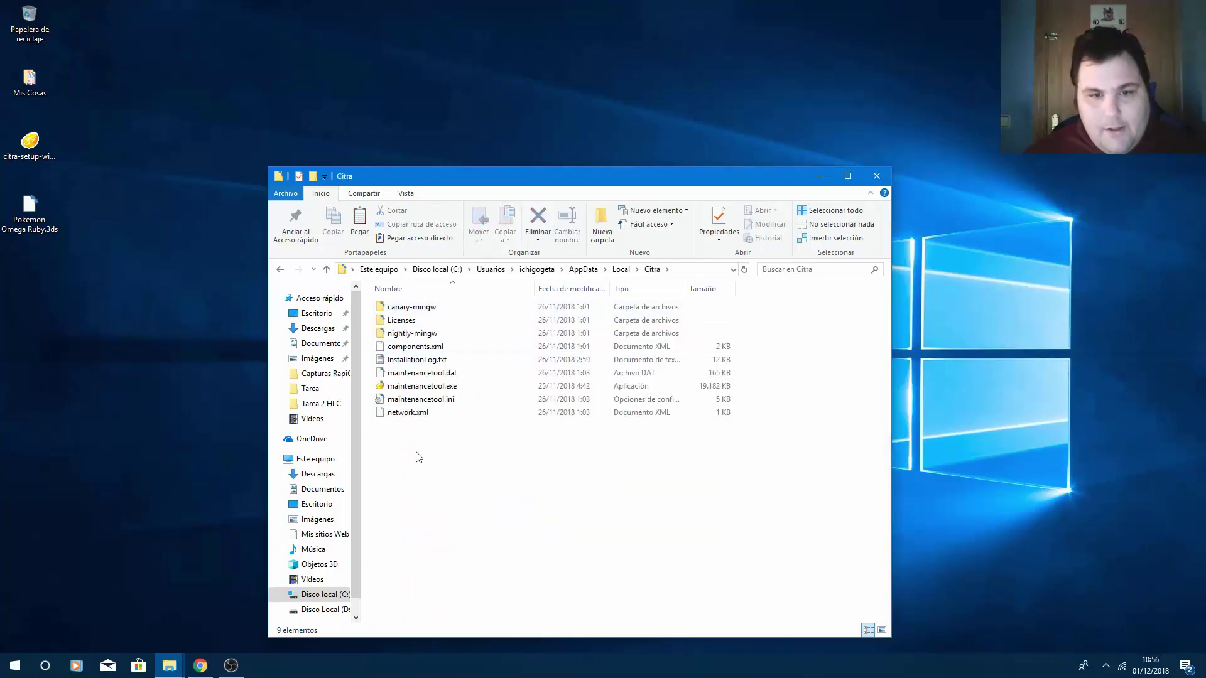
- Look inside the canary-mingw folder for citra.exe and return to the Citra folder
key(Down)
key(Down)
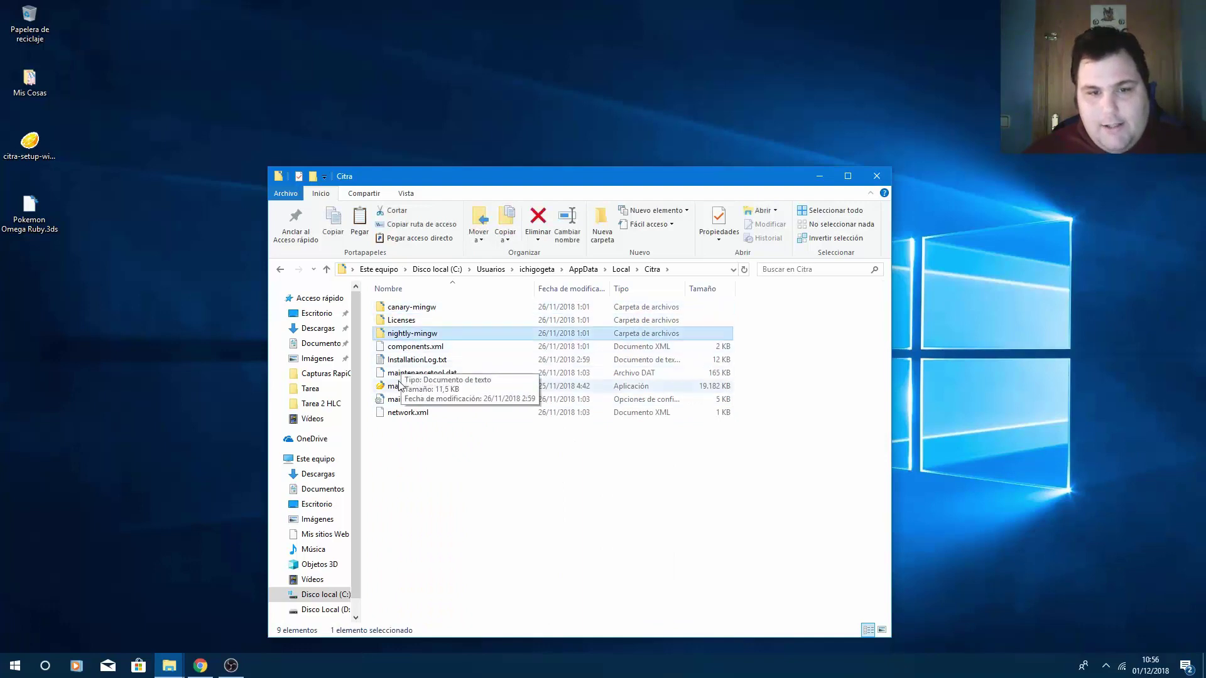
key(Up)
key(Return)
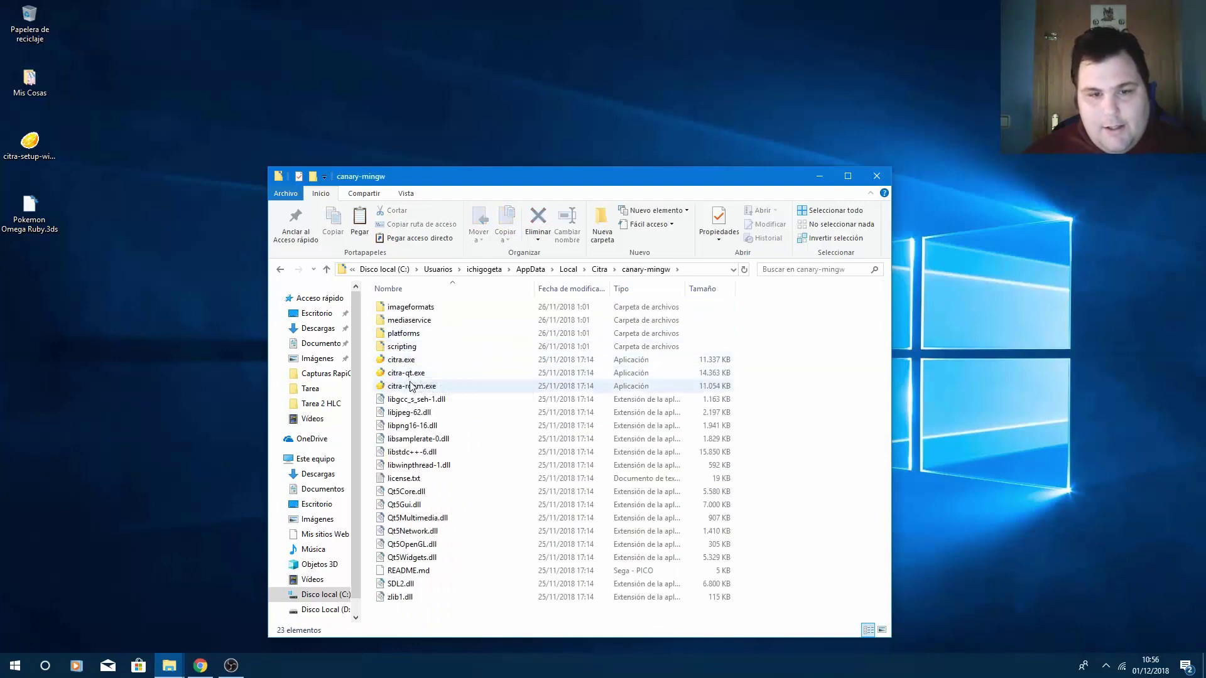
click(397, 360)
click(281, 269)
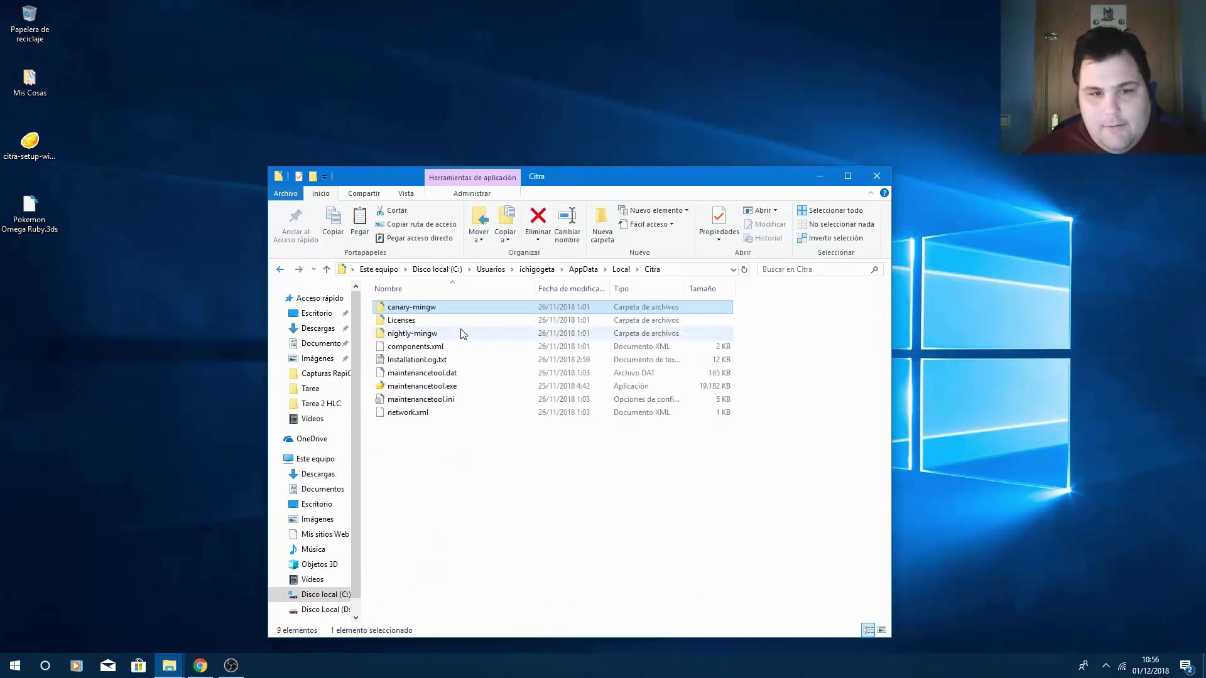
- Look inside the nightly-mingw folder for its citra.exe and go back to the Citra folder
click(403, 345)
key(Up)
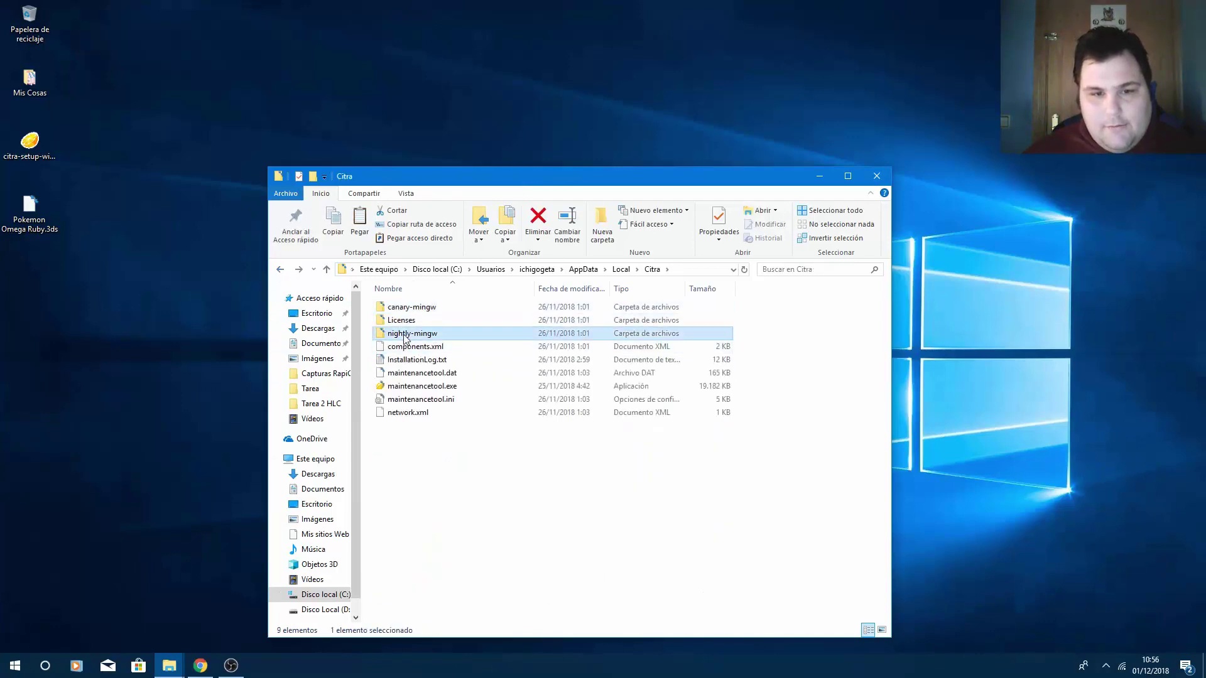
key(Return)
click(398, 364)
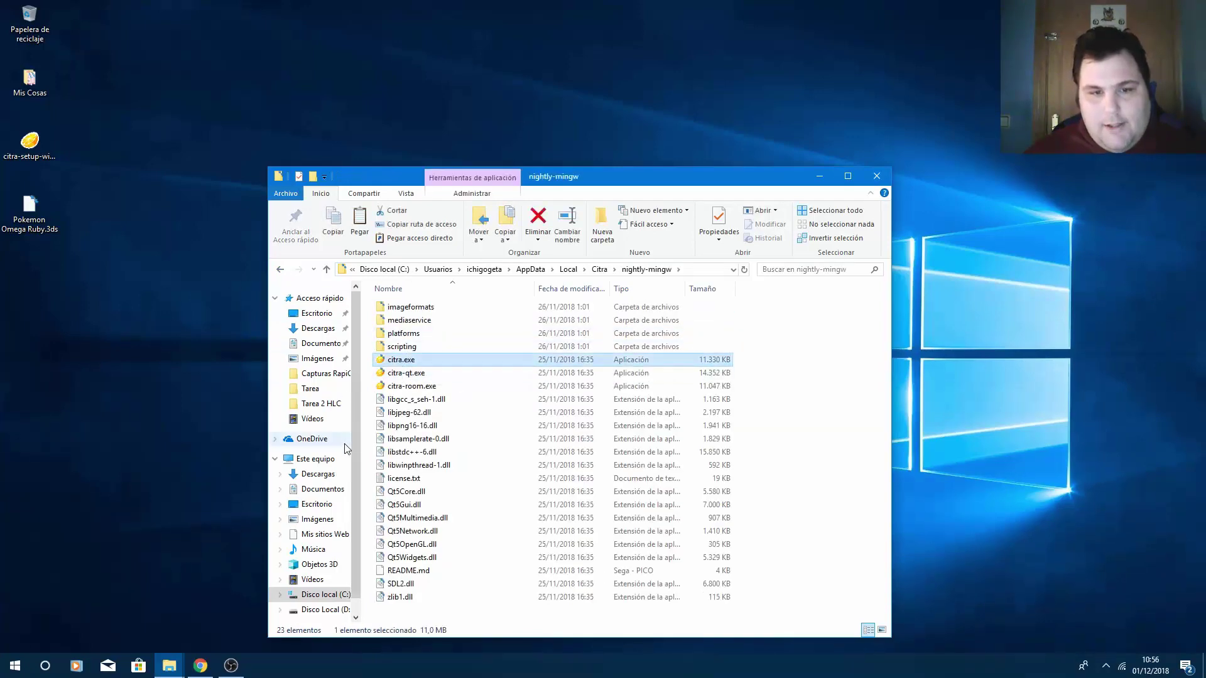
click(281, 269)
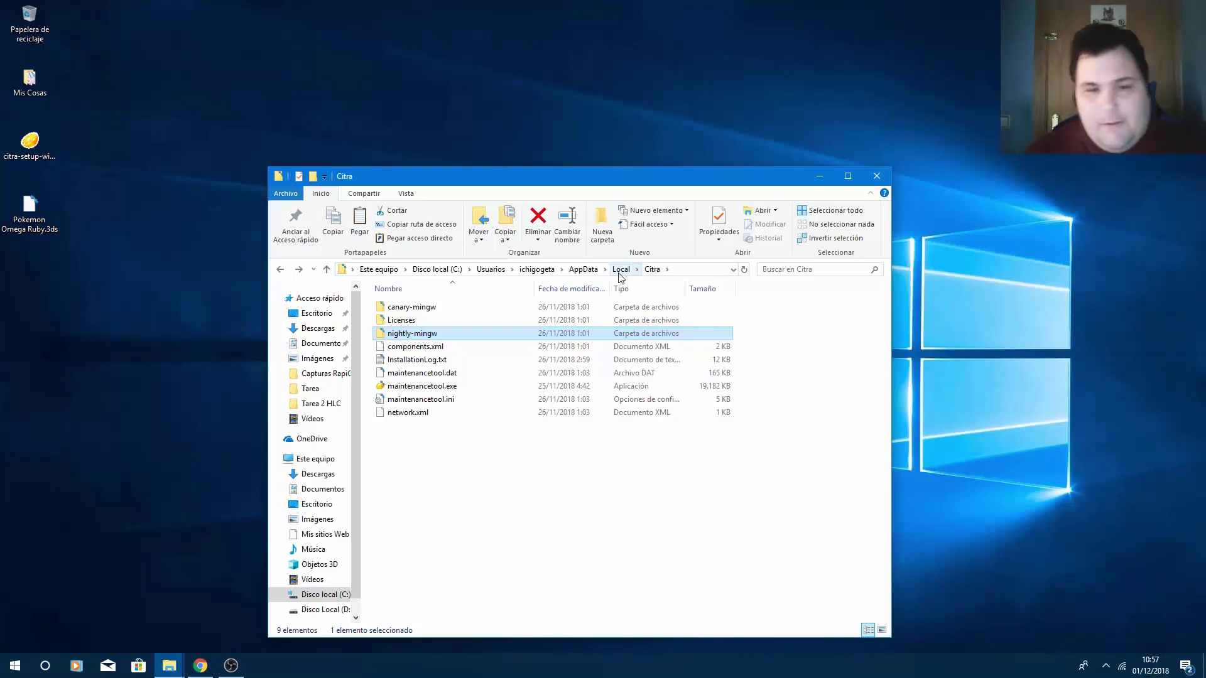
- Reopen canary-mingw and show the Enviar a destinations for citra.exe, dismissing them without creating a desktop shortcut
double_click(411, 307)
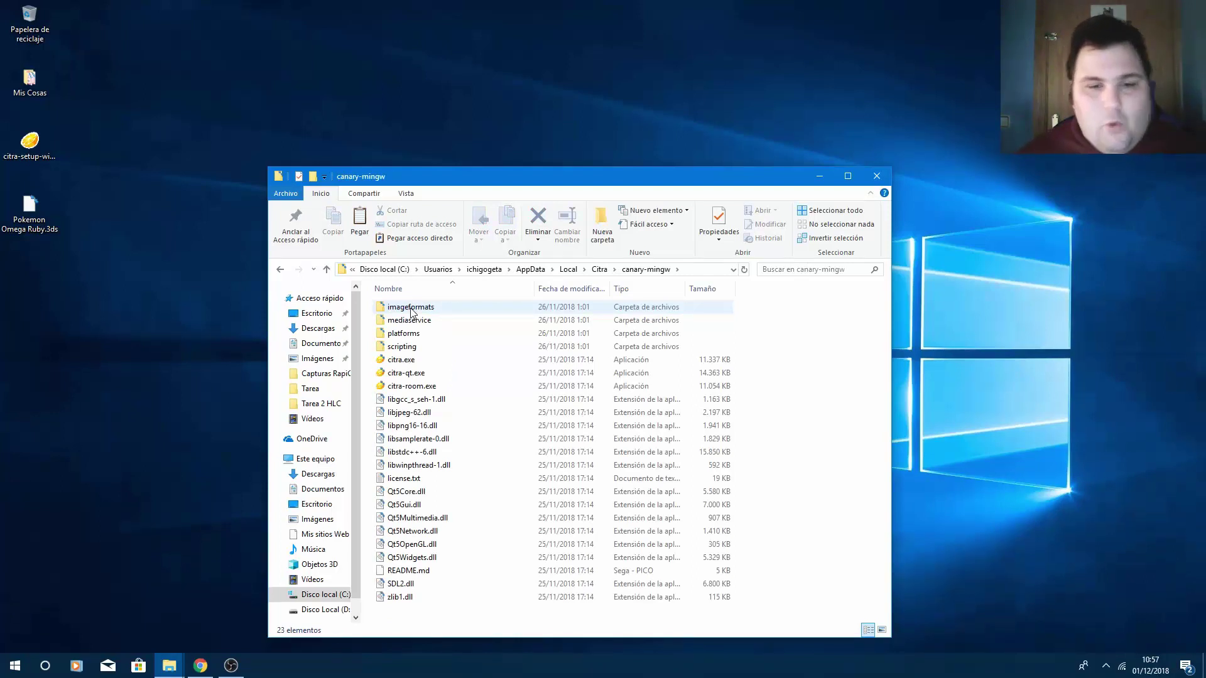
right_click(395, 363)
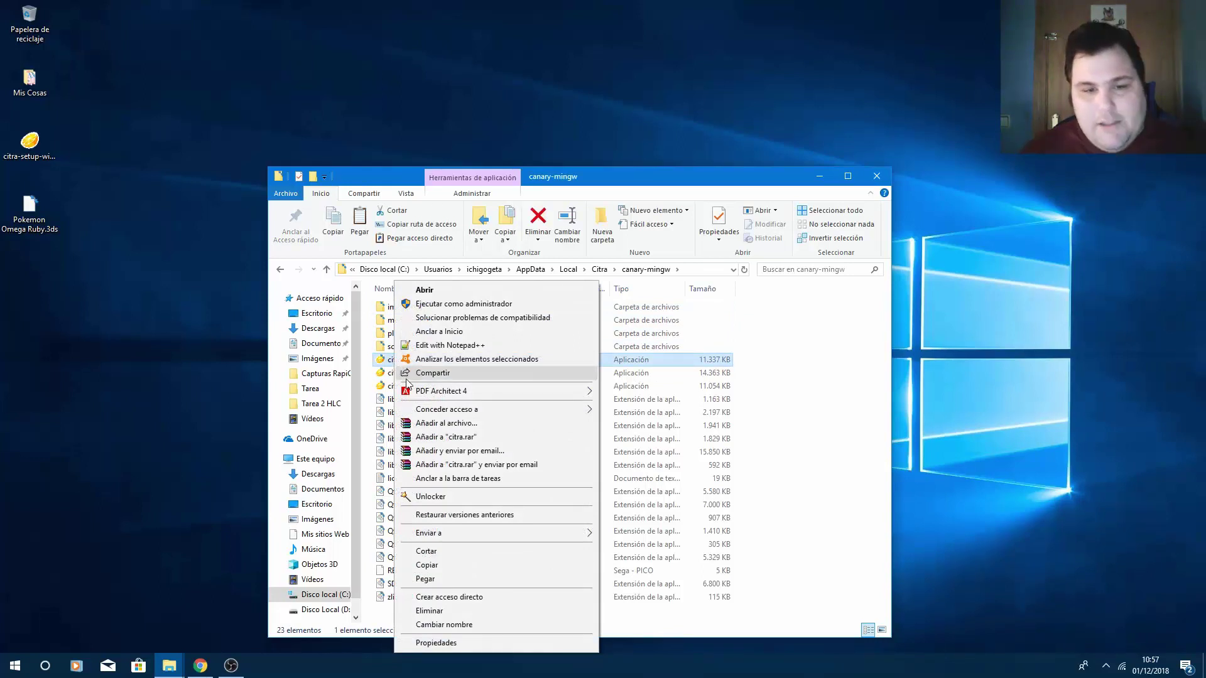
mouse_move(502, 533)
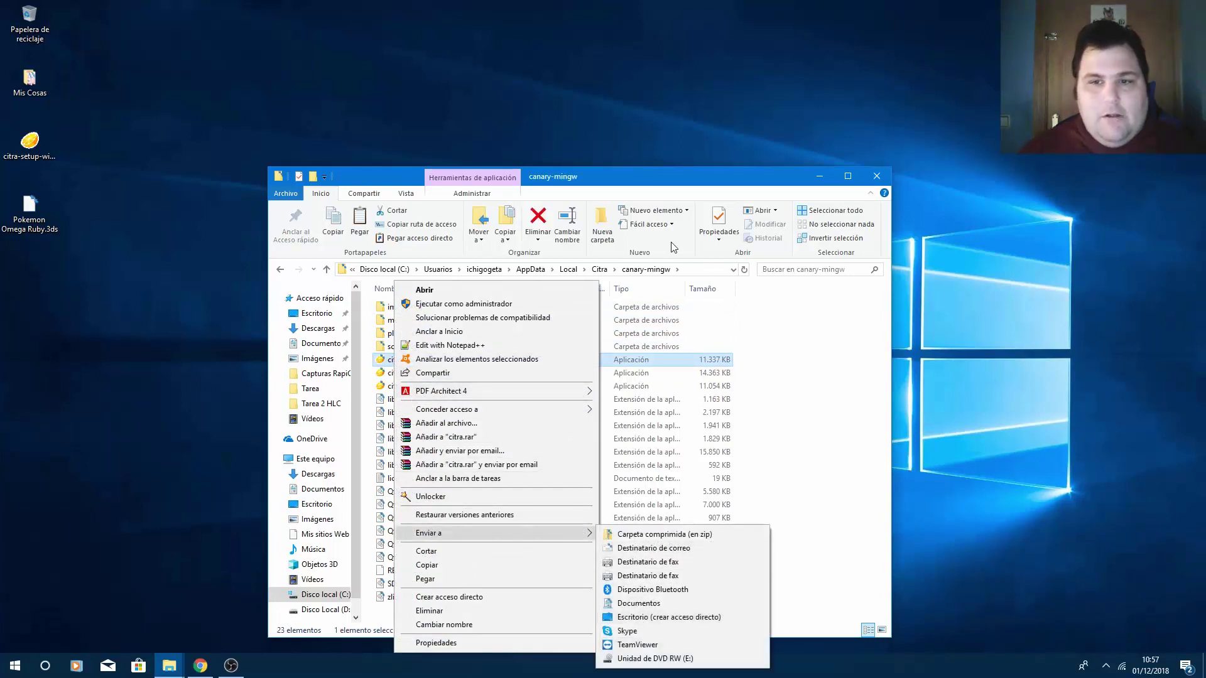
click(632, 183)
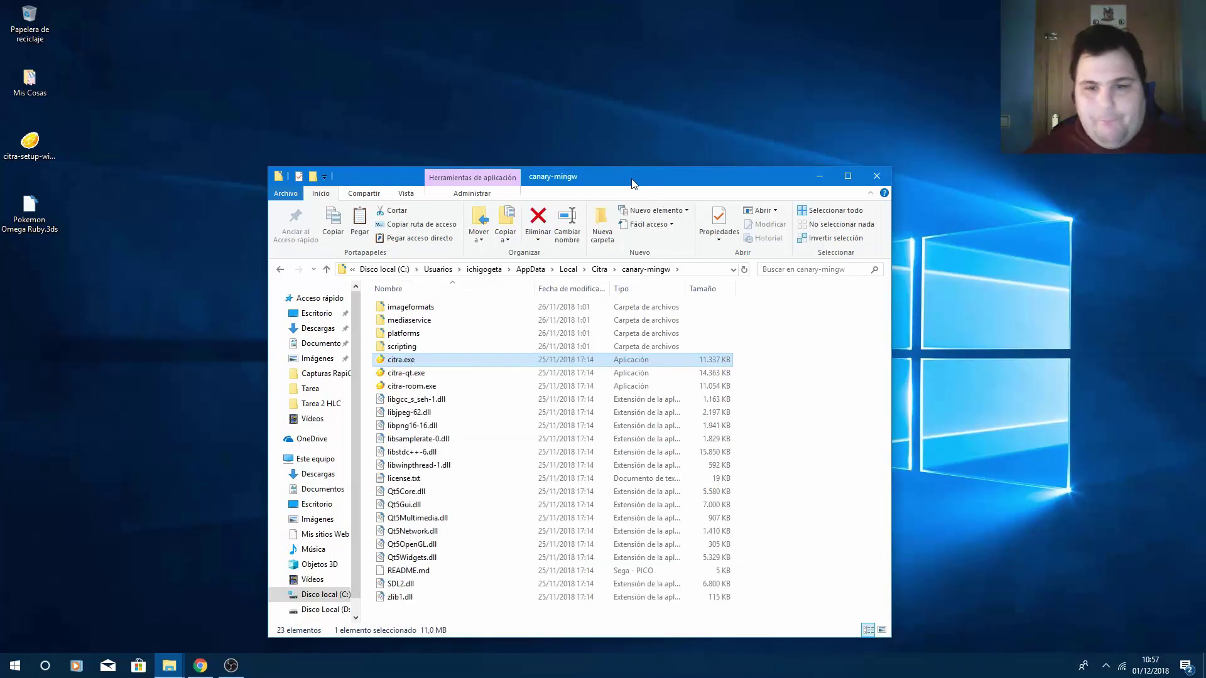
drag(30, 454, 78, 286)
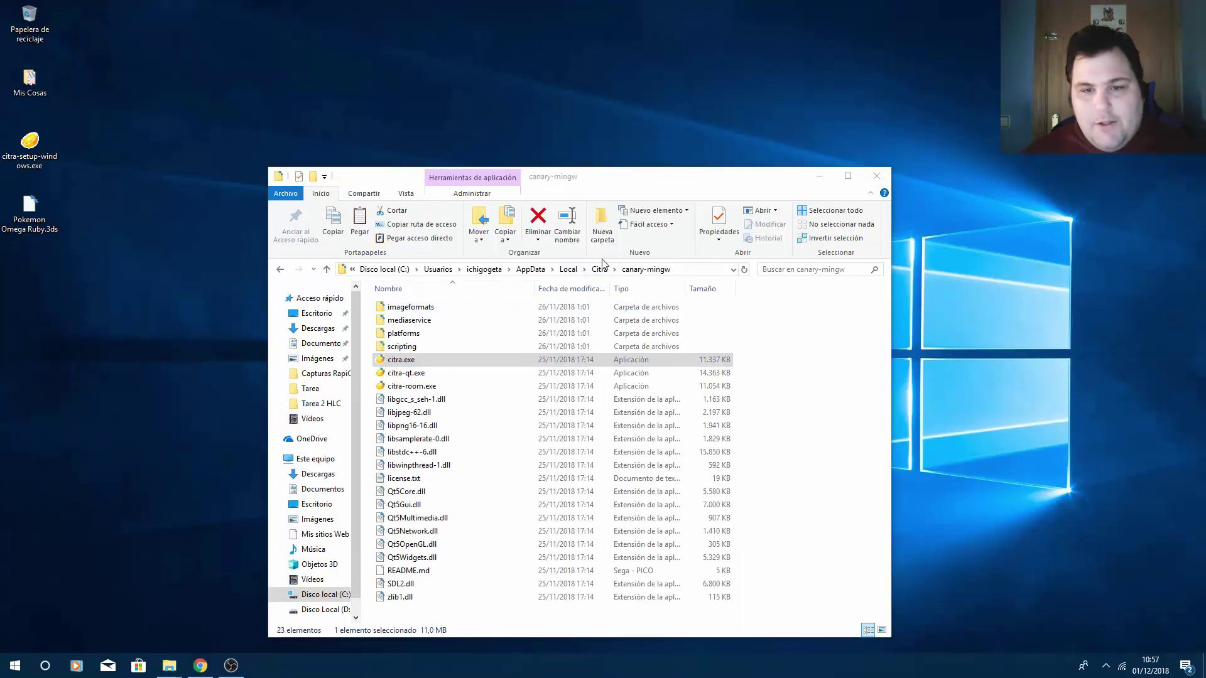
- Go back up to AppData, open the Citra folder inside Roaming, and select its nand folder
click(570, 270)
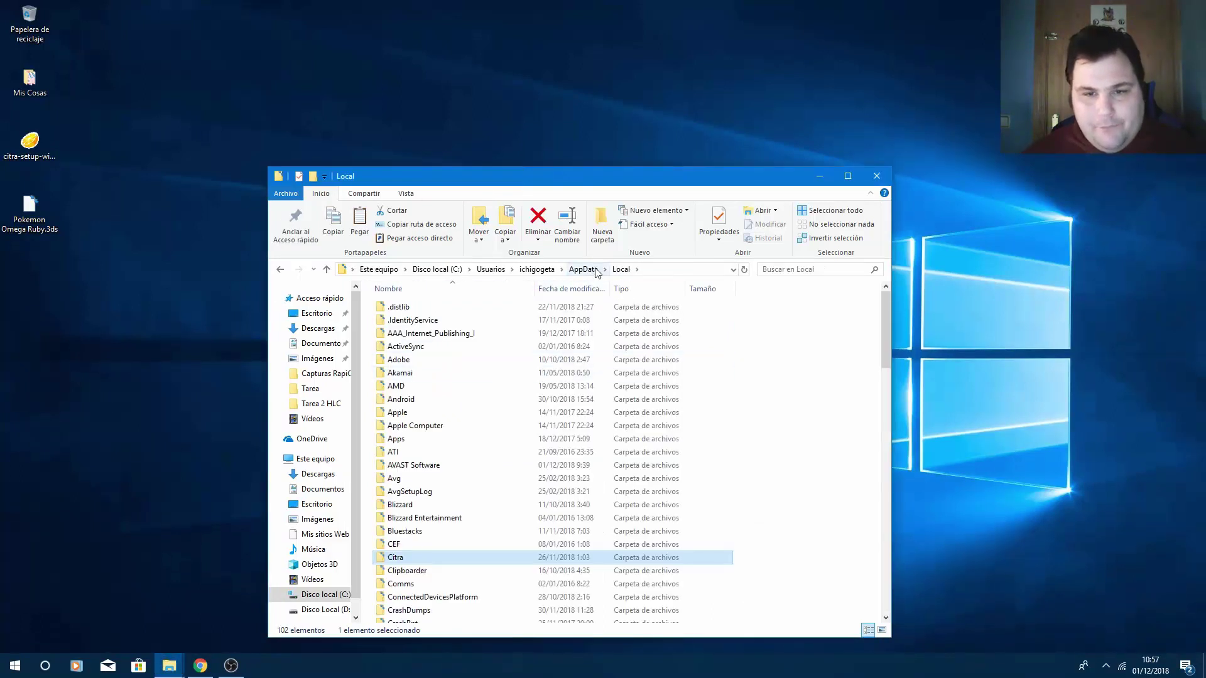
click(594, 270)
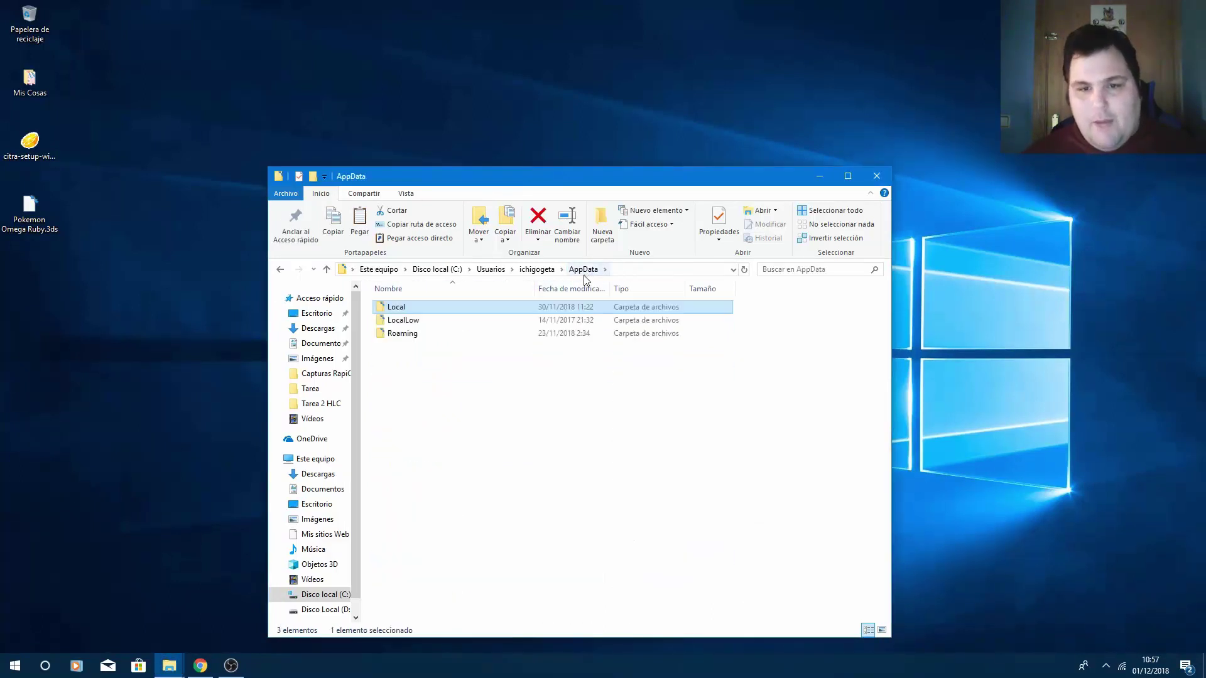
click(405, 338)
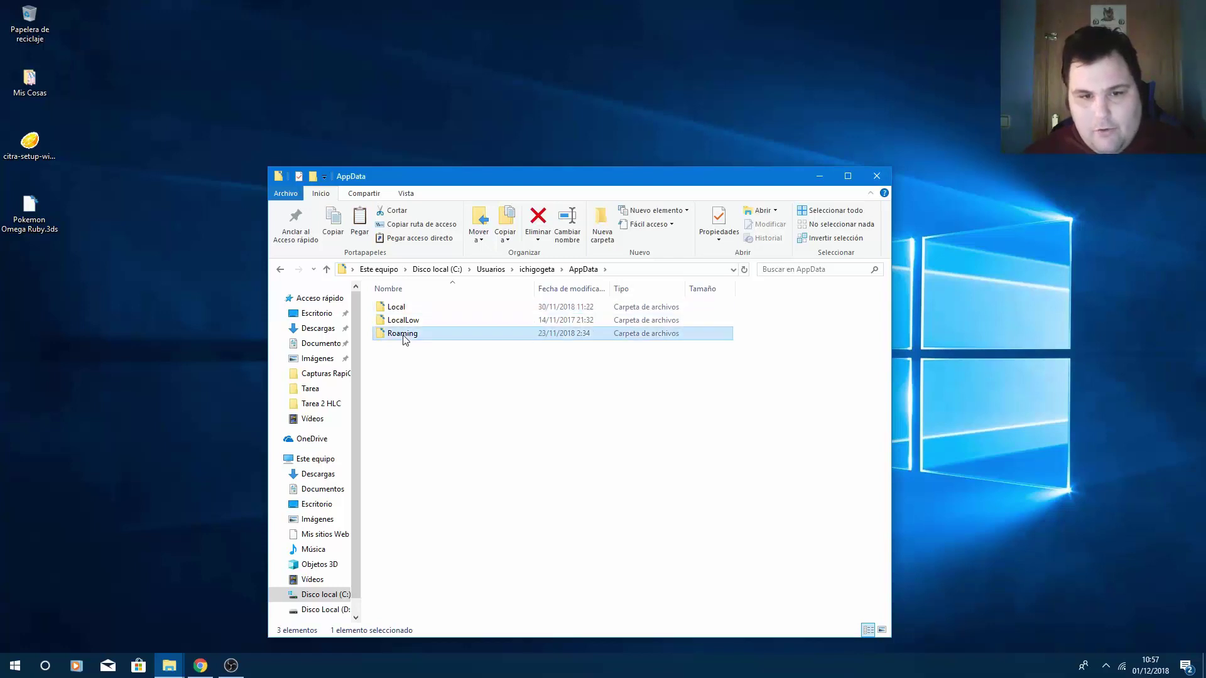
double_click(404, 340)
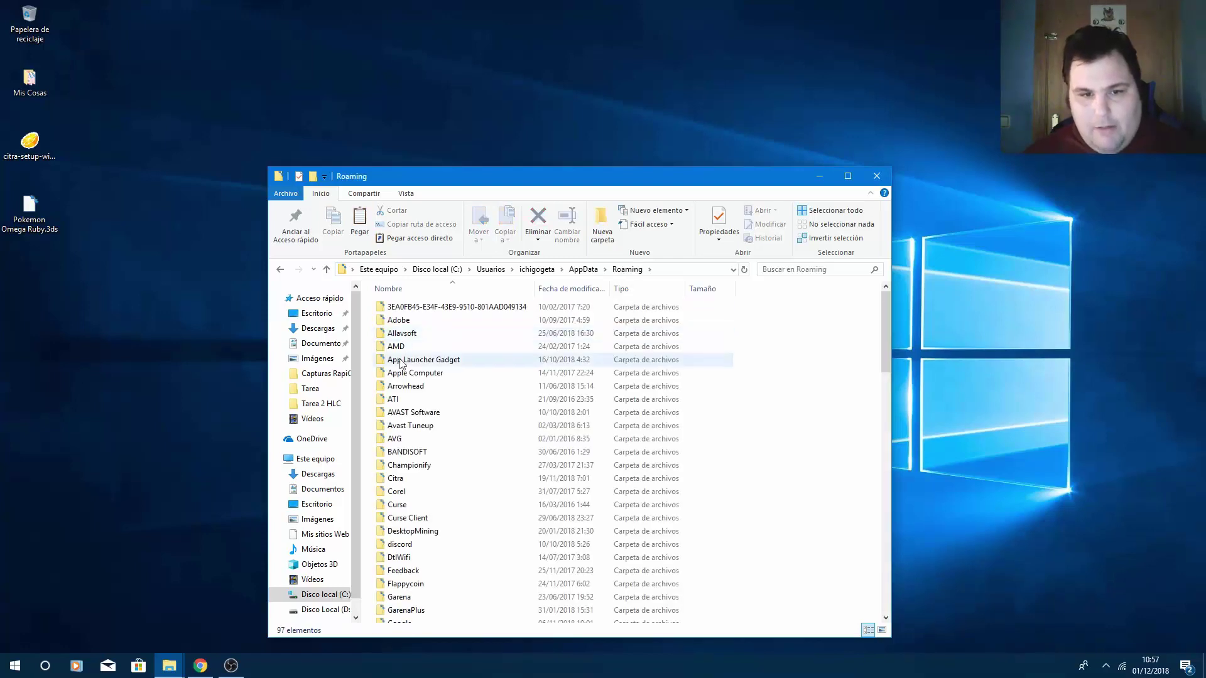
click(403, 483)
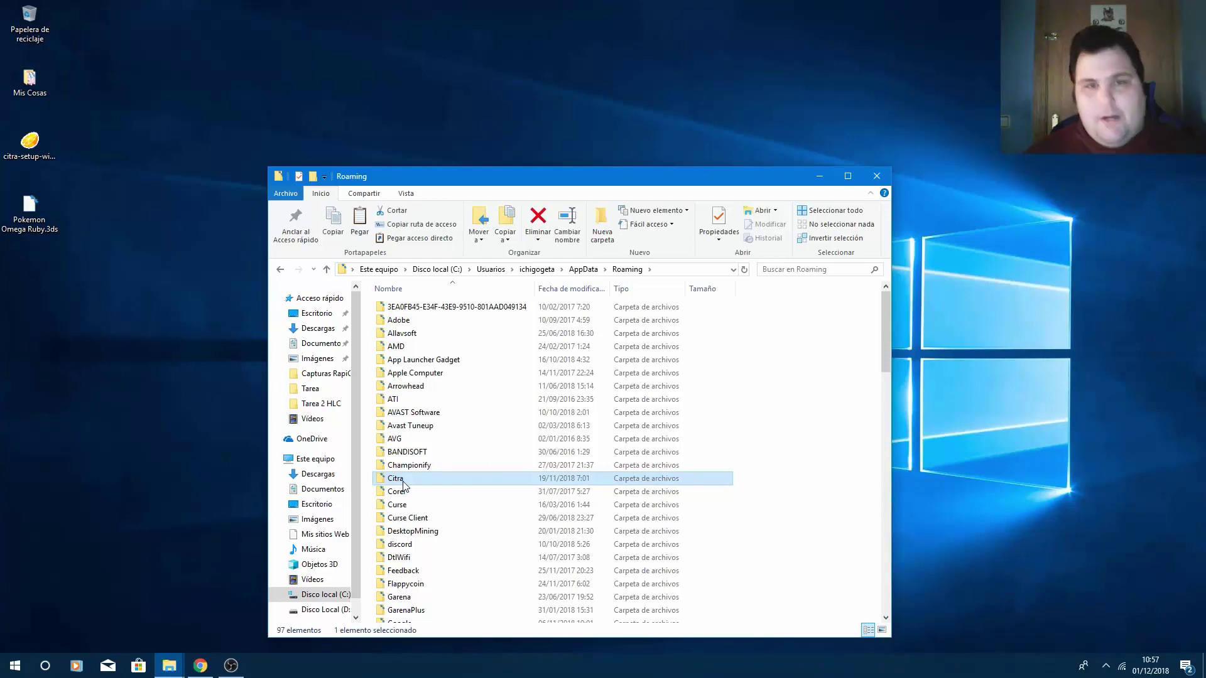
double_click(403, 480)
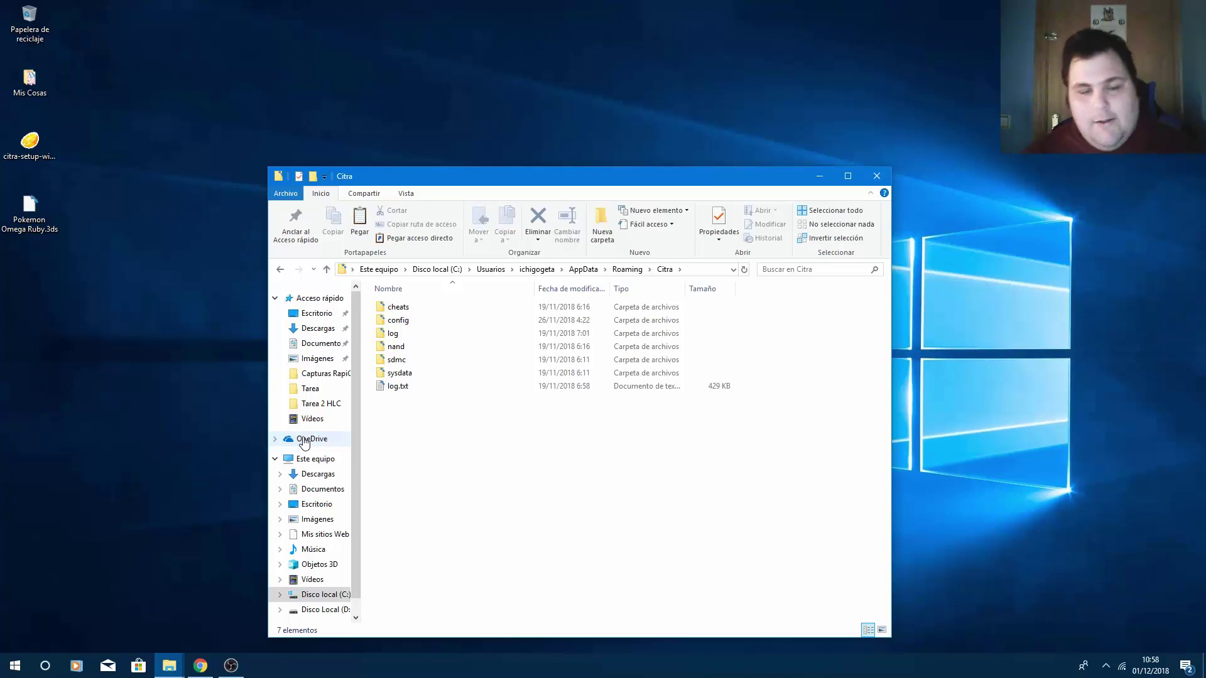
click(413, 351)
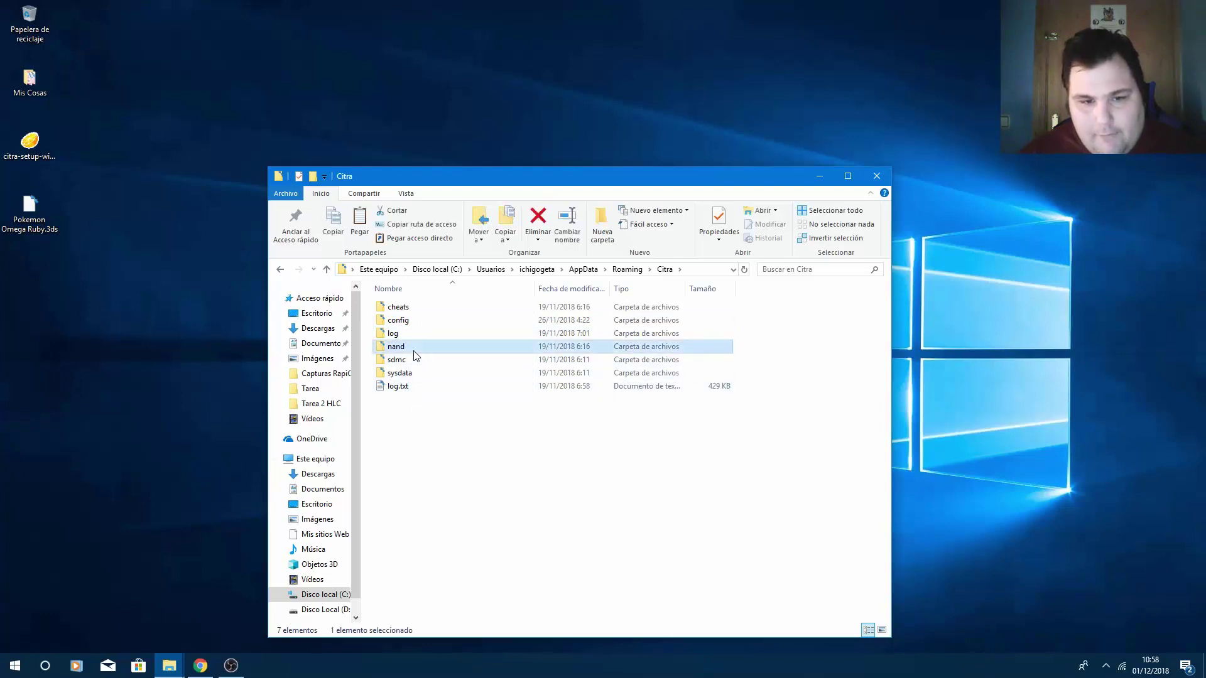
- Browse from Citra's nand folder through data, the zero-named folder, extdata and 00048000 into F000000B
double_click(413, 353)
double_click(409, 308)
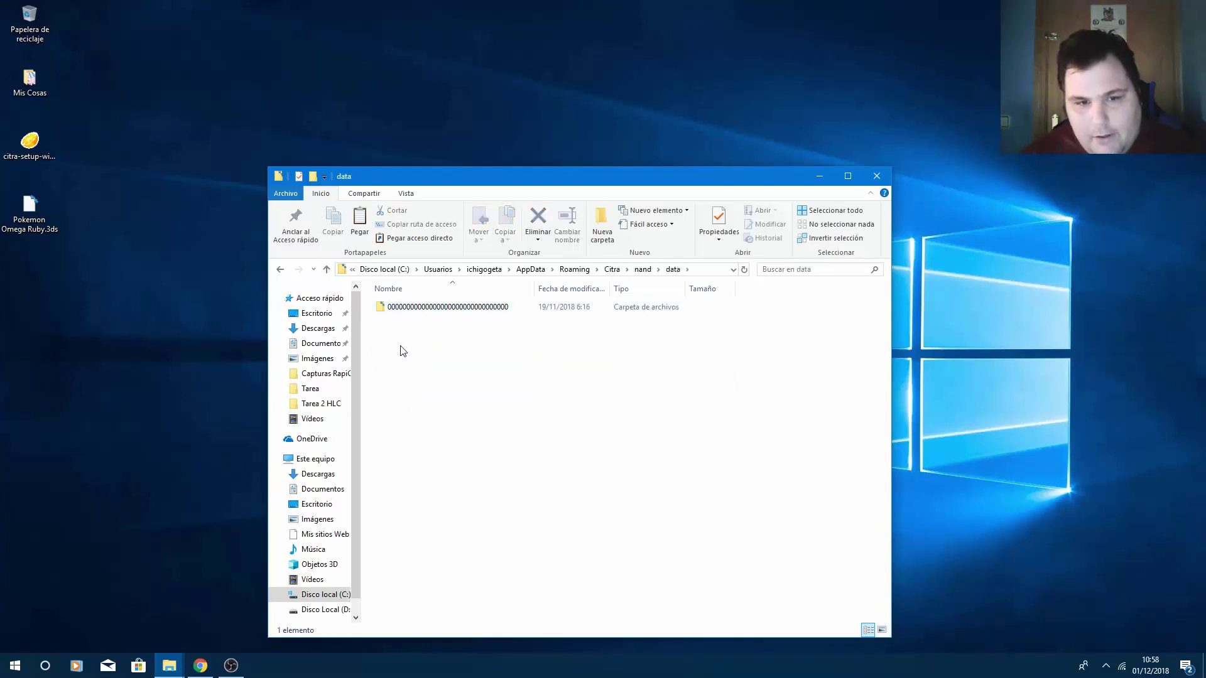
double_click(405, 308)
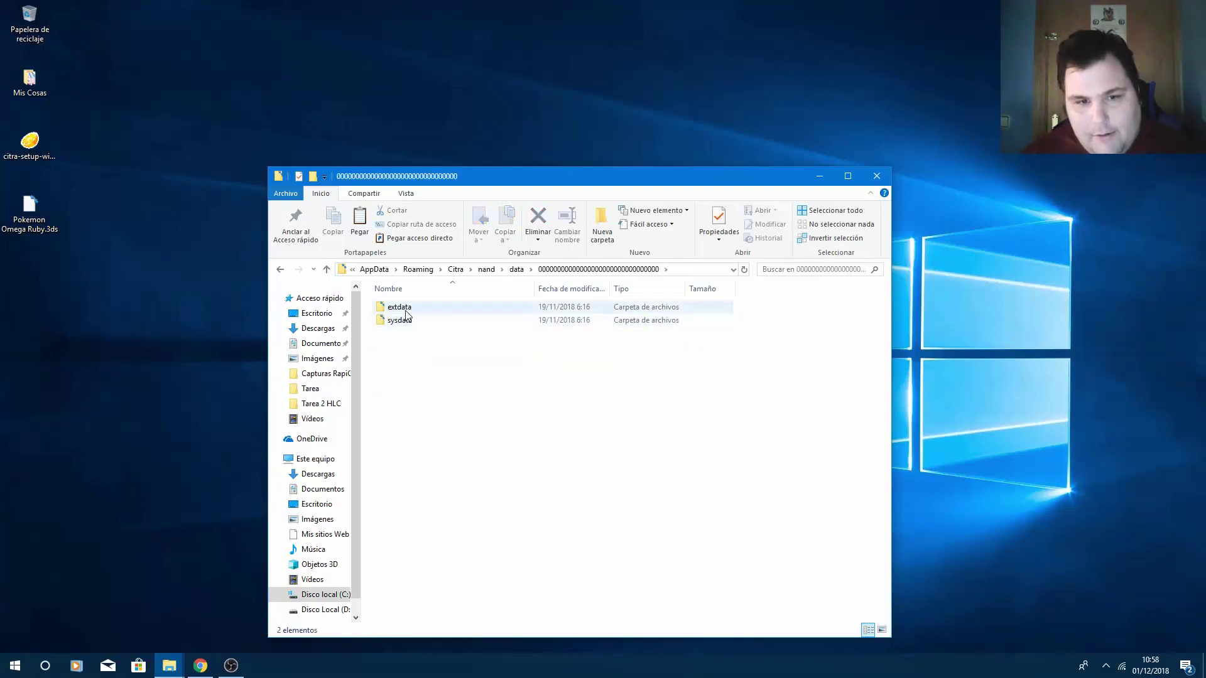
double_click(403, 308)
click(402, 306)
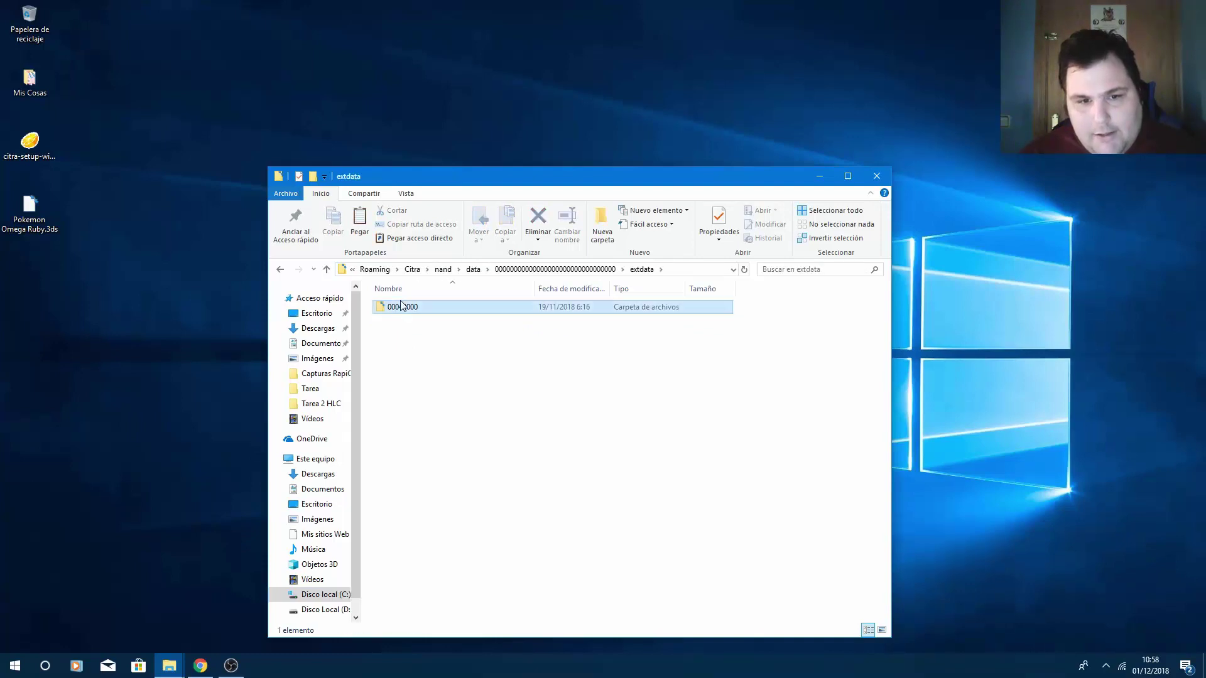
double_click(402, 306)
double_click(403, 307)
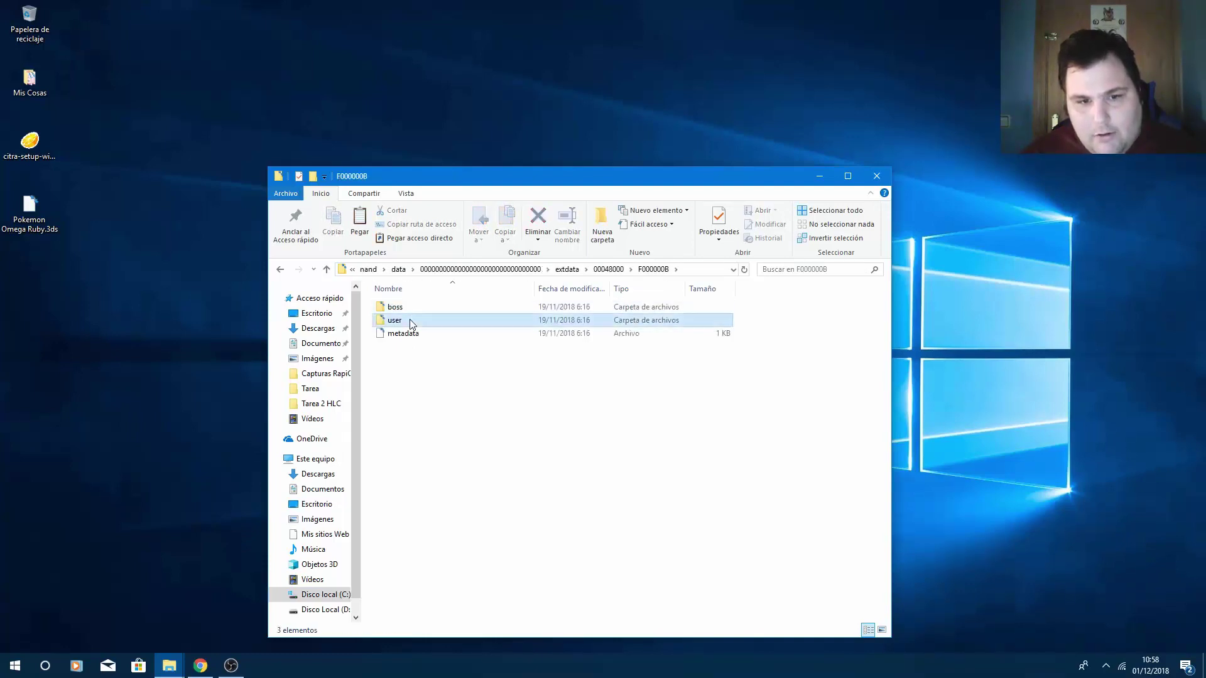
- Look inside the user and boss folders of F000000B and return to the zero-named folder under nand's data
double_click(412, 321)
click(286, 269)
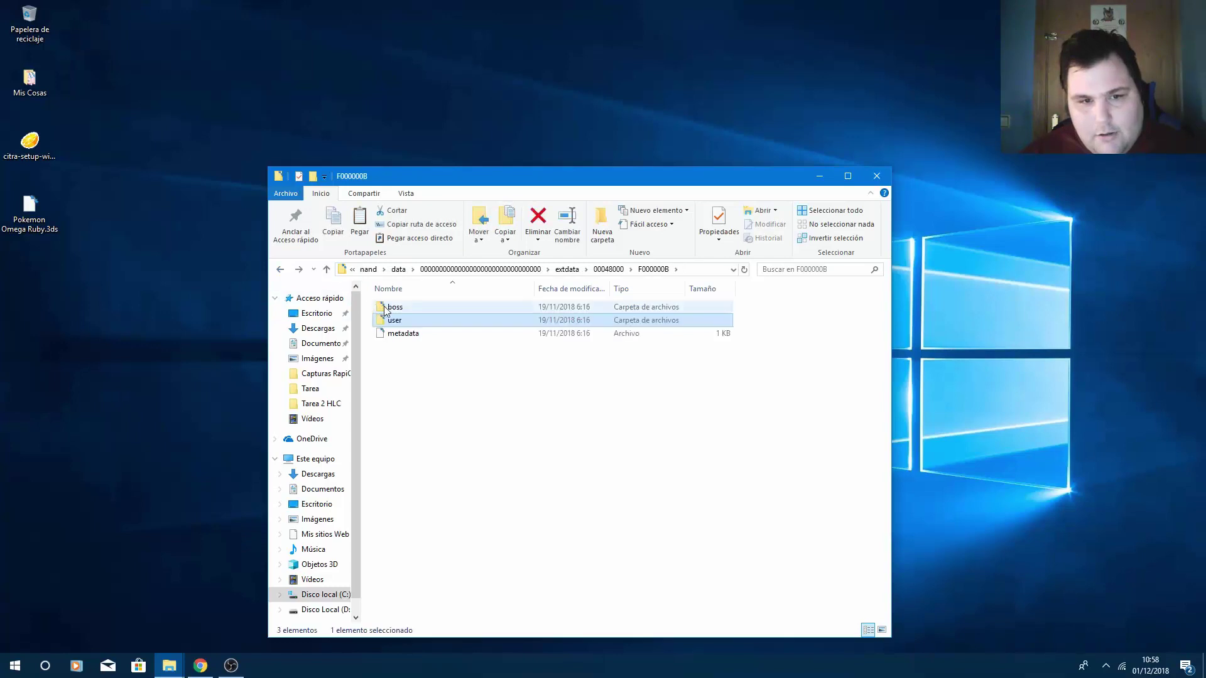
double_click(386, 309)
click(280, 270)
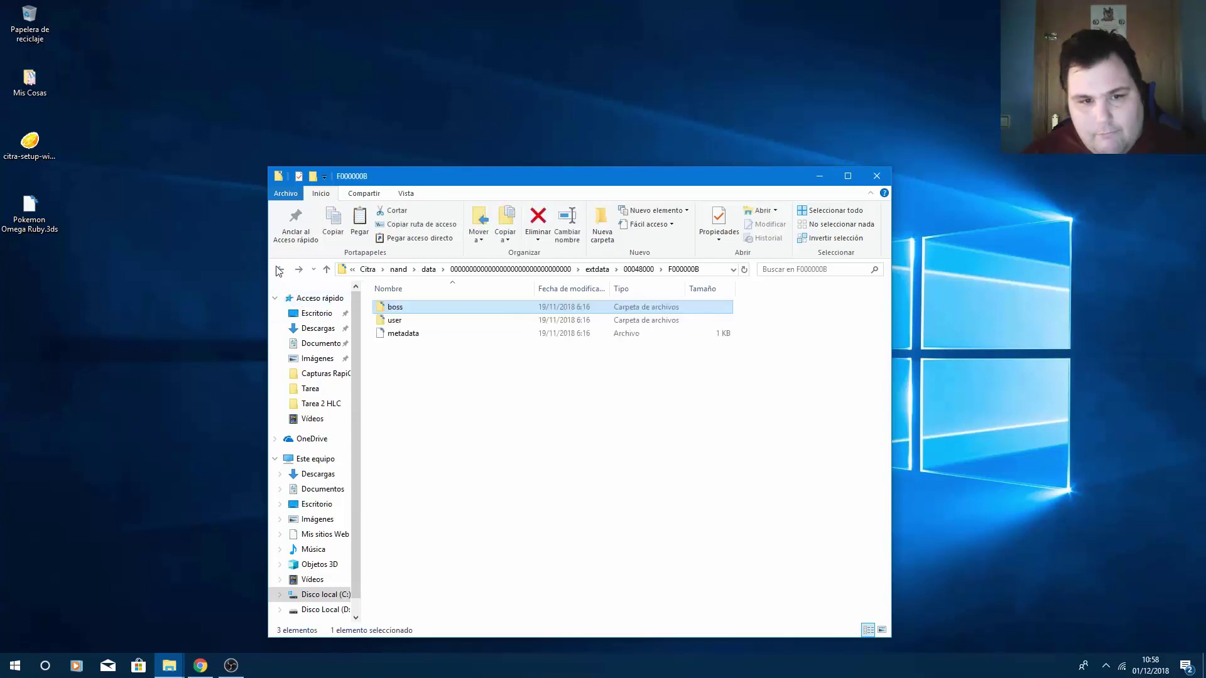
click(279, 269)
click(280, 269)
click(280, 270)
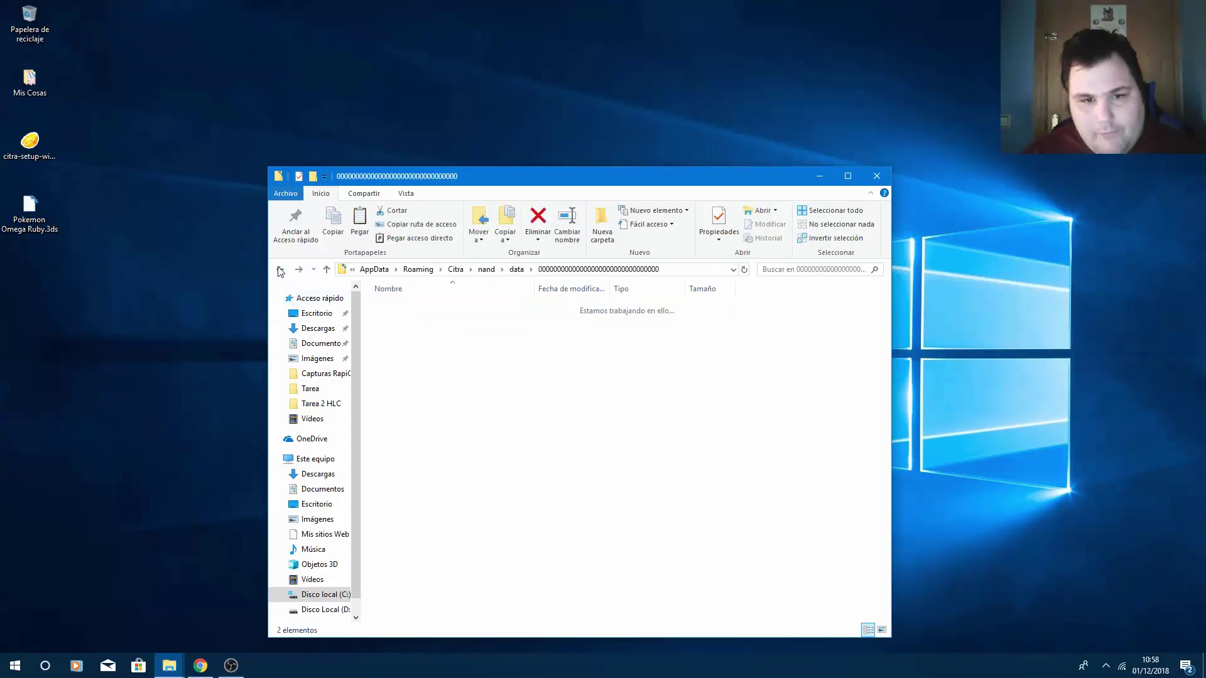
- Open sysdata and browse through 00010026 and 00000000 into the CEC folder
double_click(394, 321)
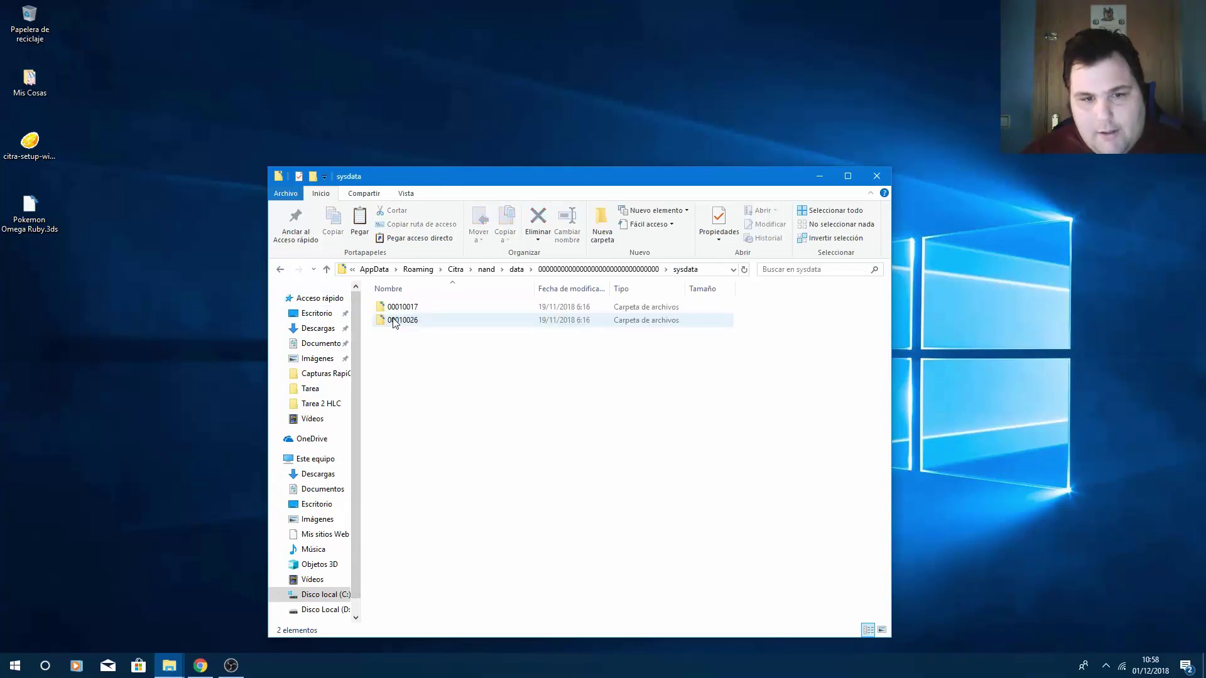
click(389, 289)
double_click(397, 307)
click(407, 308)
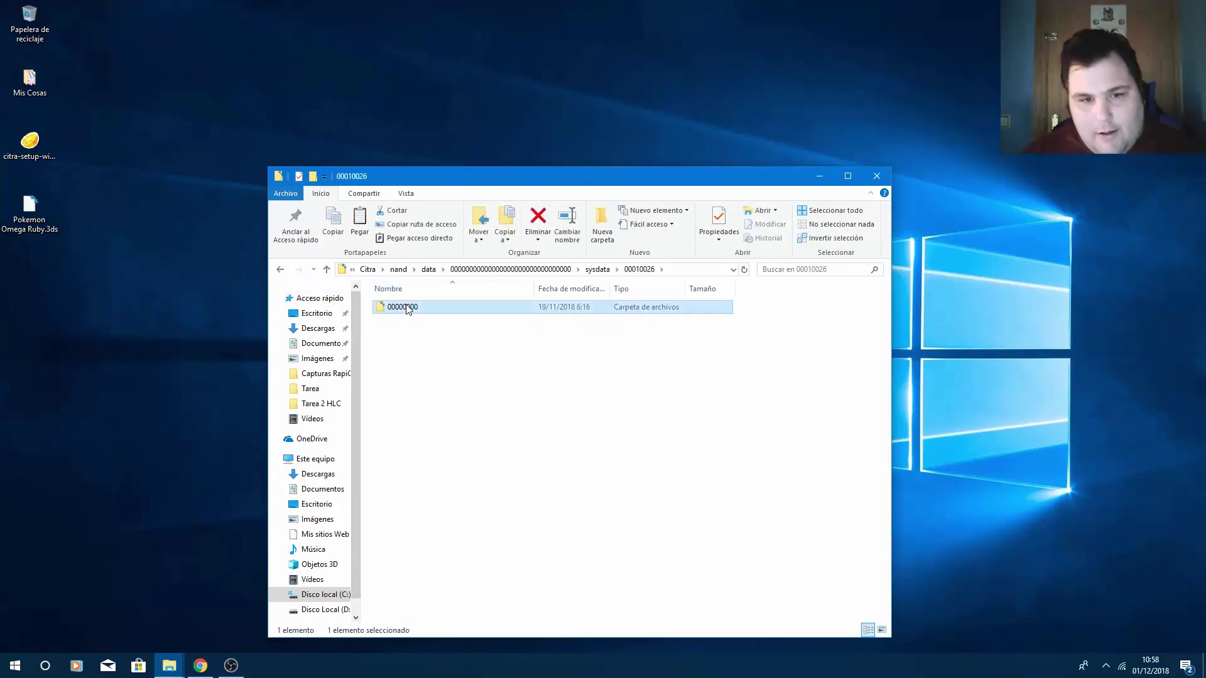
double_click(407, 307)
double_click(396, 307)
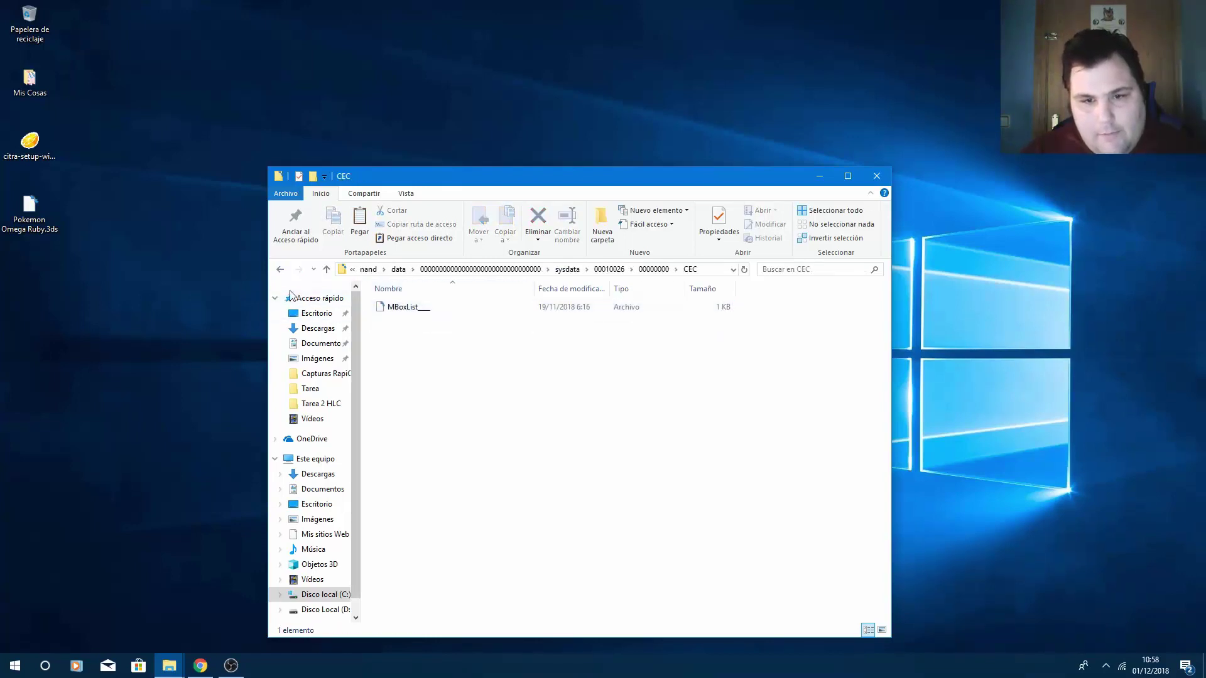
- Go back from the CEC folder to the Citra folder inside Roaming
click(280, 269)
click(281, 270)
click(280, 269)
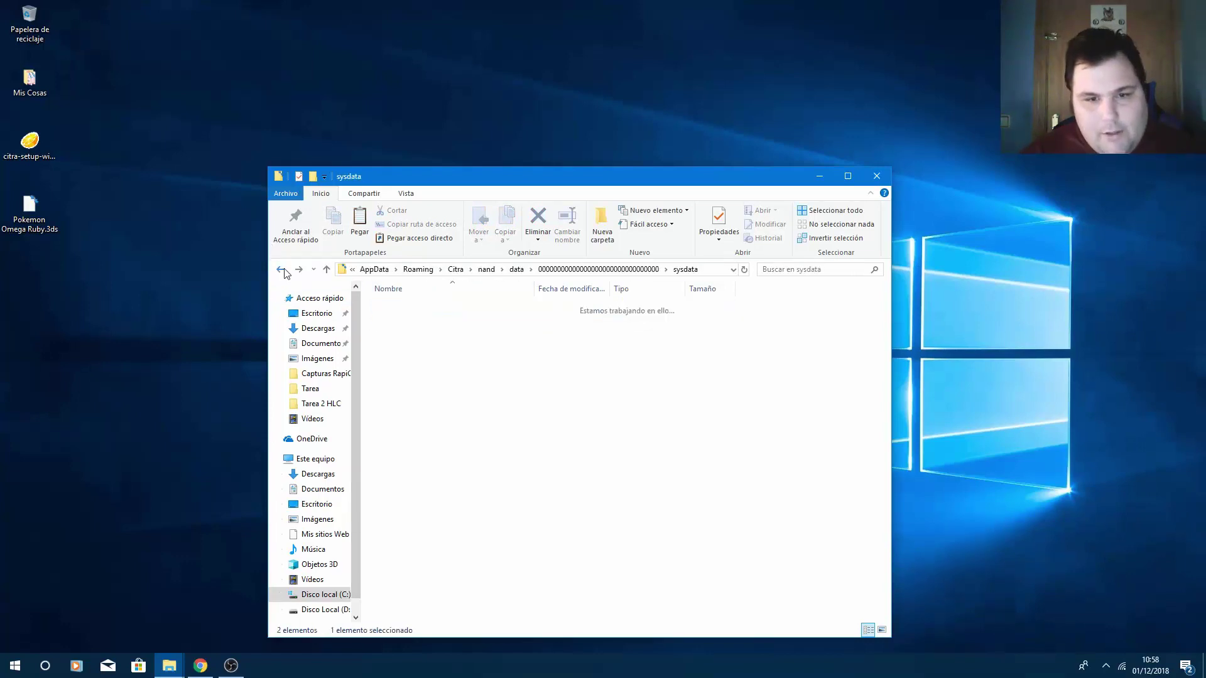
click(282, 270)
click(282, 269)
click(282, 269)
click(282, 269)
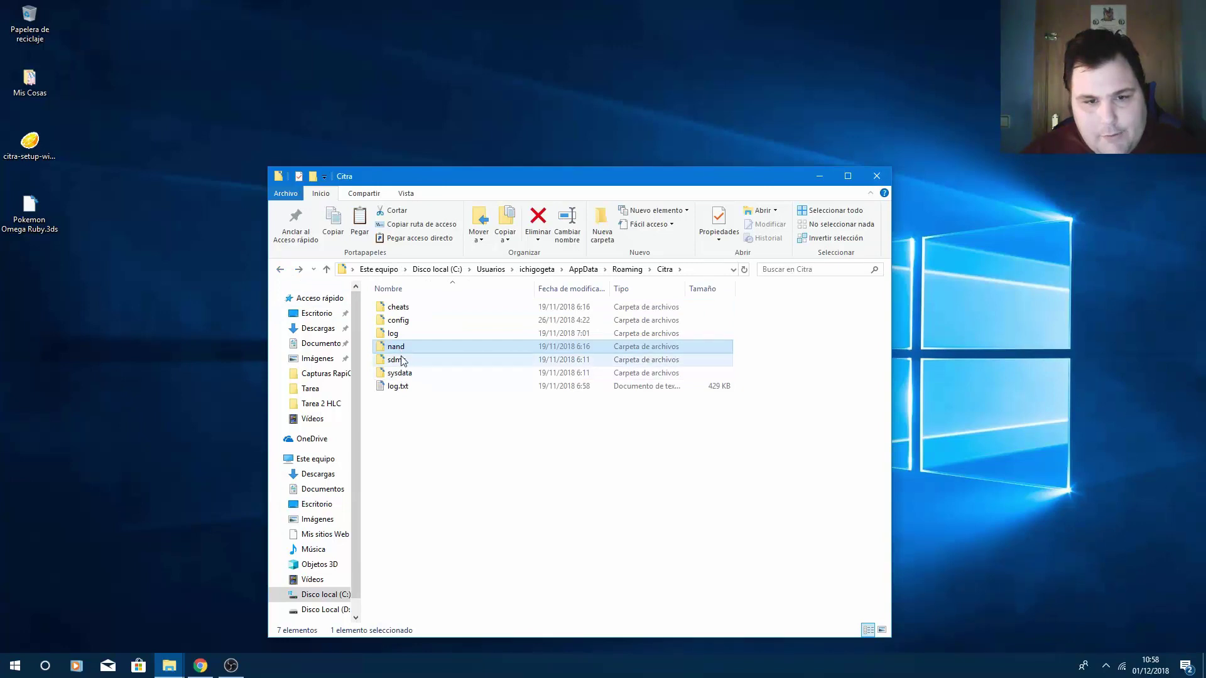
- Browse through sdmc, Nintendo 3DS, both zero-named folders, extdata and 00000000 into the 00001B50 folder
click(402, 361)
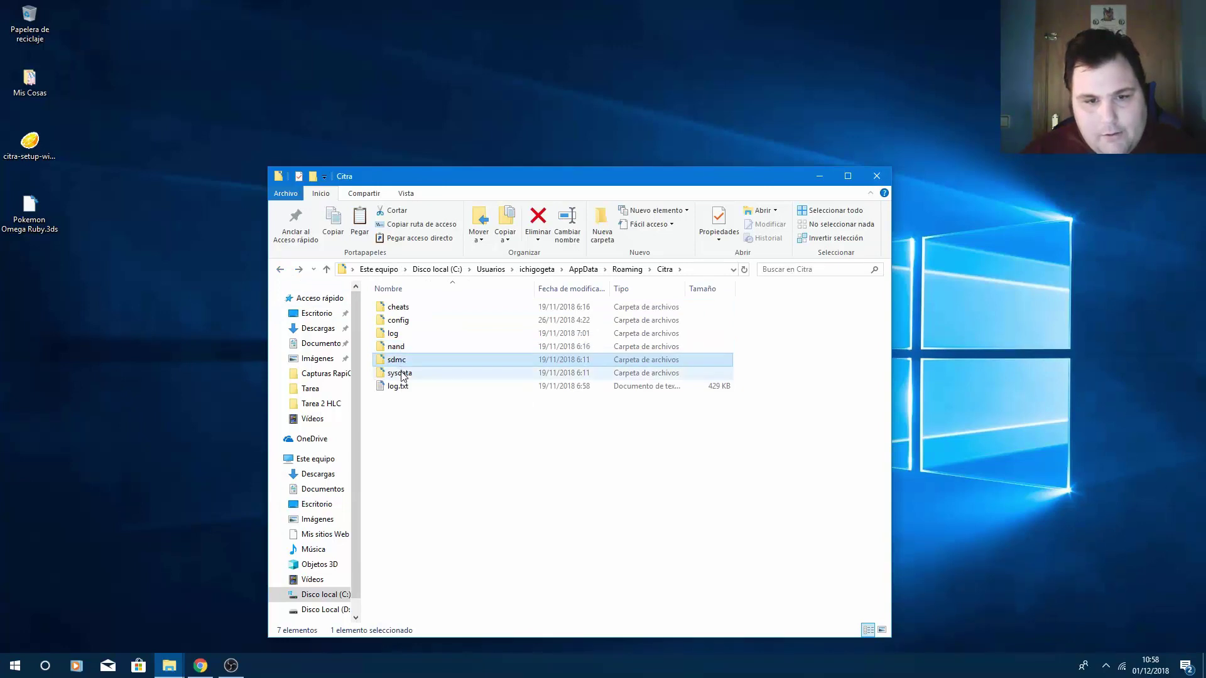
double_click(405, 361)
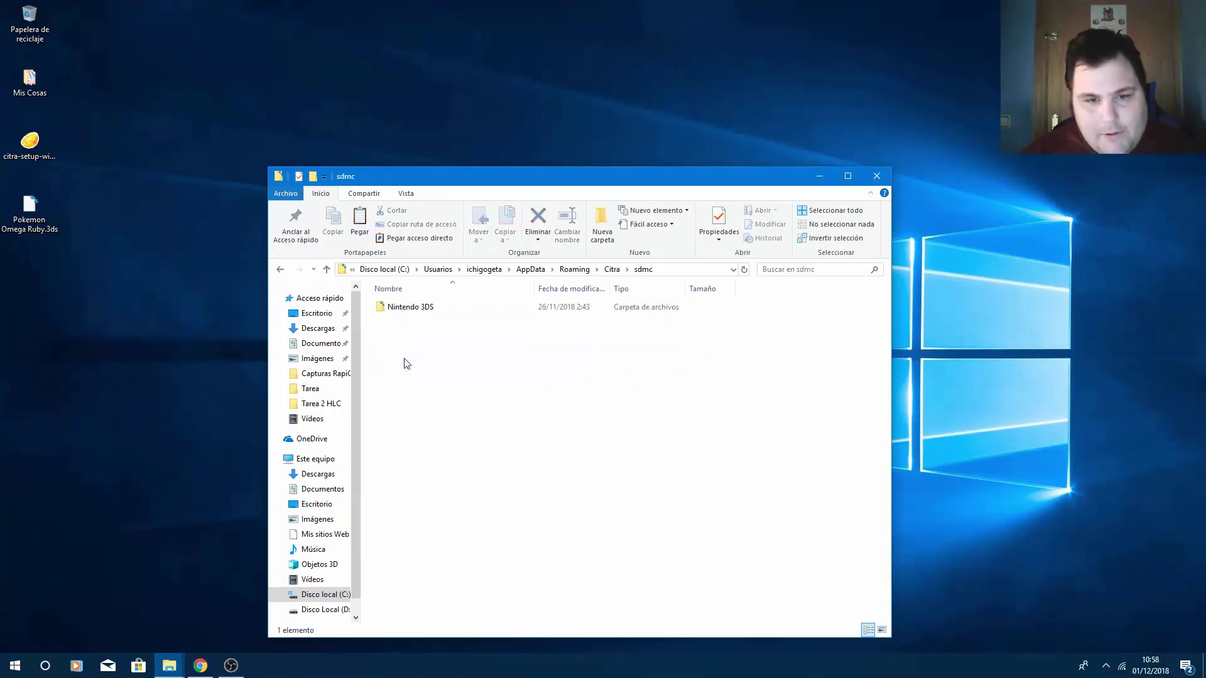
double_click(407, 308)
double_click(410, 309)
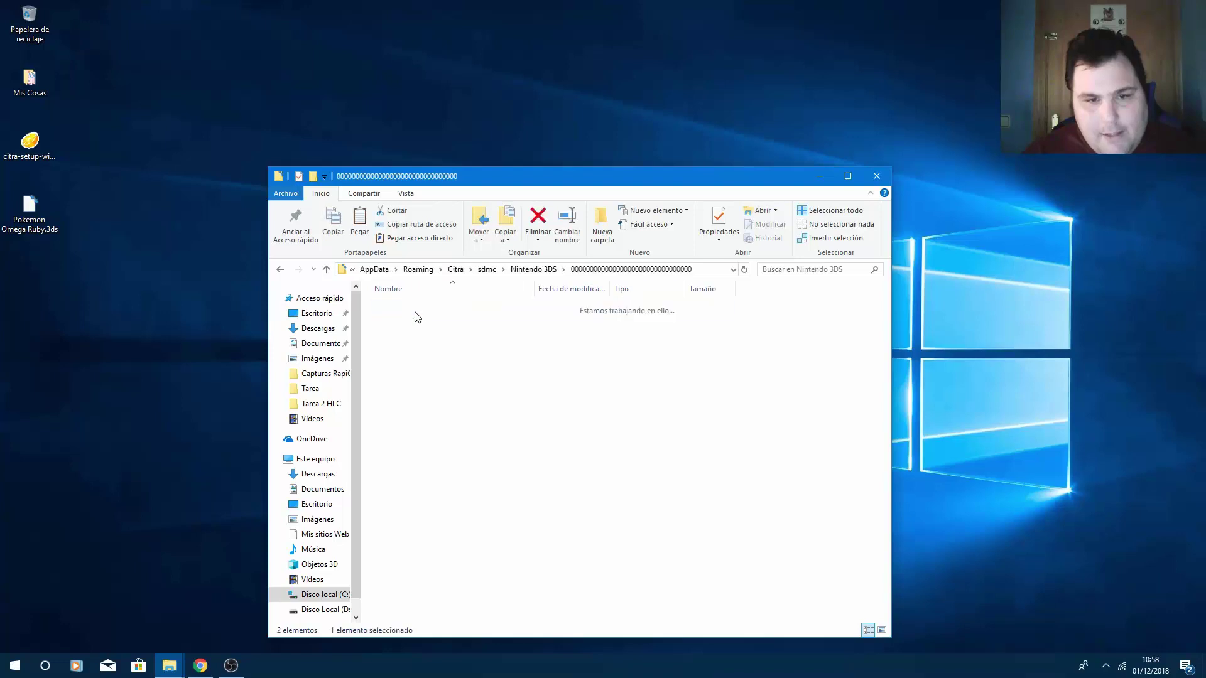
double_click(414, 309)
double_click(418, 314)
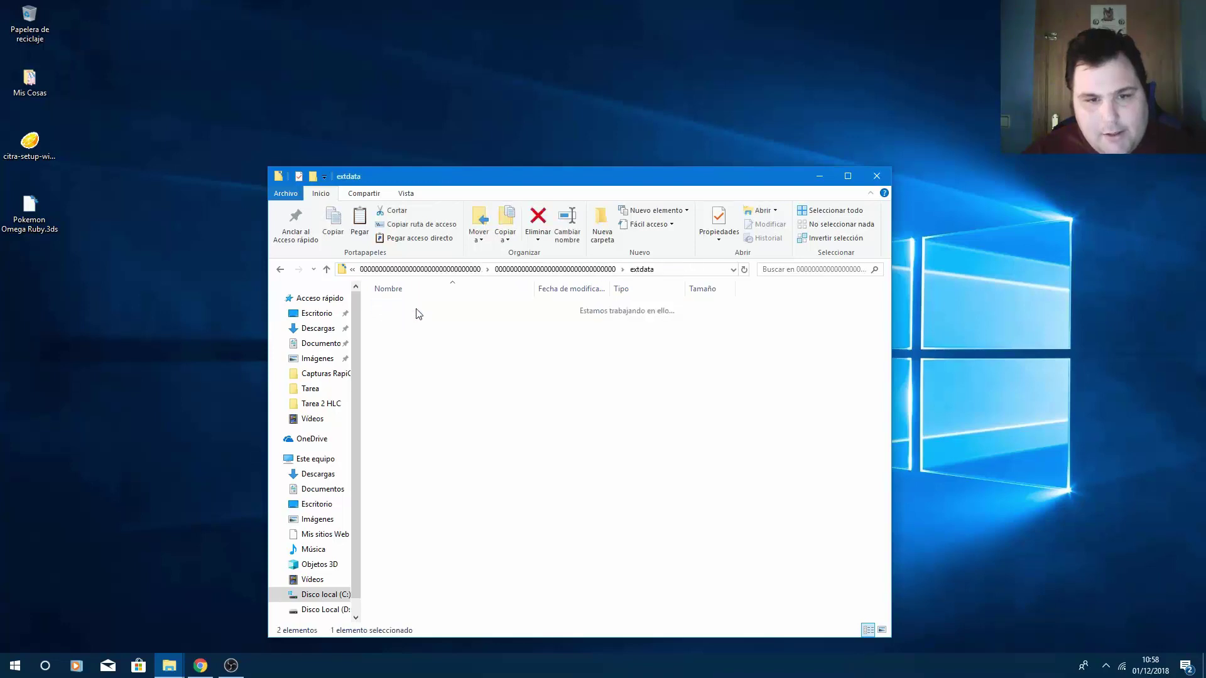
double_click(391, 316)
double_click(392, 312)
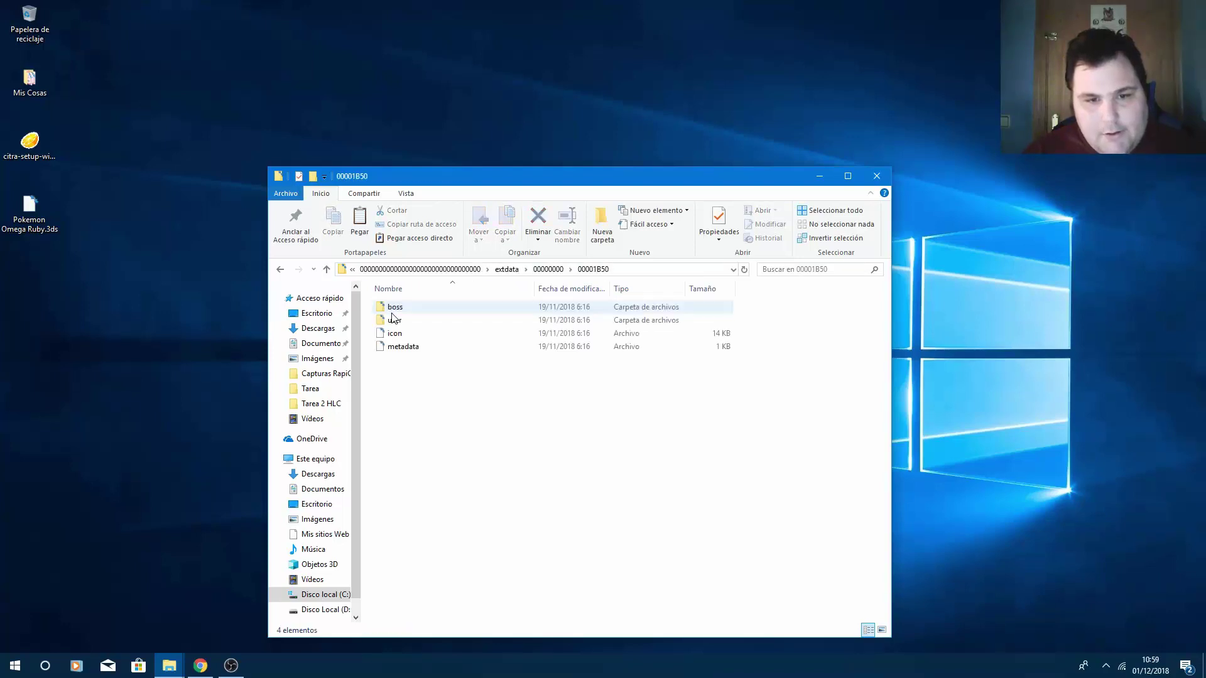
- Go back to the Nintendo 3DS folder and return to the inner zero-named folder that holds extdata and title
click(281, 270)
click(281, 269)
click(281, 269)
click(281, 269)
click(280, 269)
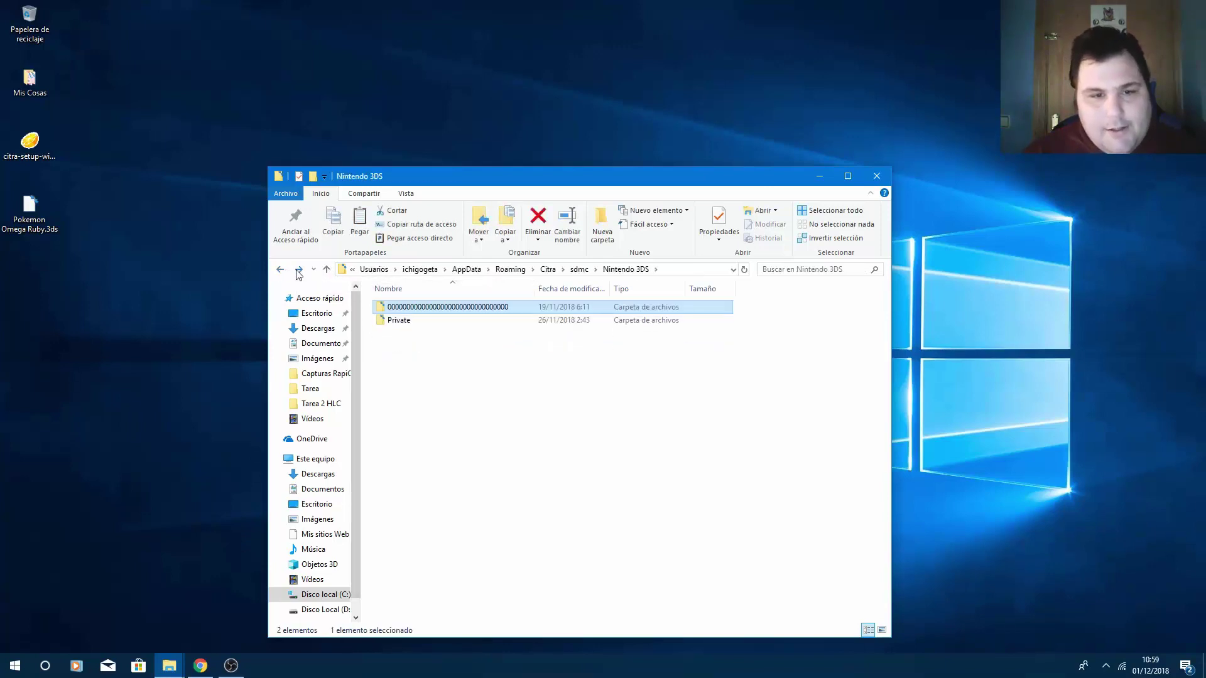
click(299, 270)
click(299, 270)
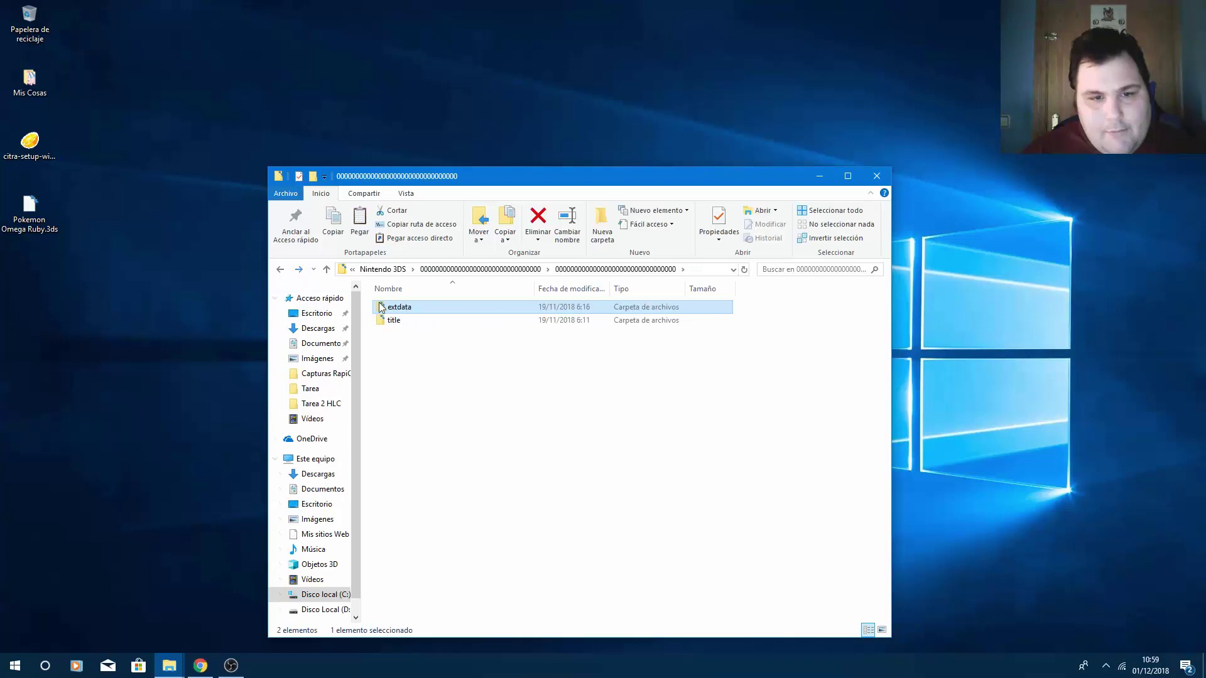
- Browse through title, 00040000, 001b5100 and data into the 00000001 folder to find the main file
double_click(394, 321)
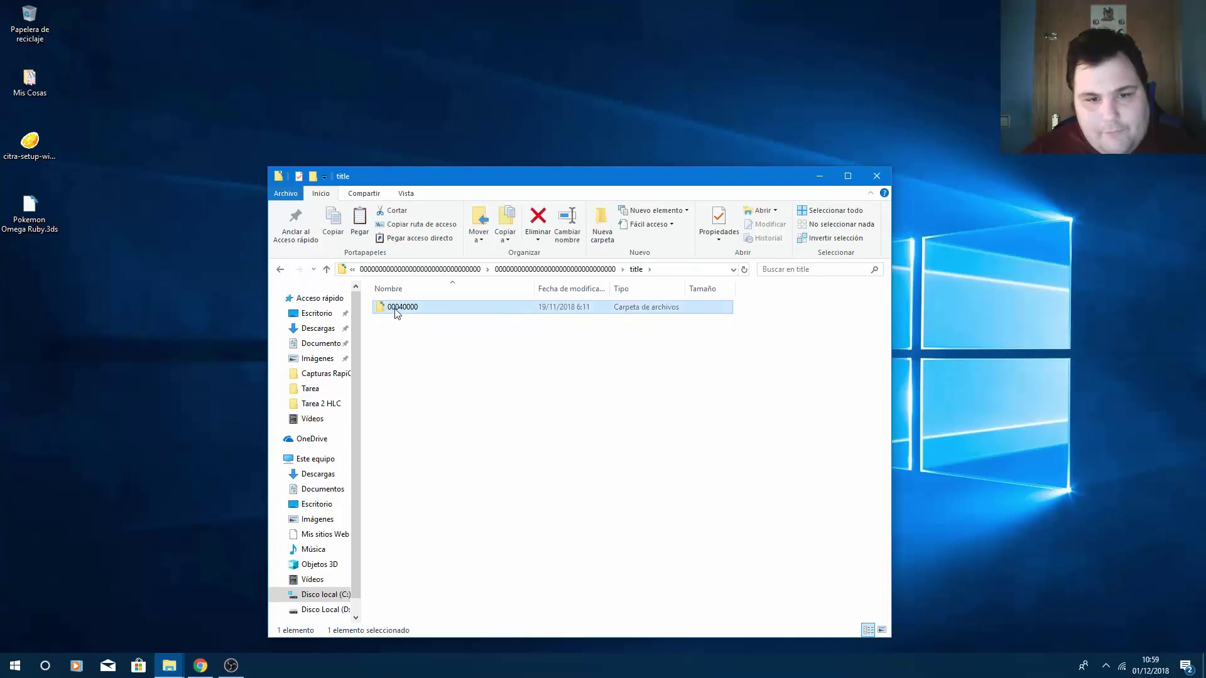
double_click(395, 308)
double_click(396, 308)
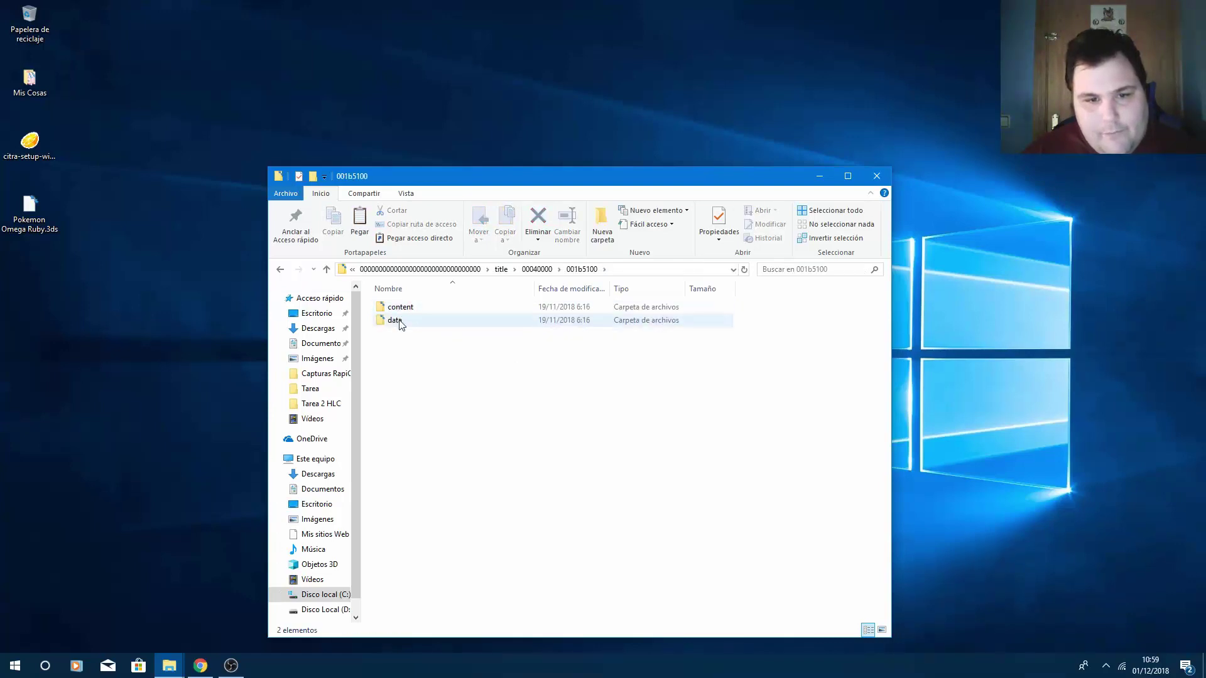
double_click(396, 320)
click(402, 320)
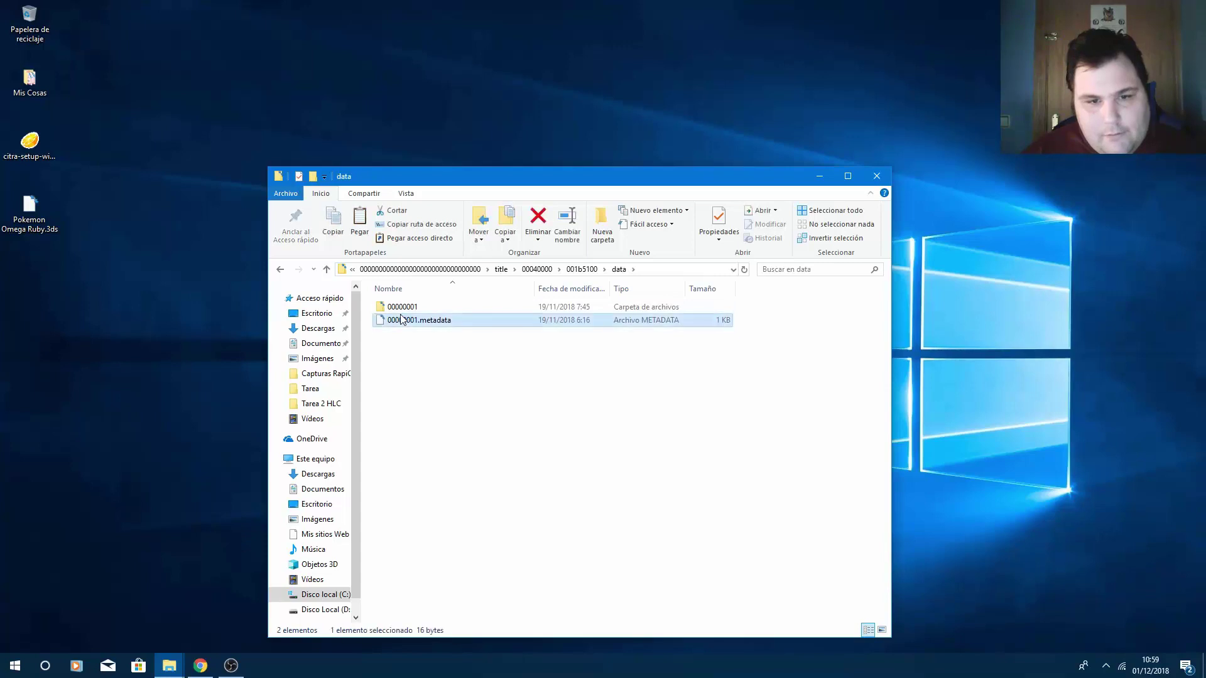
click(401, 309)
double_click(400, 309)
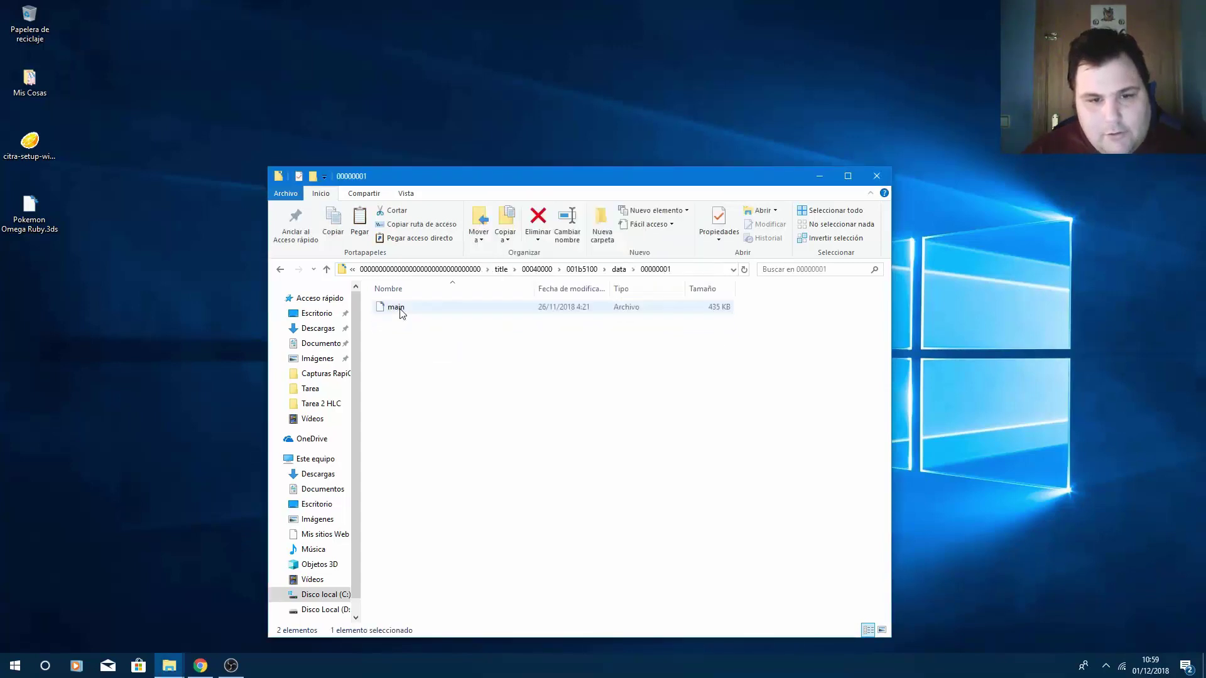
click(817, 176)
mouse_move(169, 665)
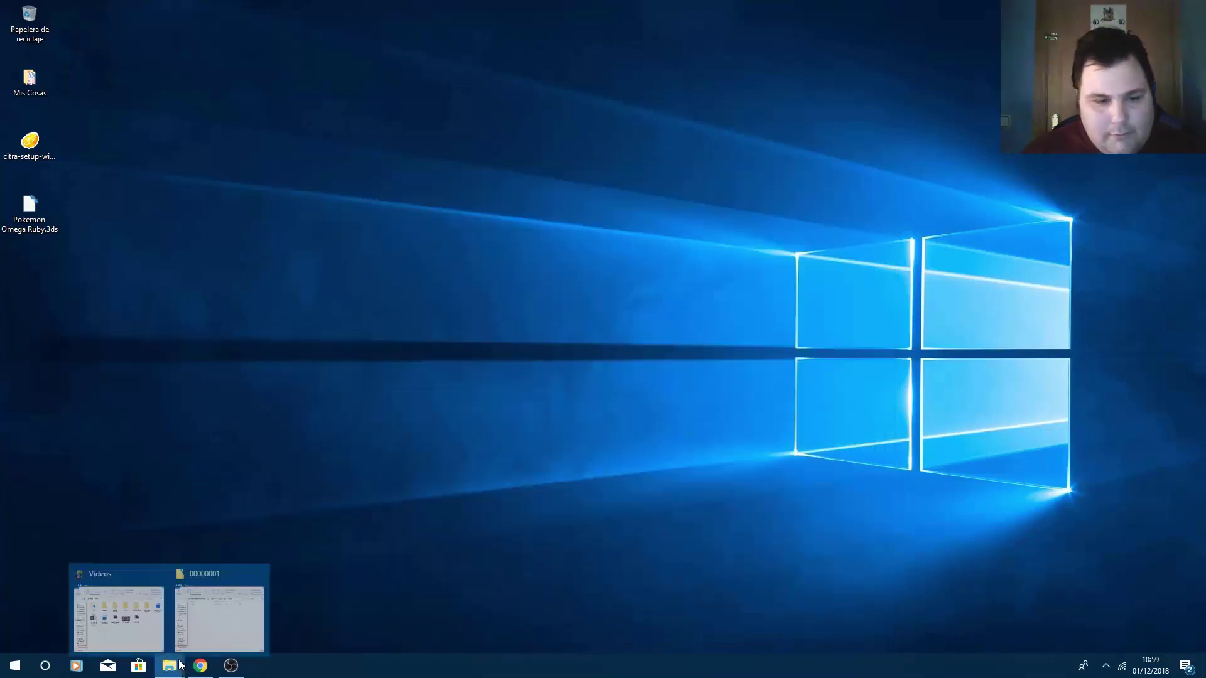
click(210, 608)
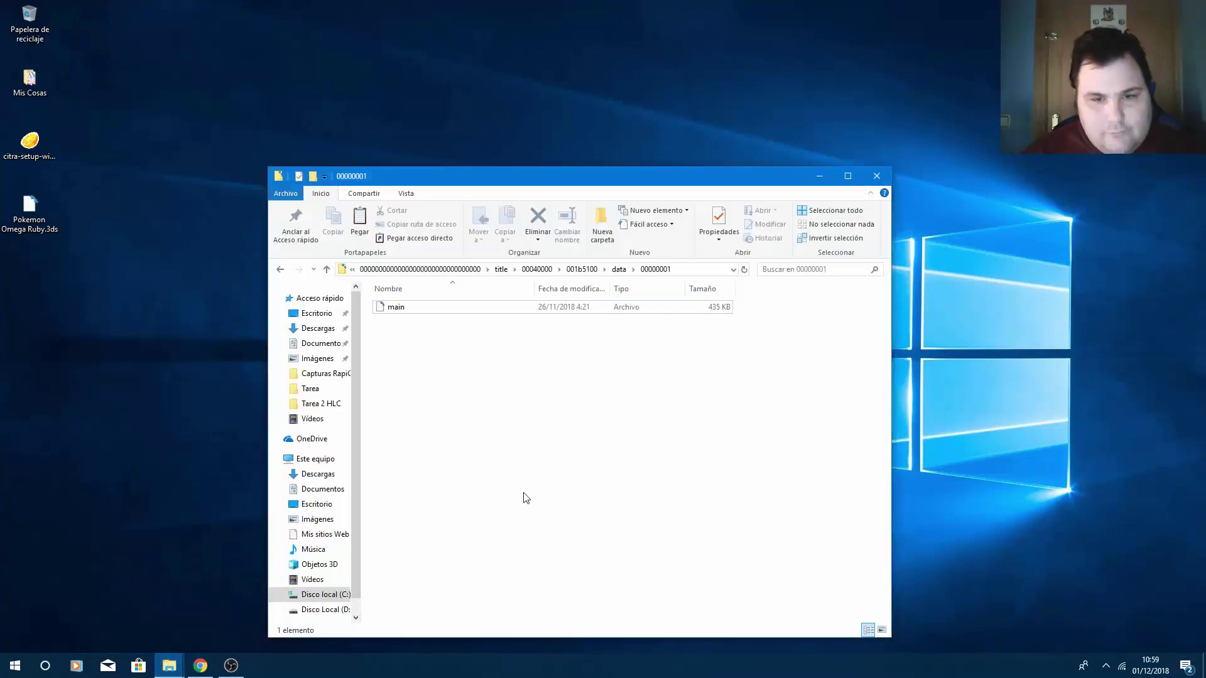
- Return to AppData and retrace the path through Roaming, Citra and sdmc to the Nintendo 3DS folder
click(461, 270)
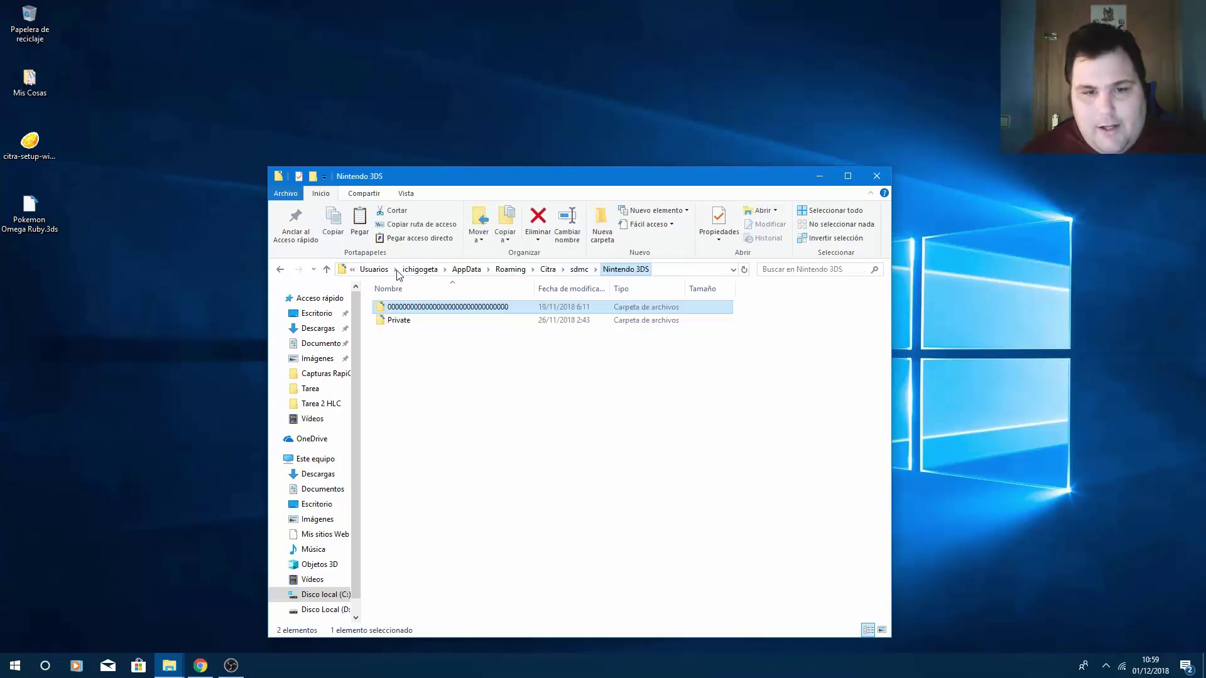
click(468, 269)
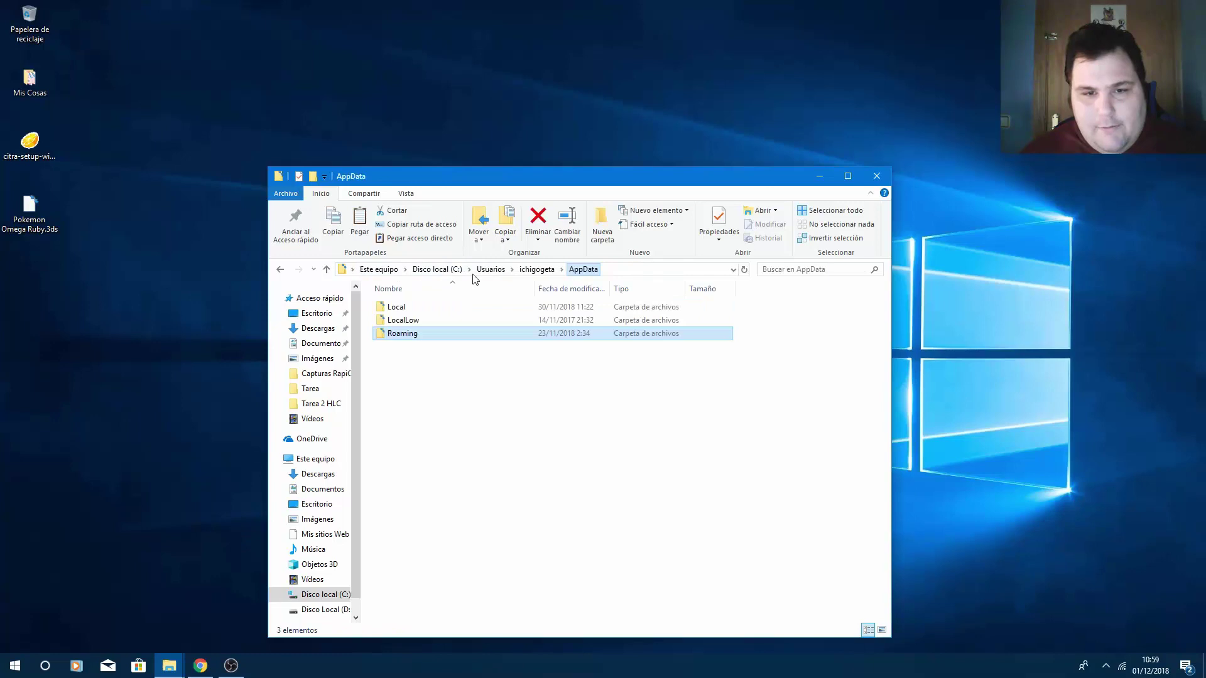
double_click(419, 336)
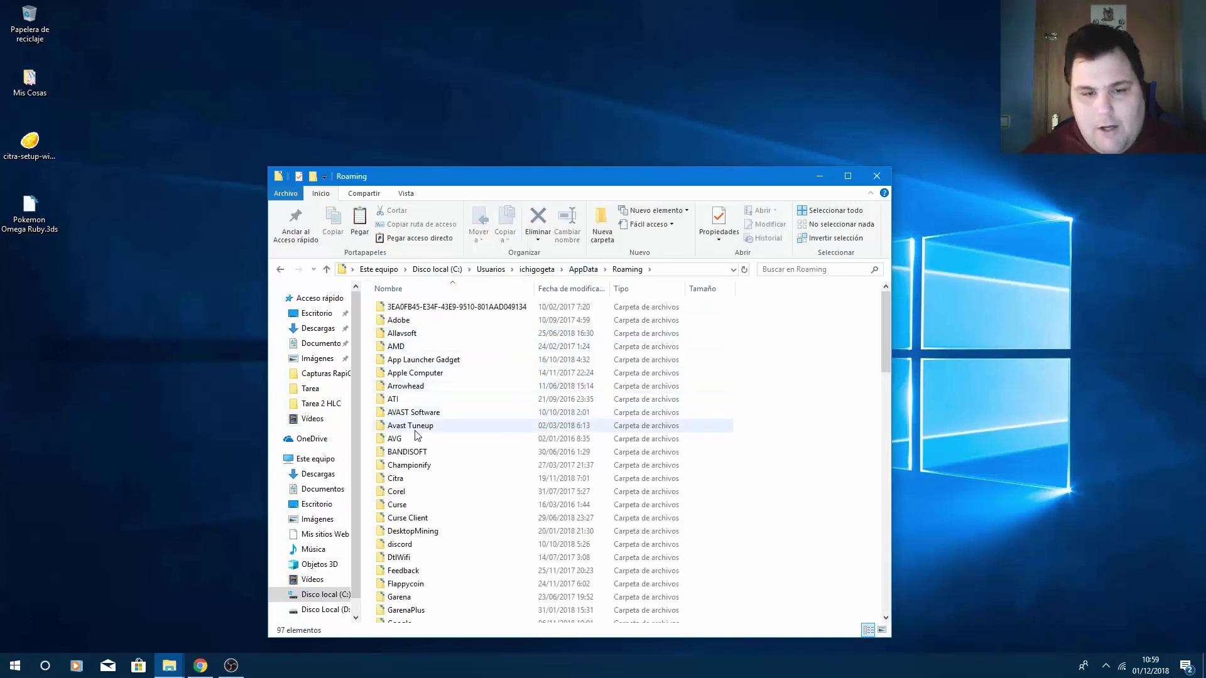
double_click(402, 478)
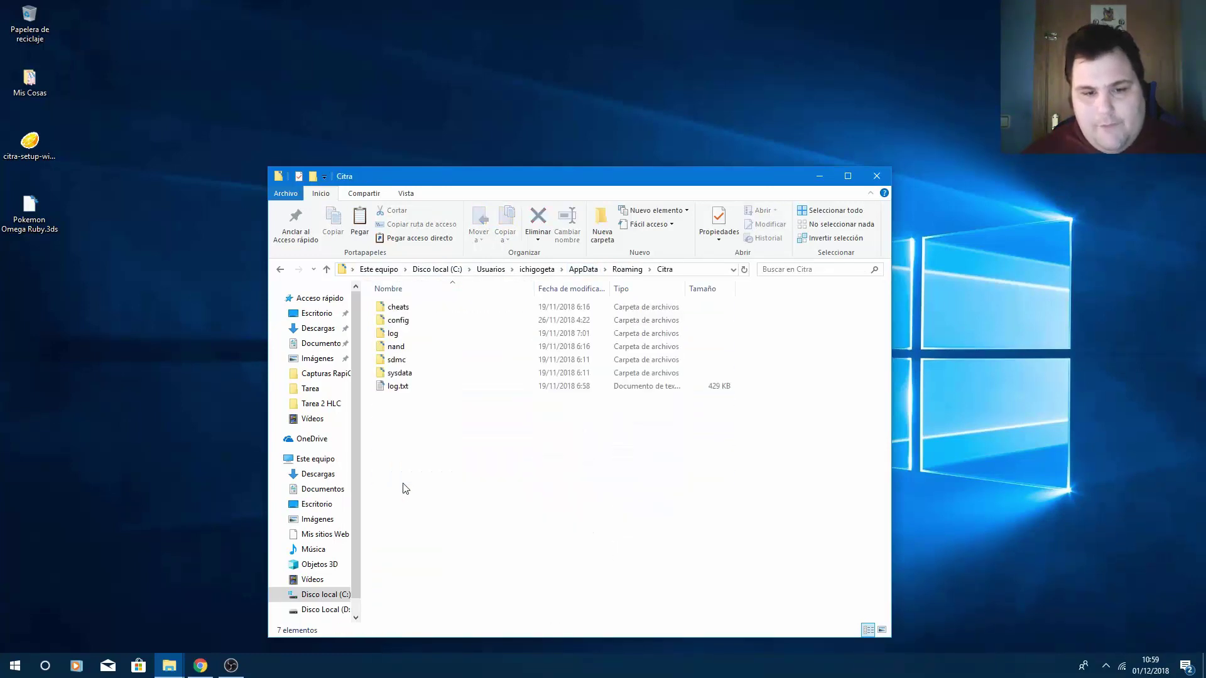
double_click(408, 362)
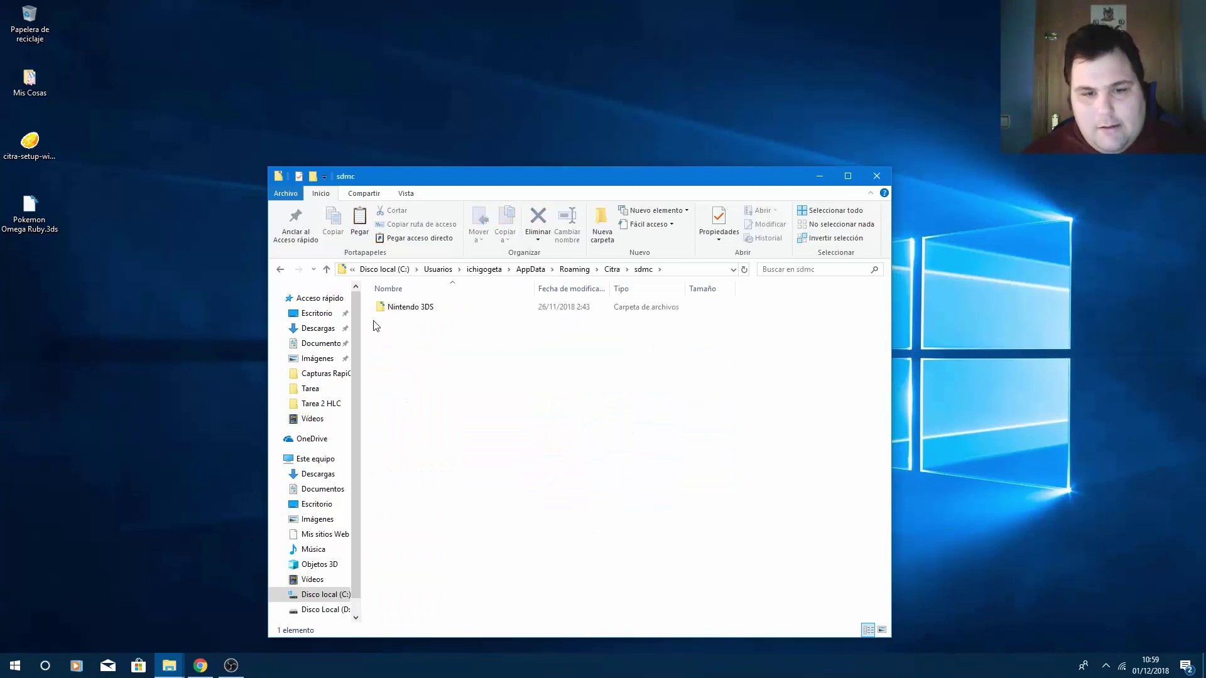
double_click(415, 310)
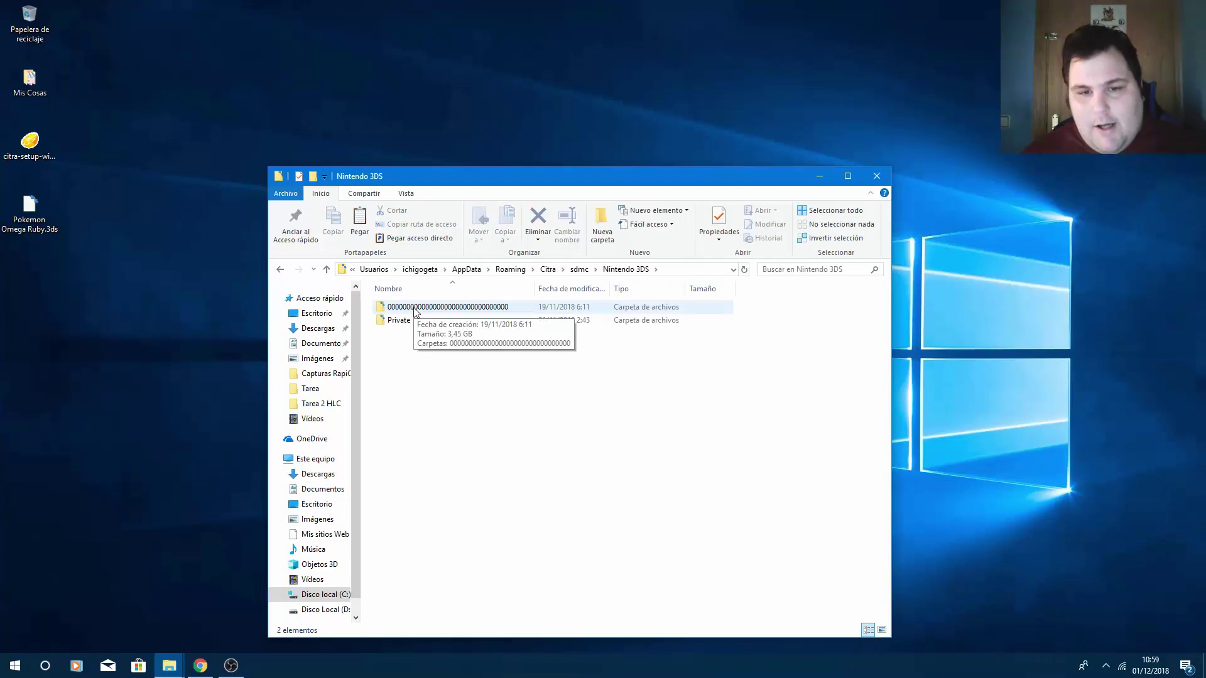
- Go through both zero-named folders, title and 00040000, and open the game folder 001b5100
double_click(414, 309)
double_click(413, 309)
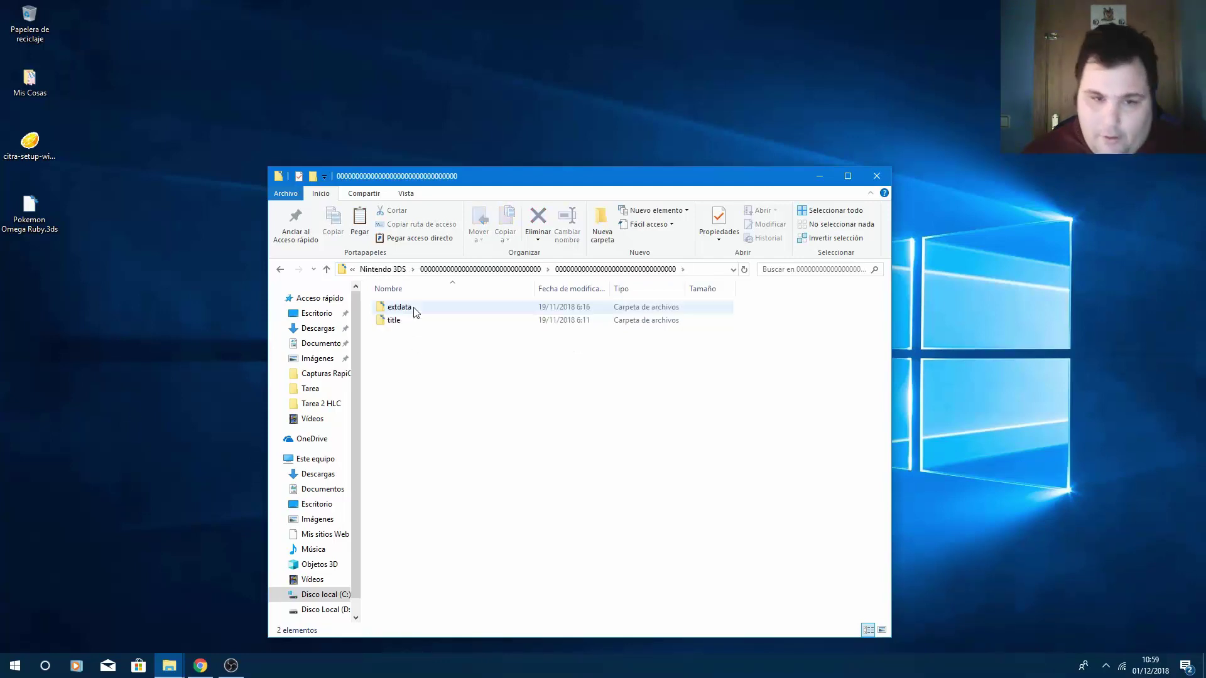
double_click(397, 321)
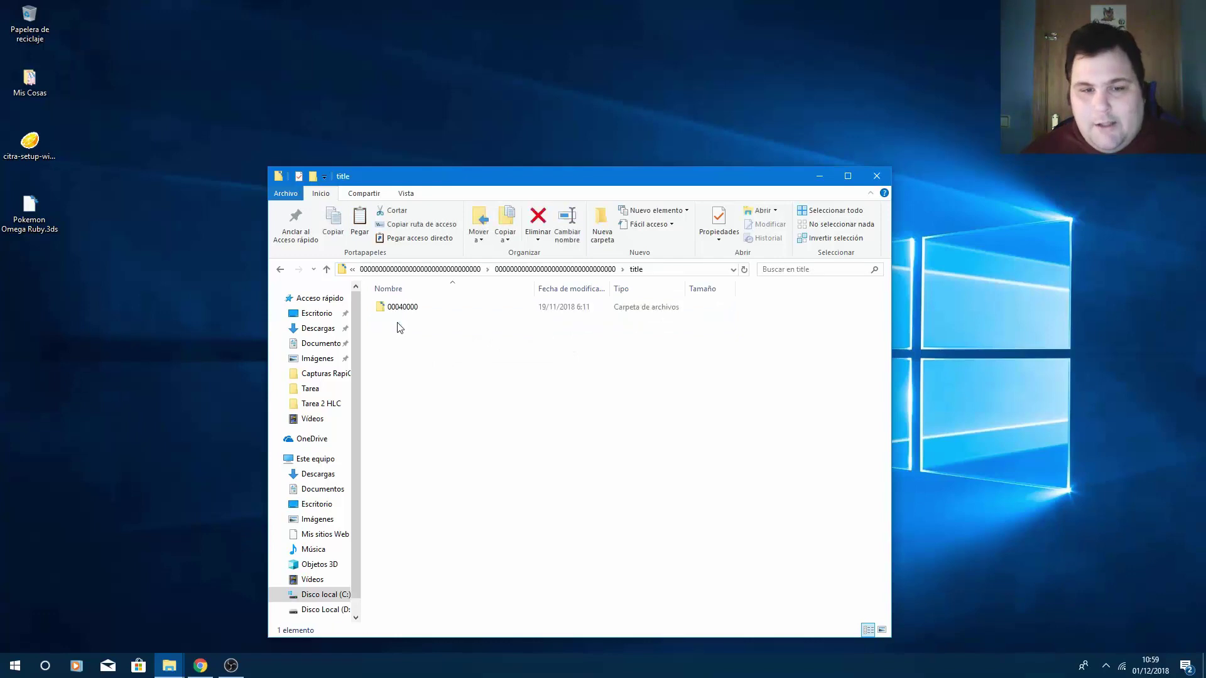
click(397, 313)
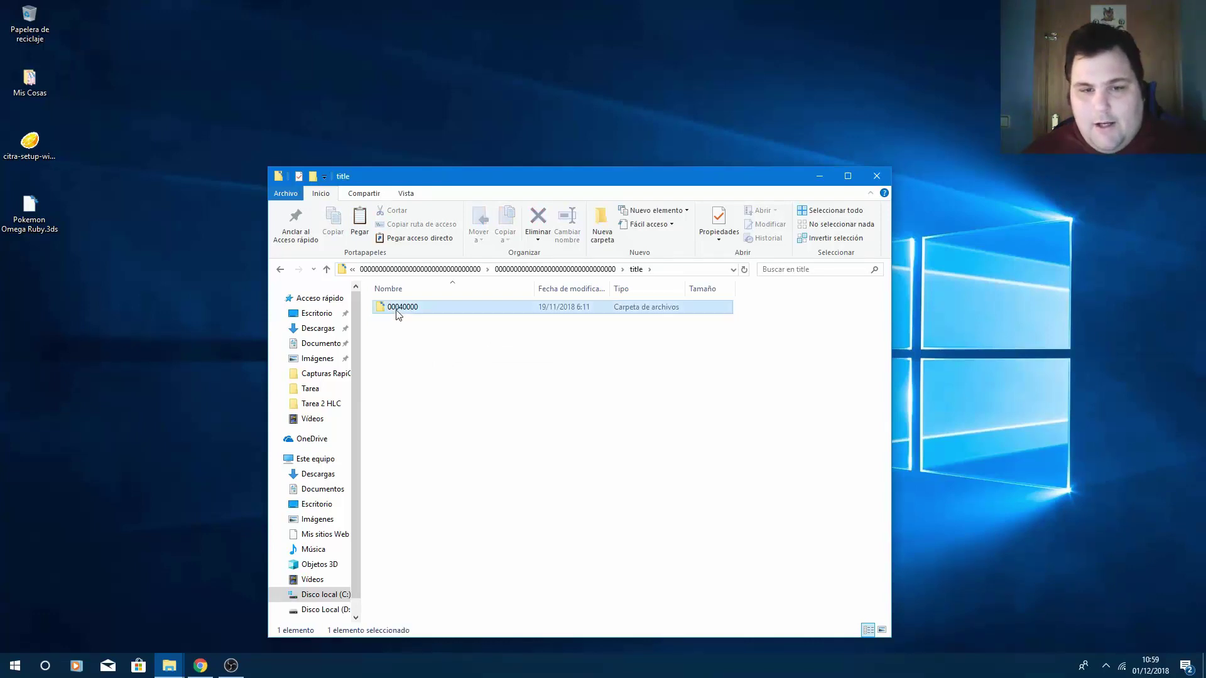
drag(396, 330, 420, 505)
double_click(403, 307)
double_click(402, 307)
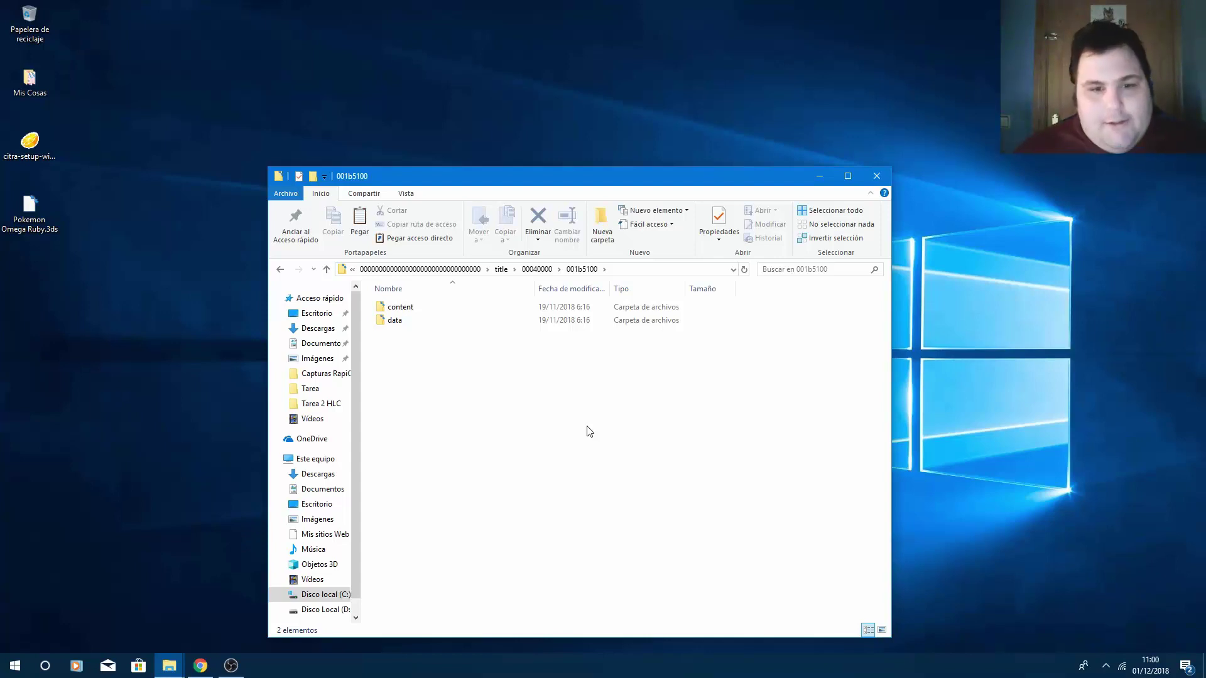
- Find the main save file in data's 00000001 folder, and close the file window after returning to 001b5100
double_click(396, 326)
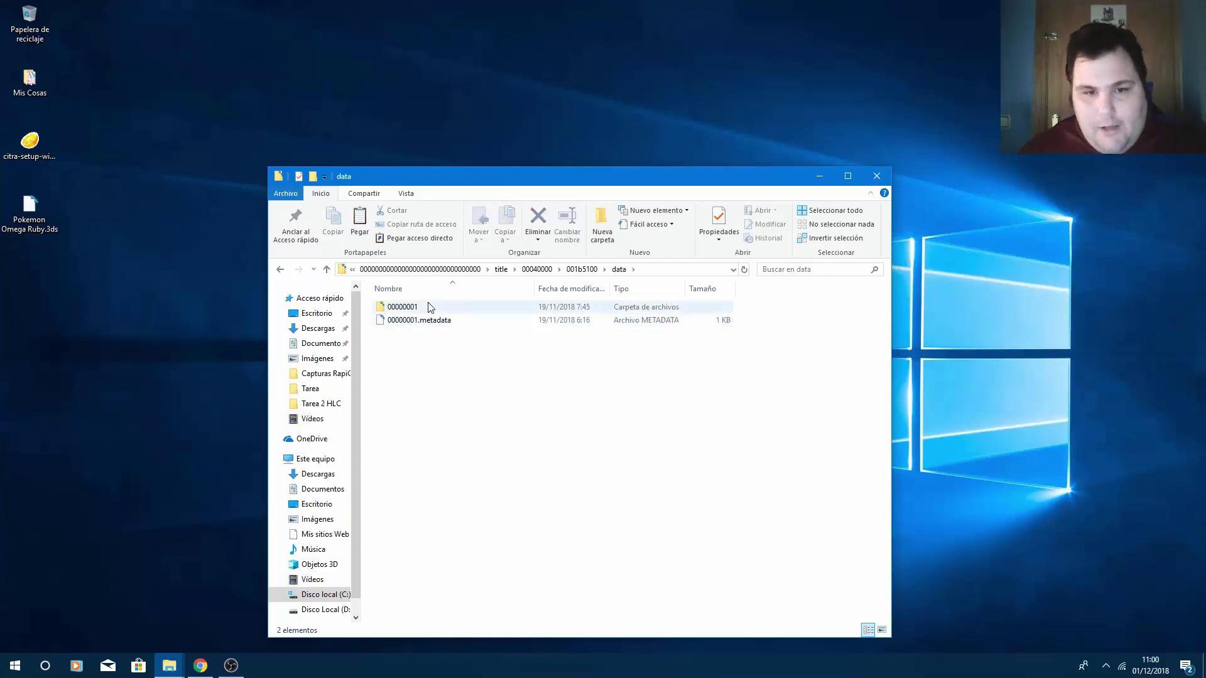
double_click(429, 307)
click(422, 311)
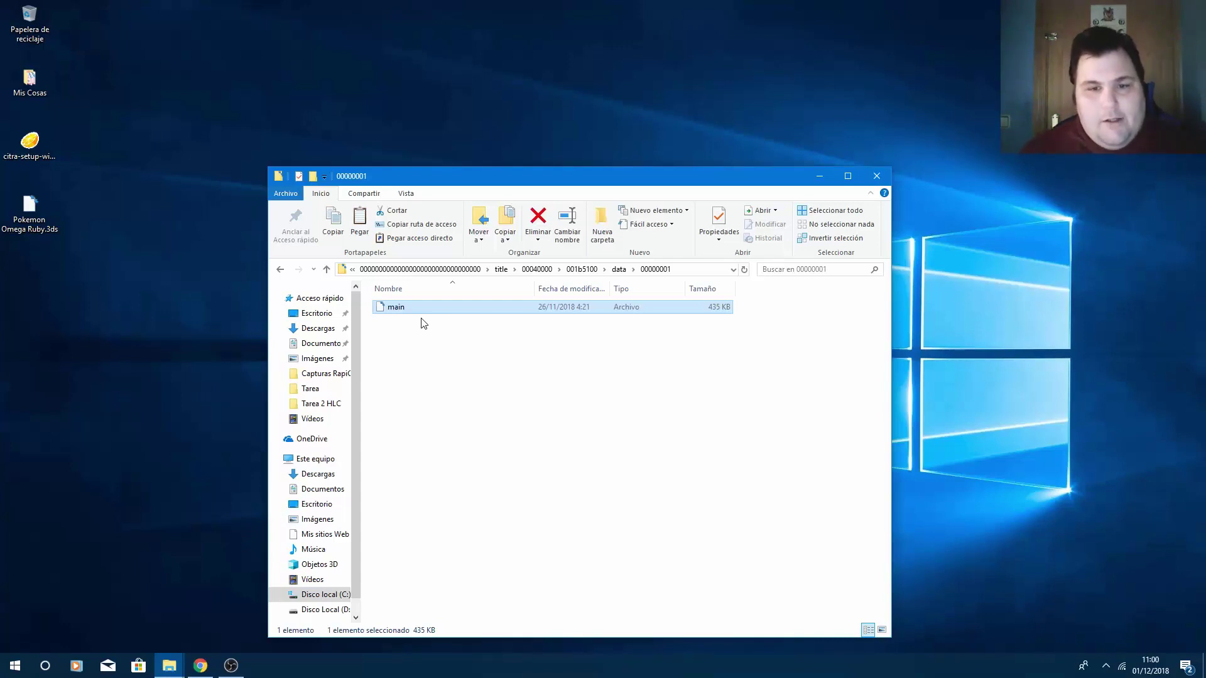
click(467, 350)
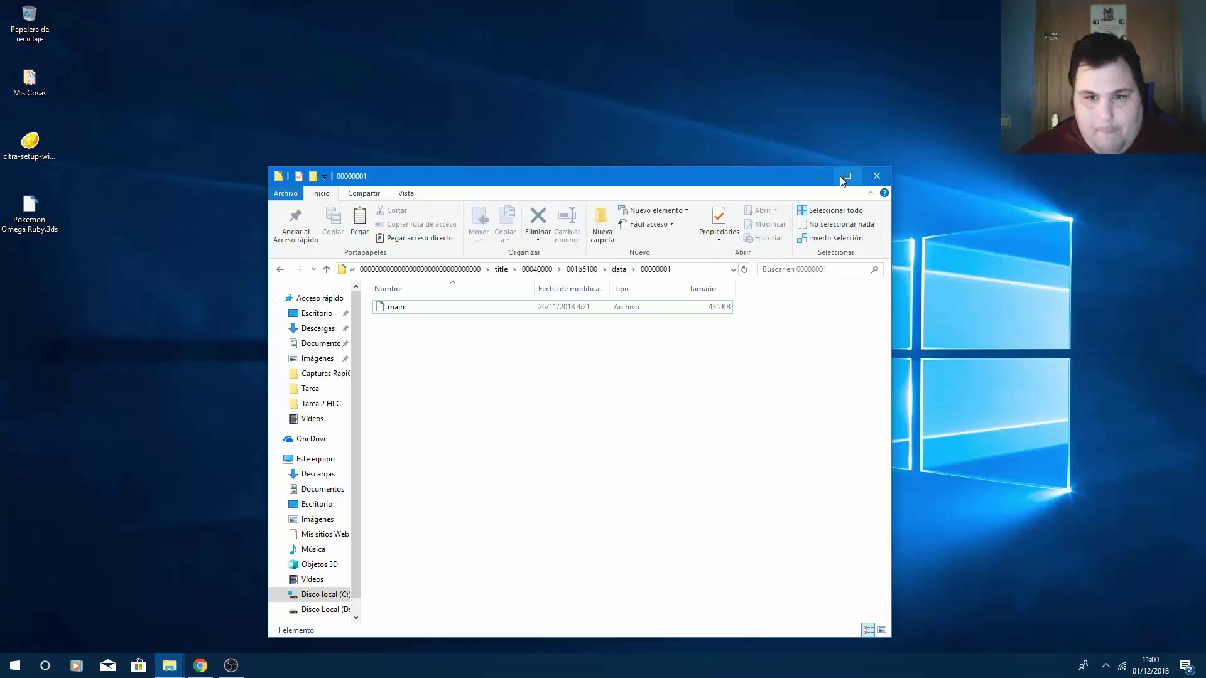
click(583, 270)
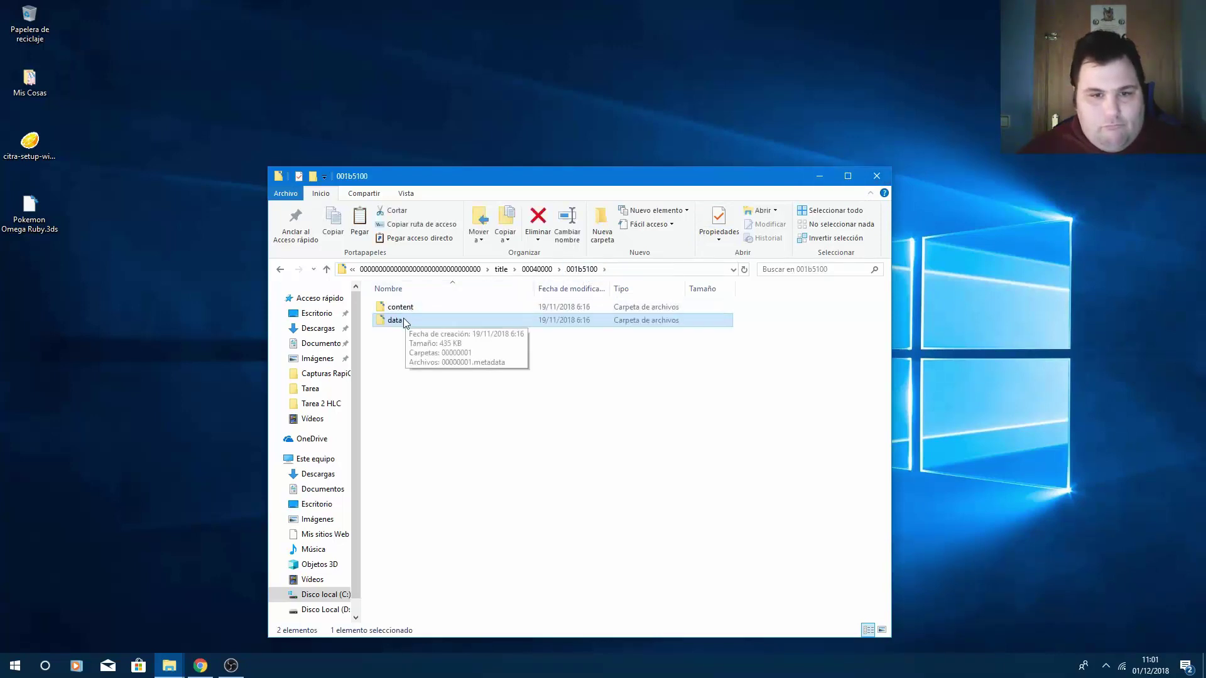
click(877, 176)
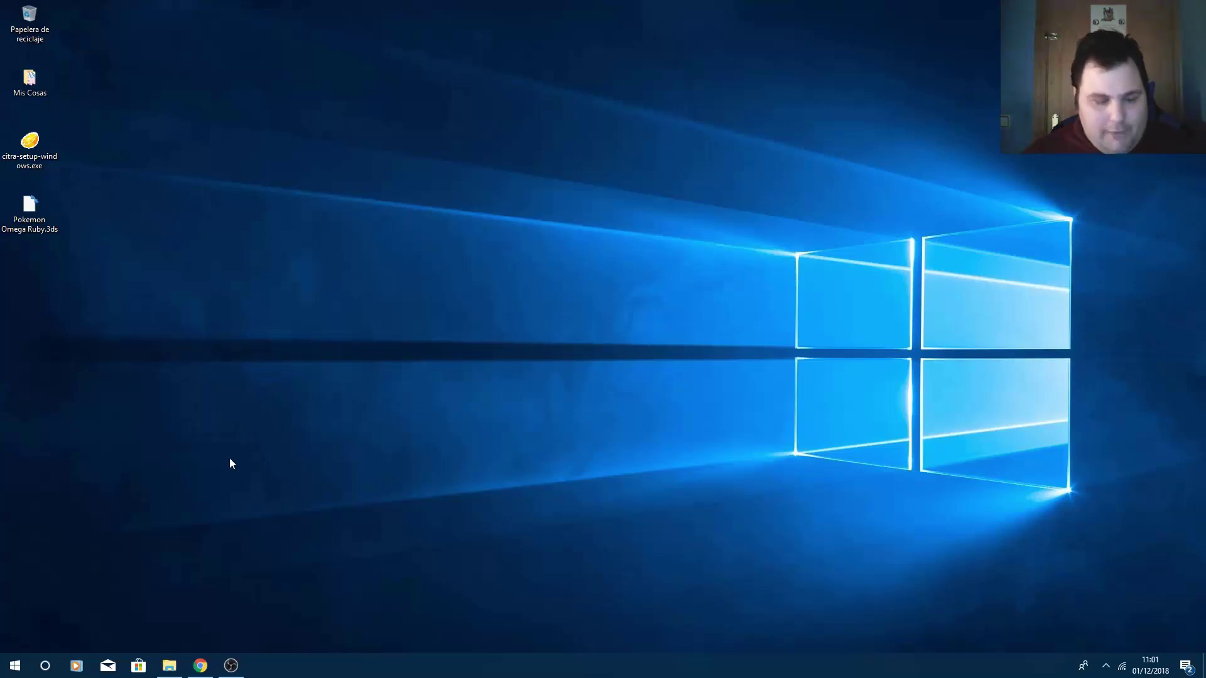
- Launch Citra Canary, decline the available update and move its window nearer the middle of the desktop
key(super)
text(ci)
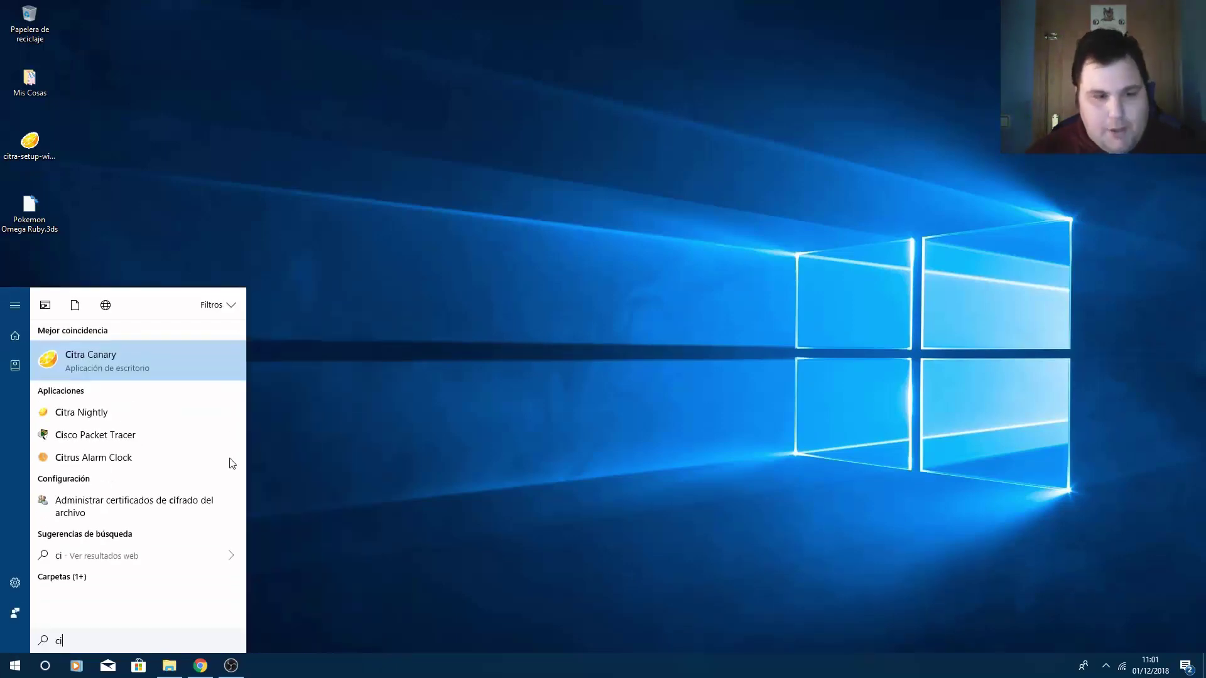
key(Return)
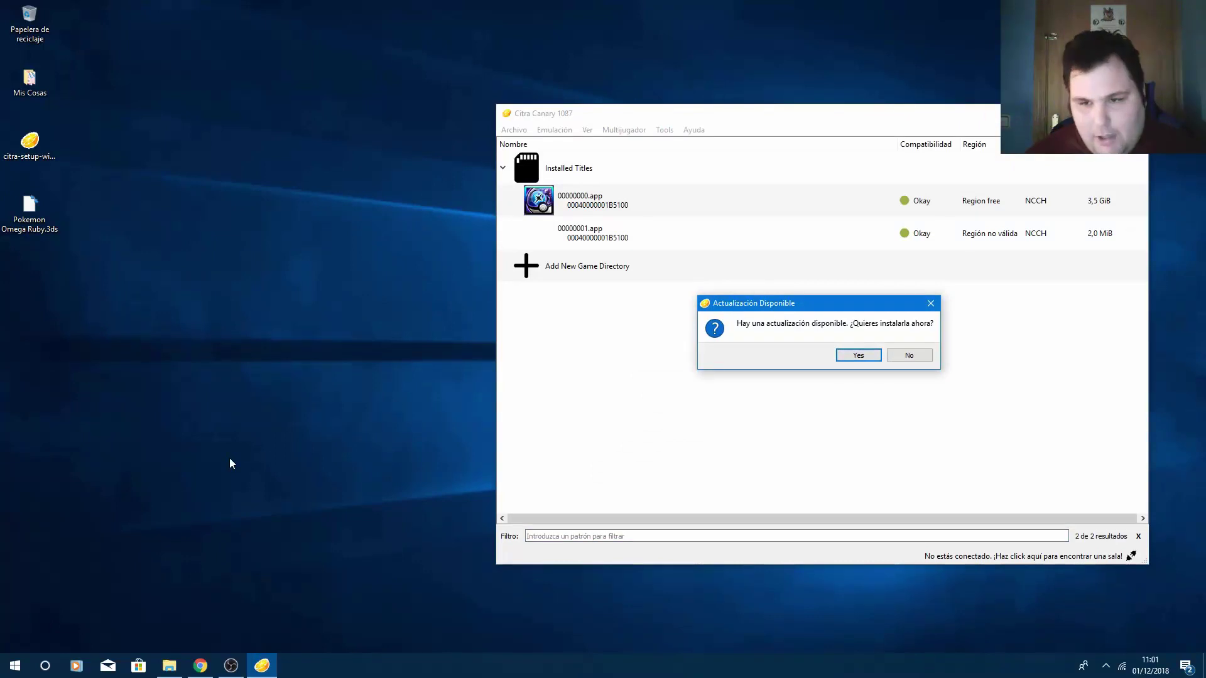
click(922, 357)
drag(764, 116, 447, 125)
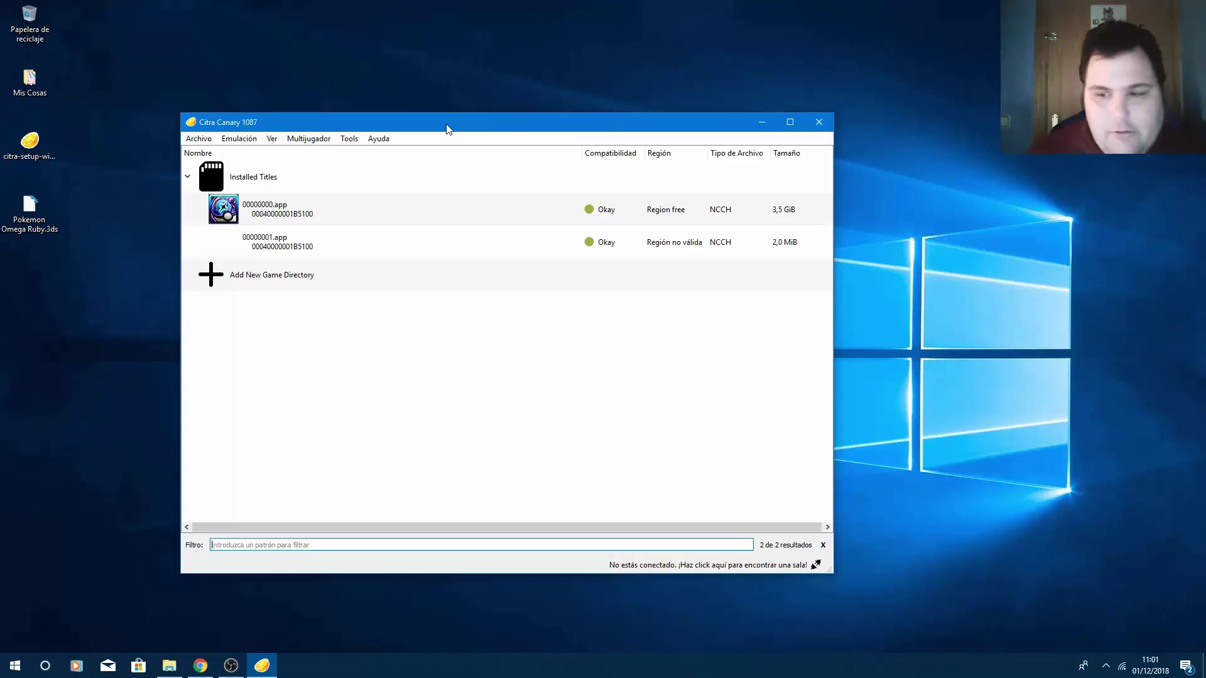
click(383, 437)
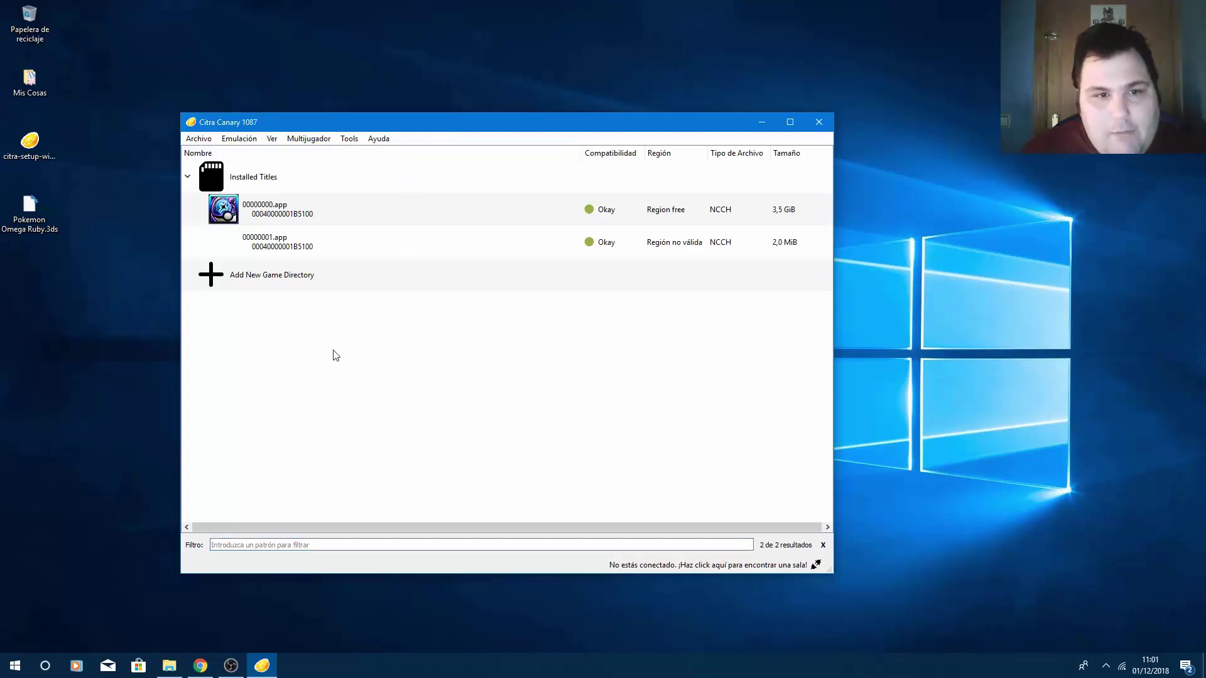
- Open the emulator's configuration and review its General, Web, Depuración and UI settings
click(254, 143)
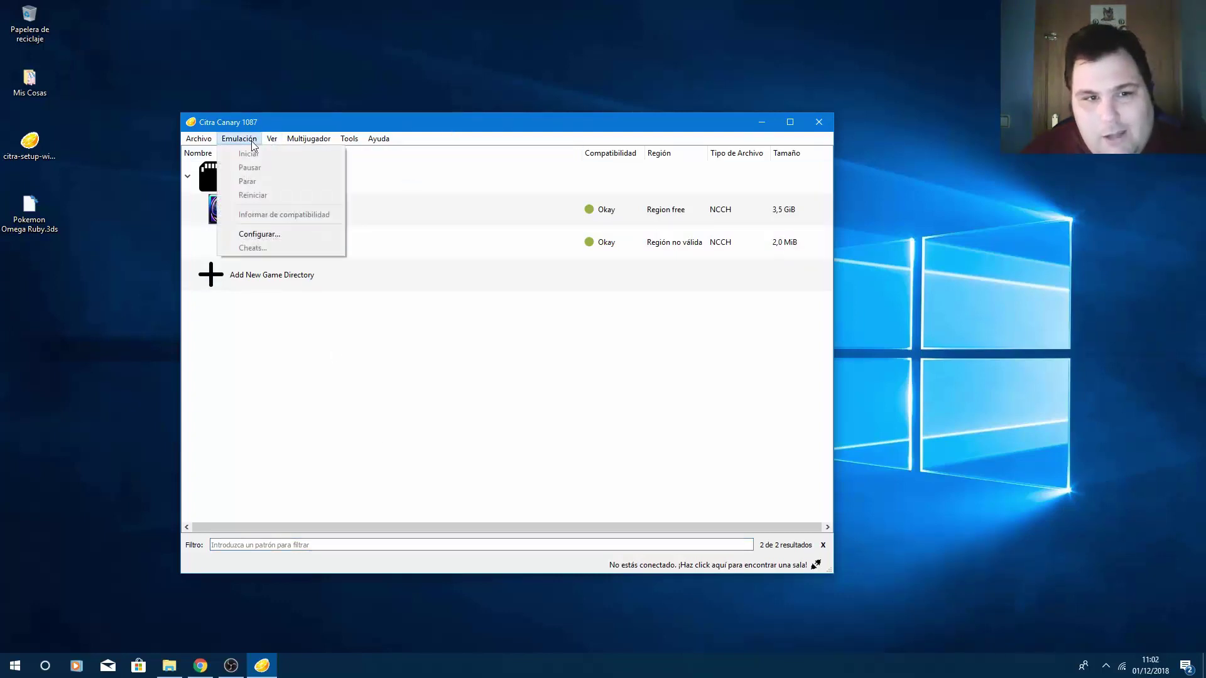
click(264, 234)
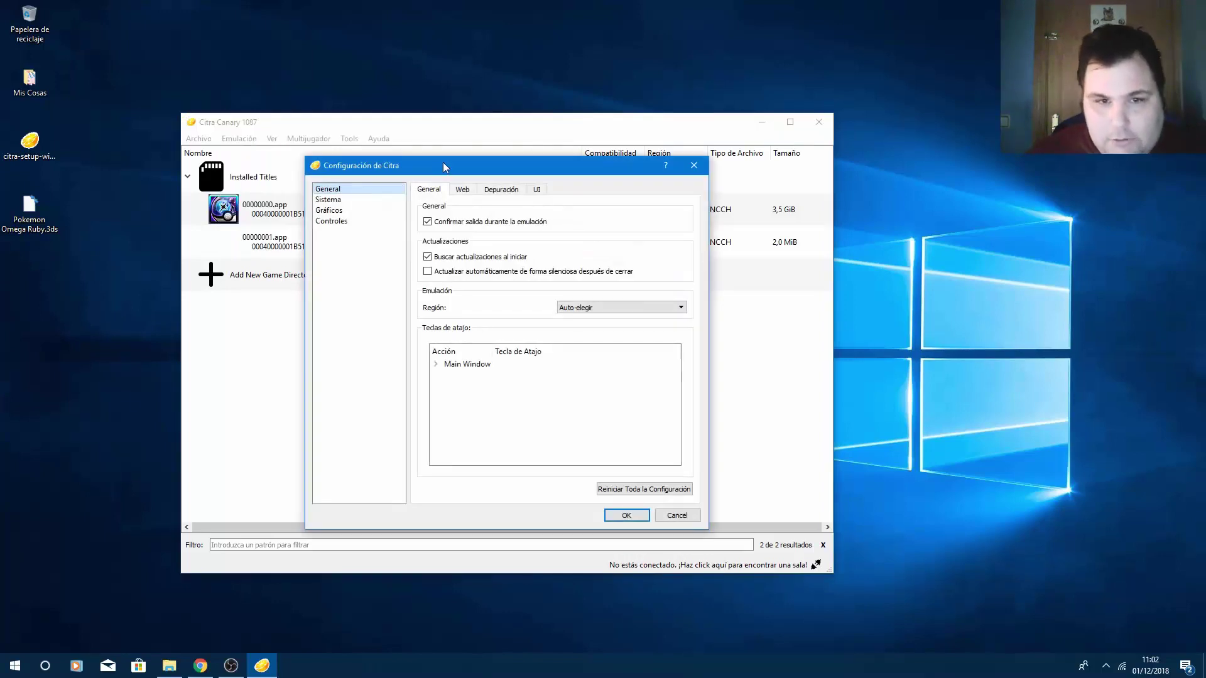
drag(443, 162, 442, 115)
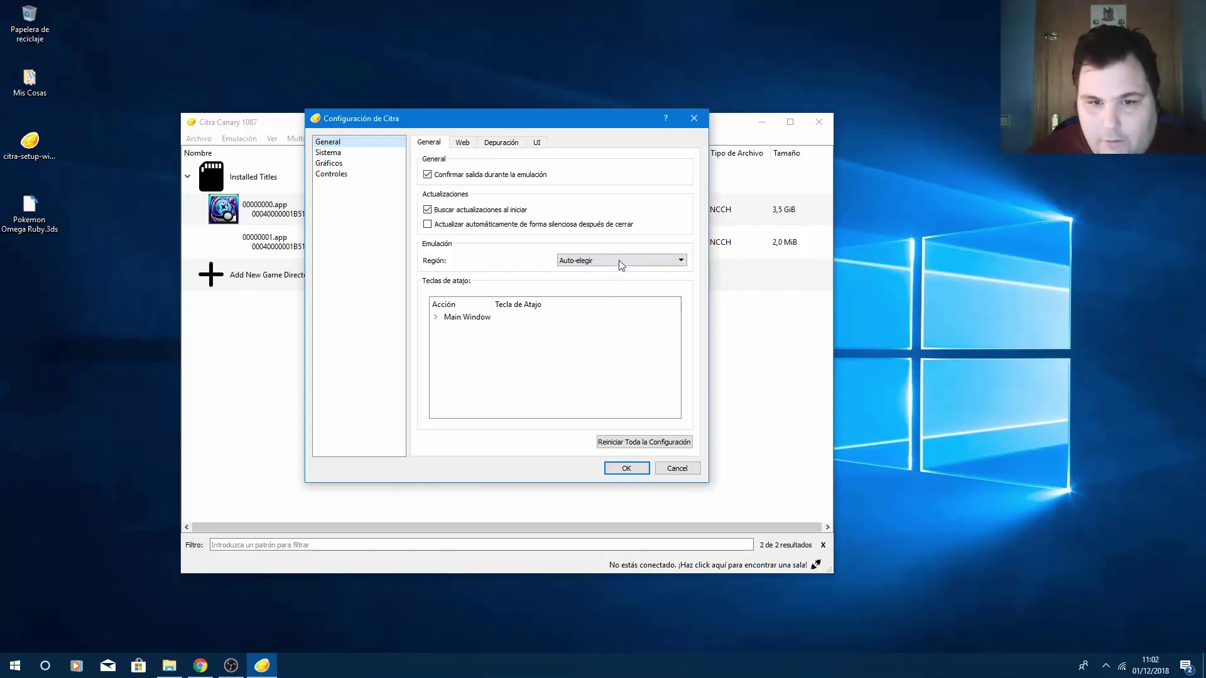
click(465, 145)
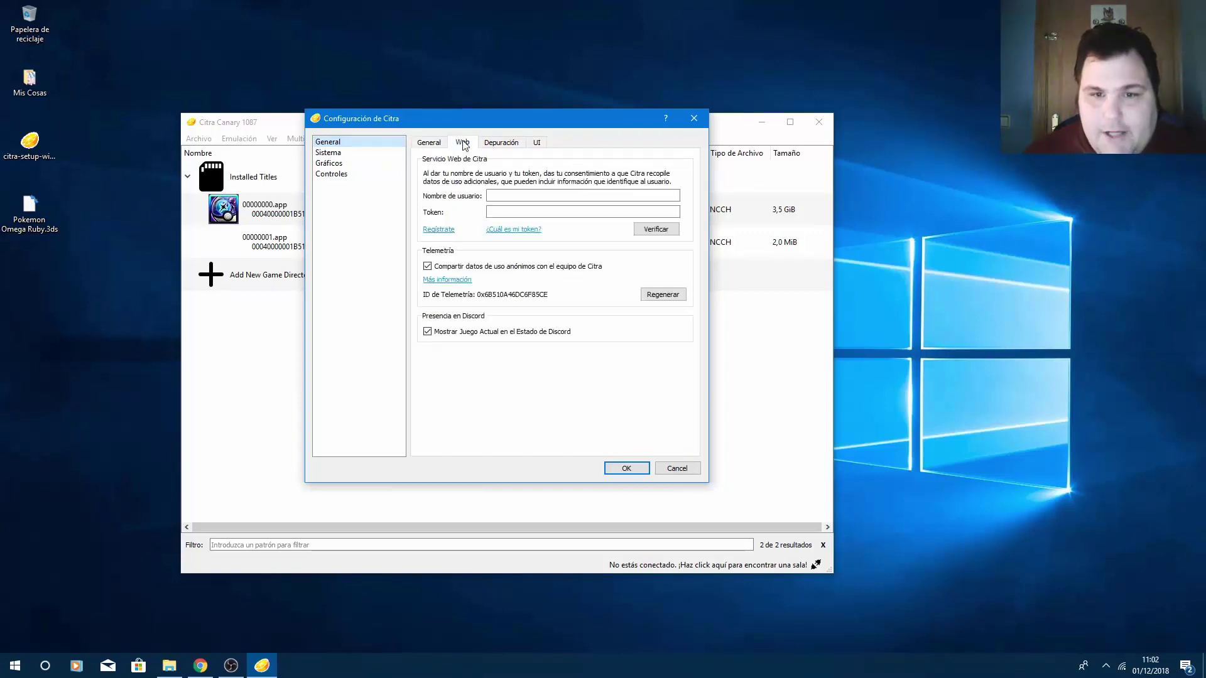
click(503, 144)
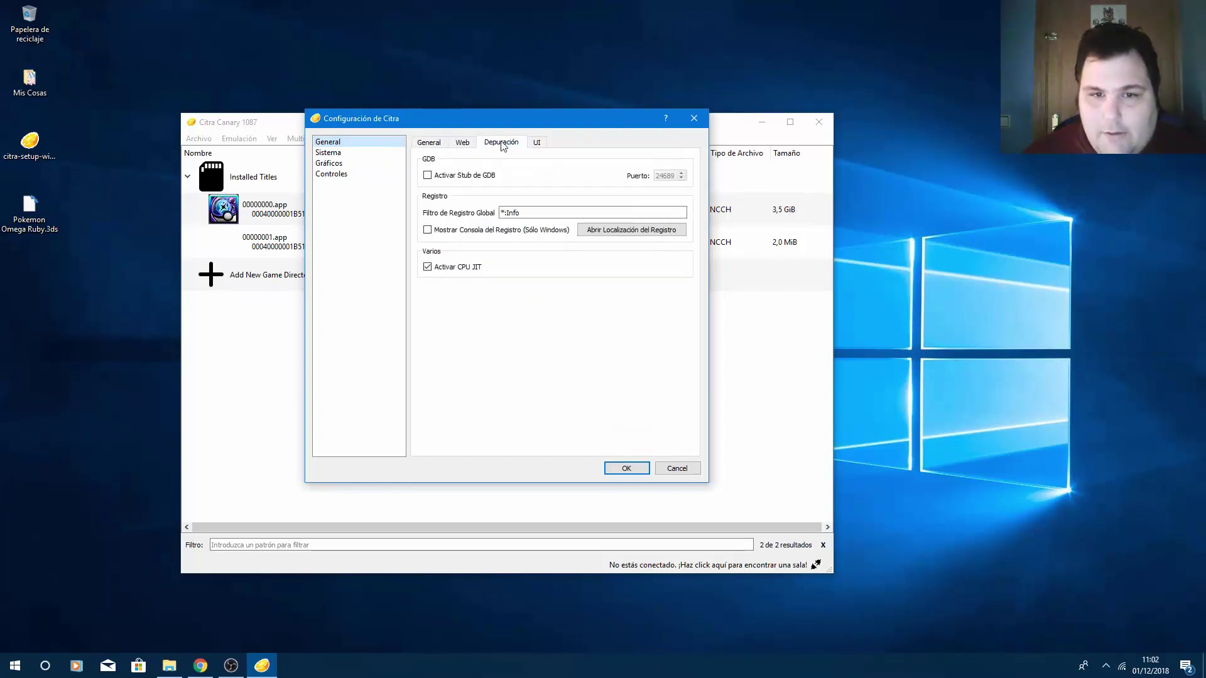
click(535, 143)
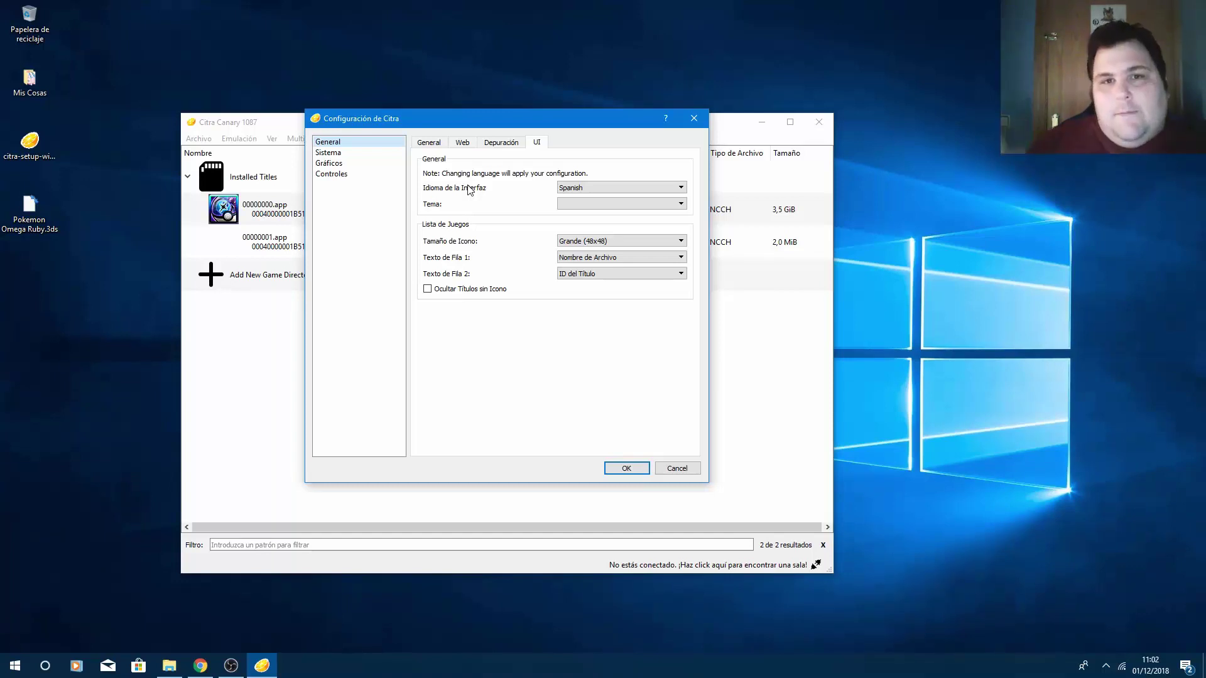
click(433, 145)
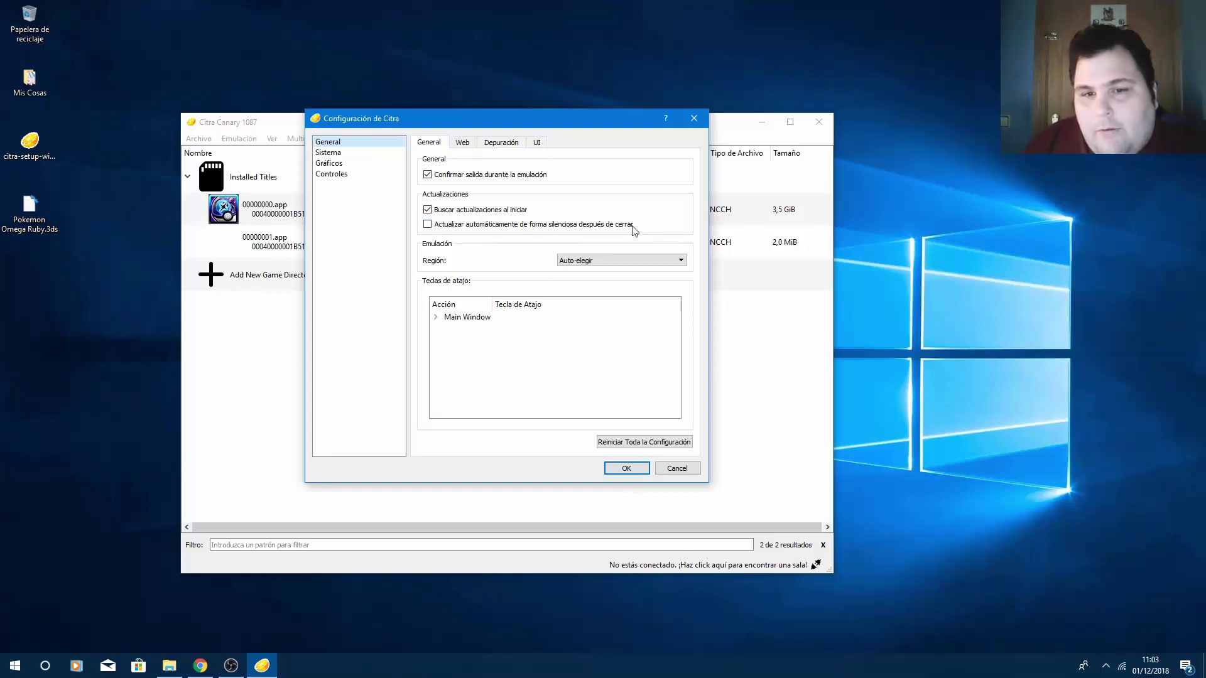
click(465, 144)
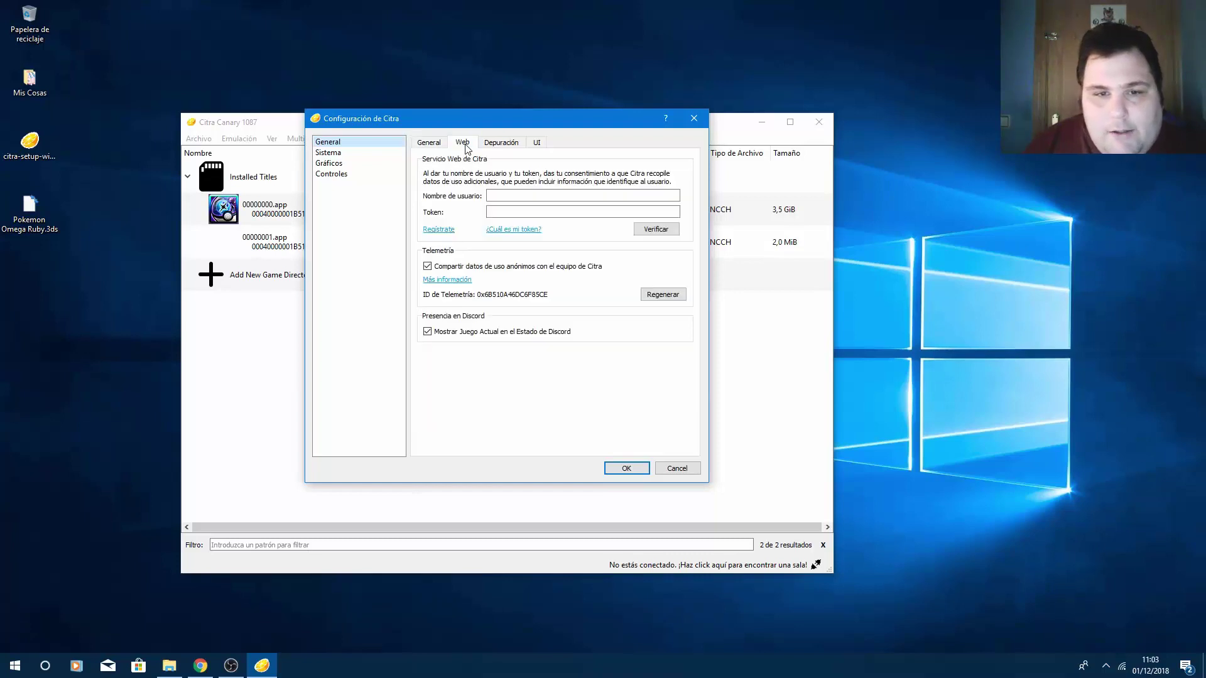
- Review the Sistema console settings, highlighting the console's user name, and close the configuration
click(333, 153)
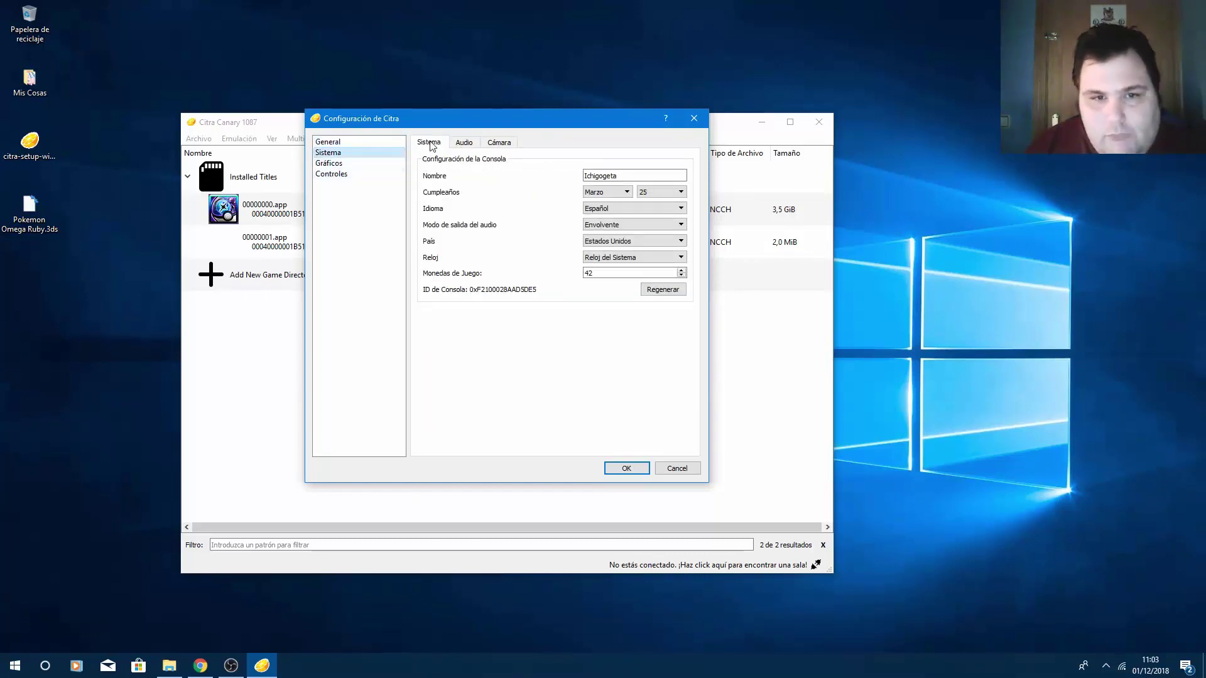
double_click(600, 175)
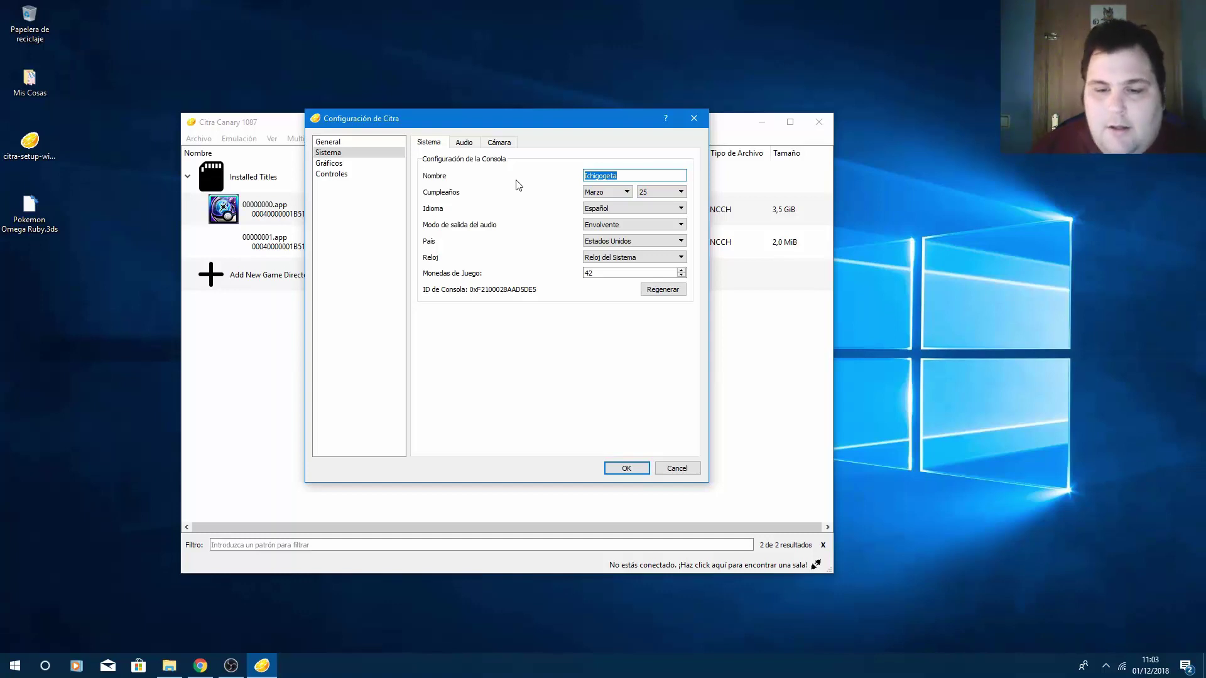
click(684, 119)
- Browse the public multiplayer rooms, filter them by "poke" and join the Asia, Japan room
click(811, 567)
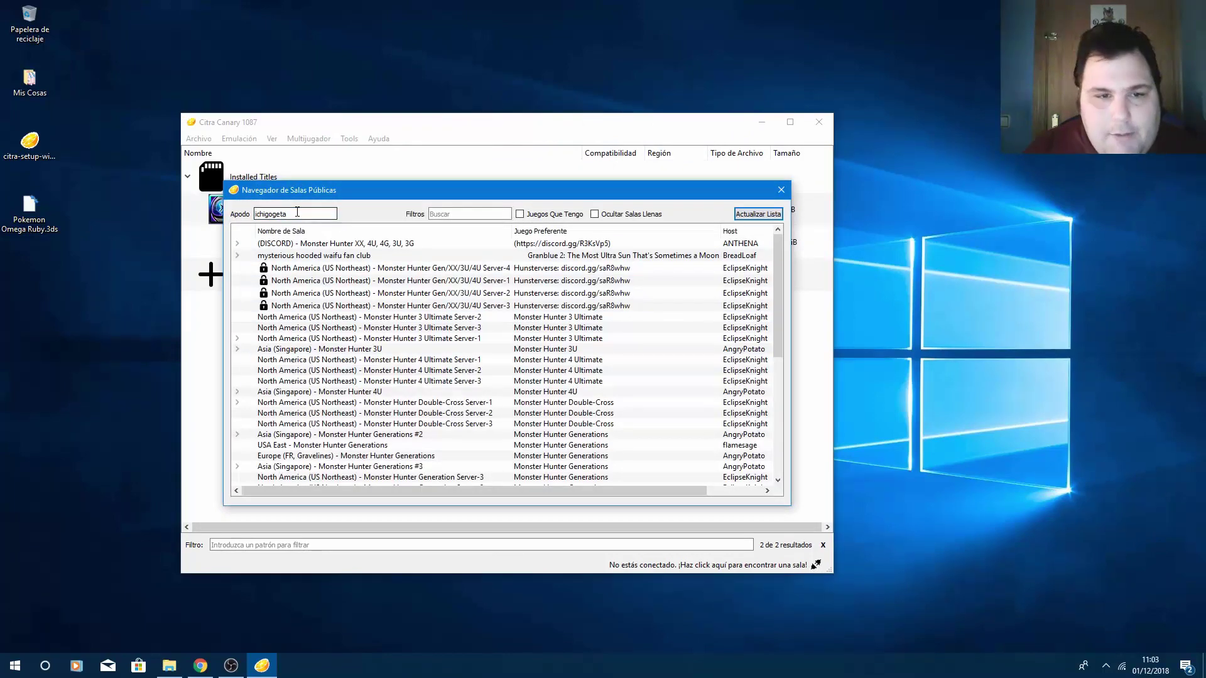
drag(298, 212, 253, 214)
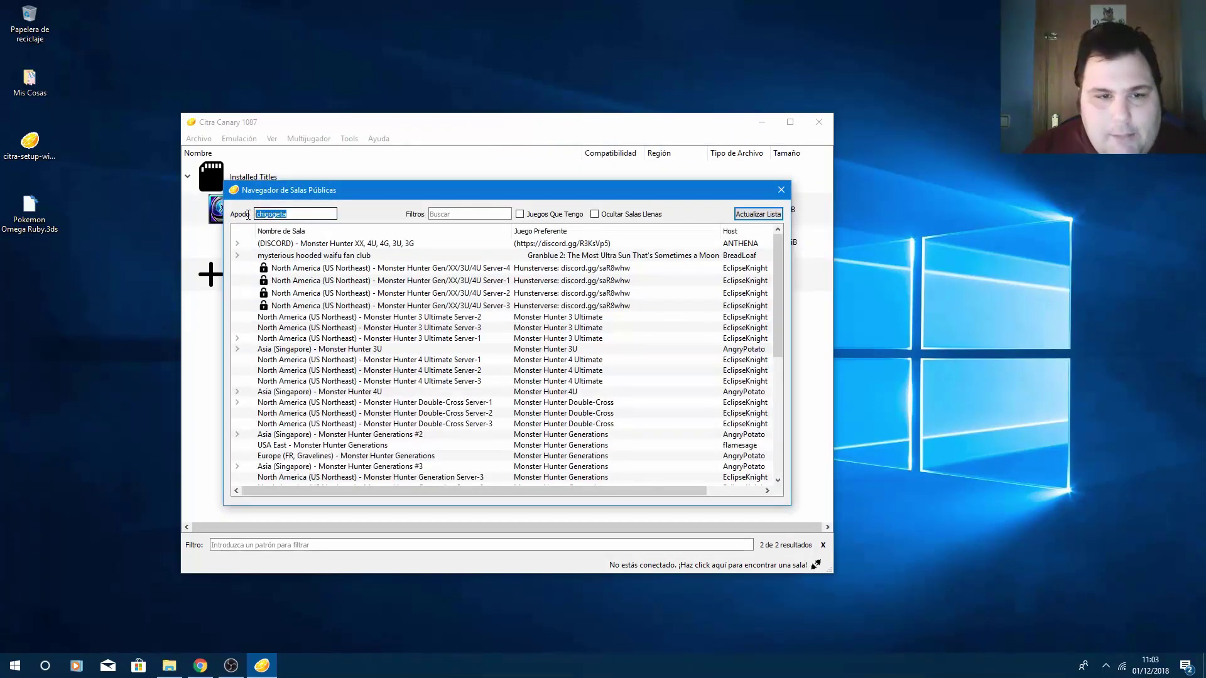
click(463, 214)
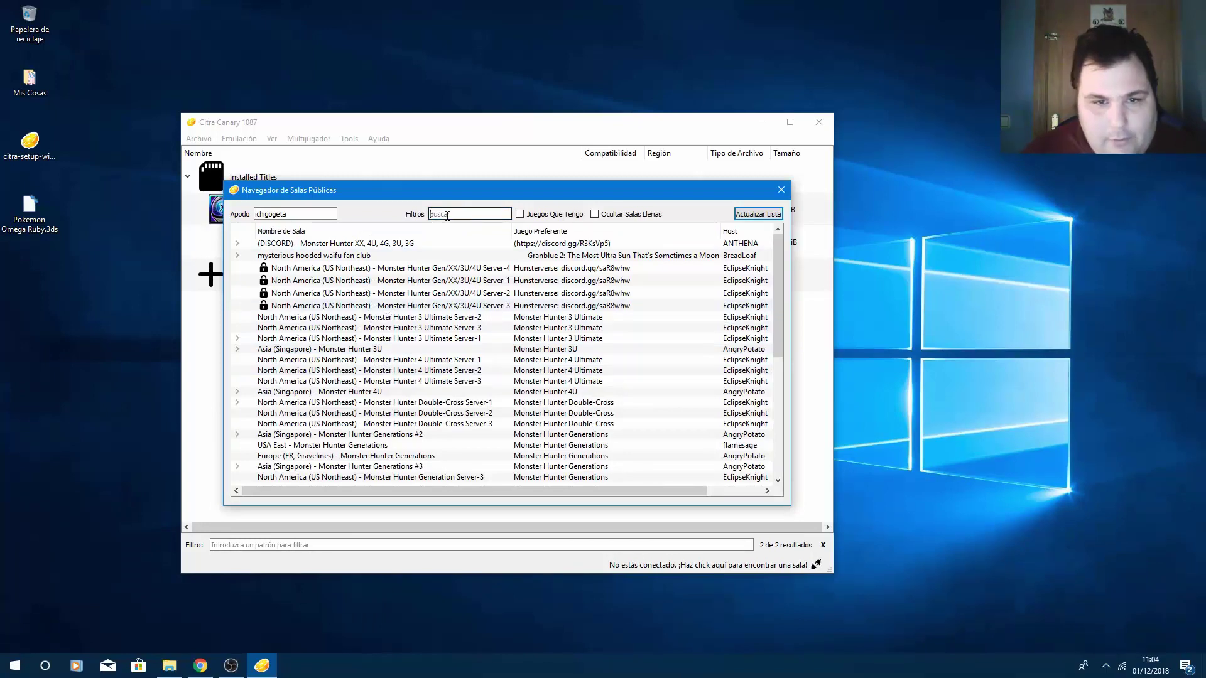
text(poke)
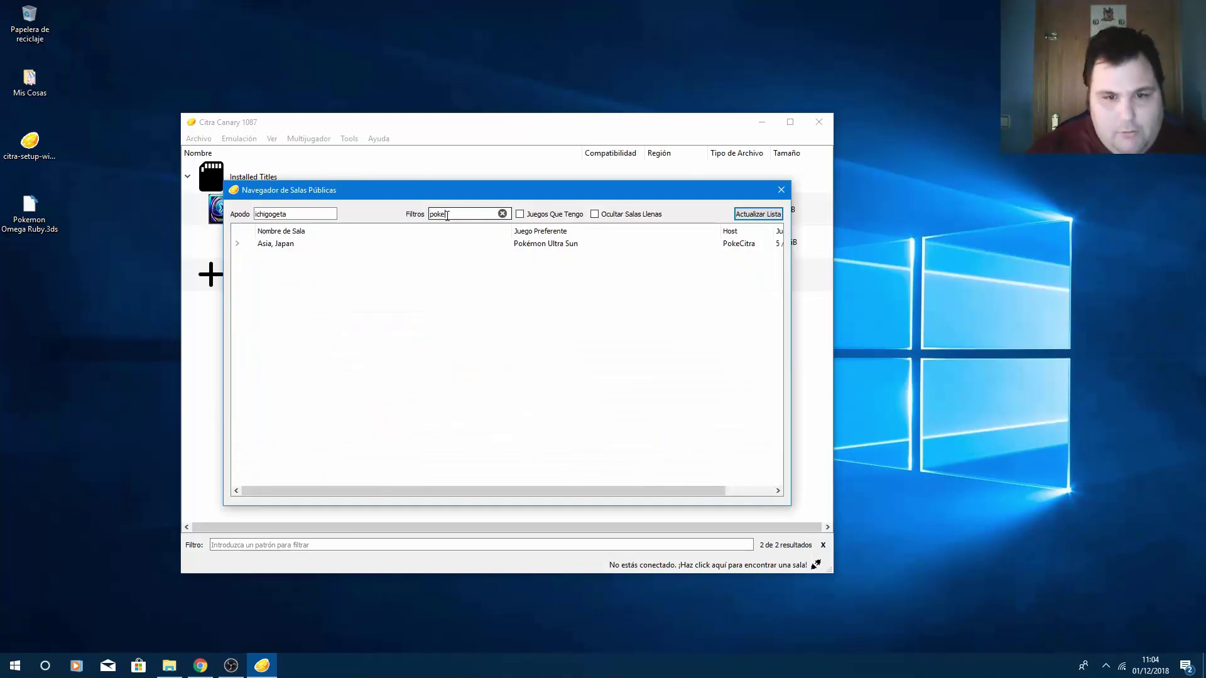
double_click(292, 246)
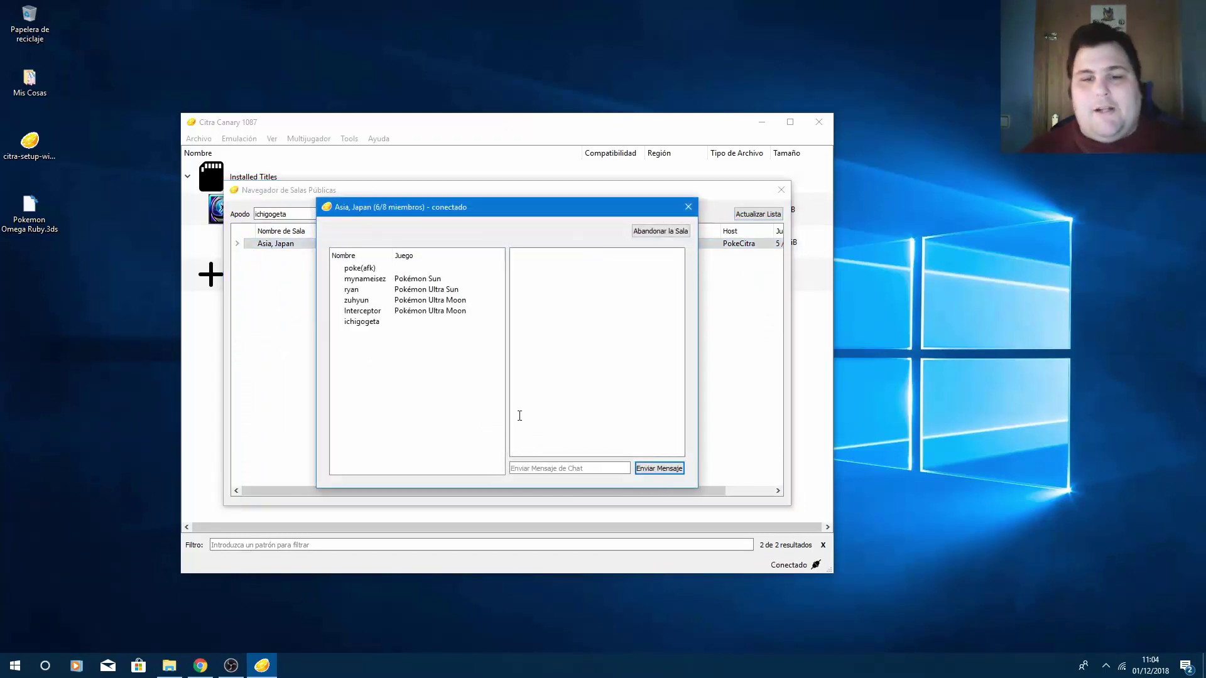
- Close the Asia, Japan room's chat window and the public room browser
click(524, 469)
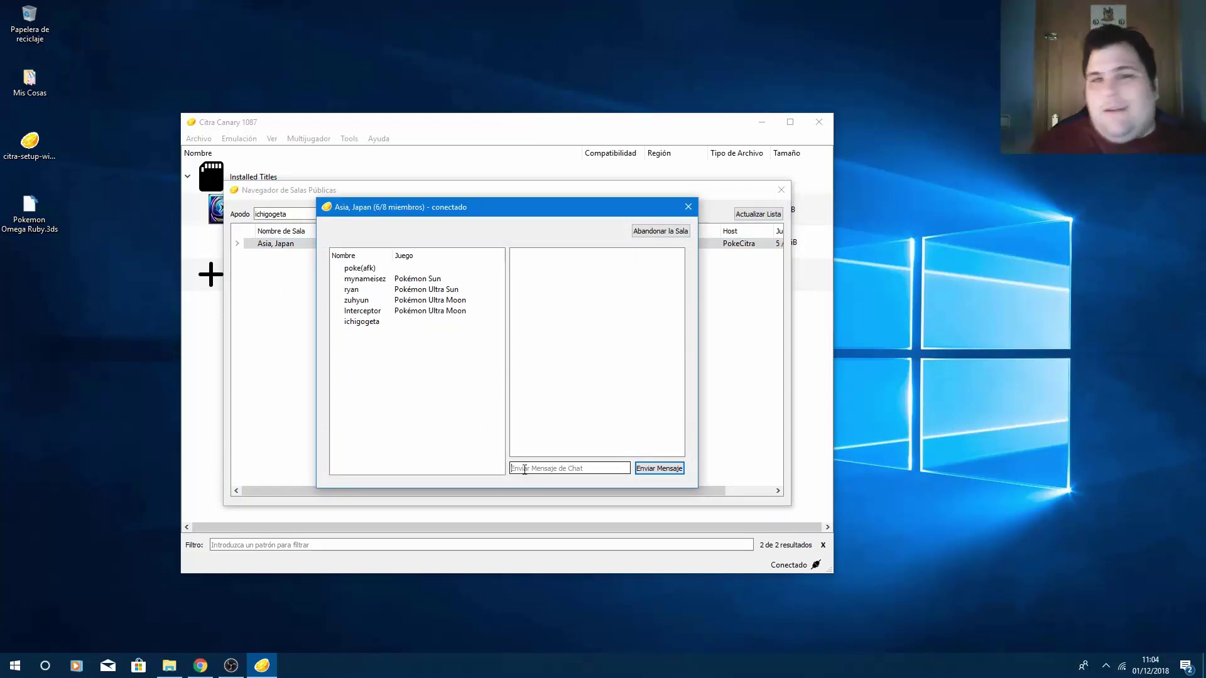
click(681, 230)
click(780, 190)
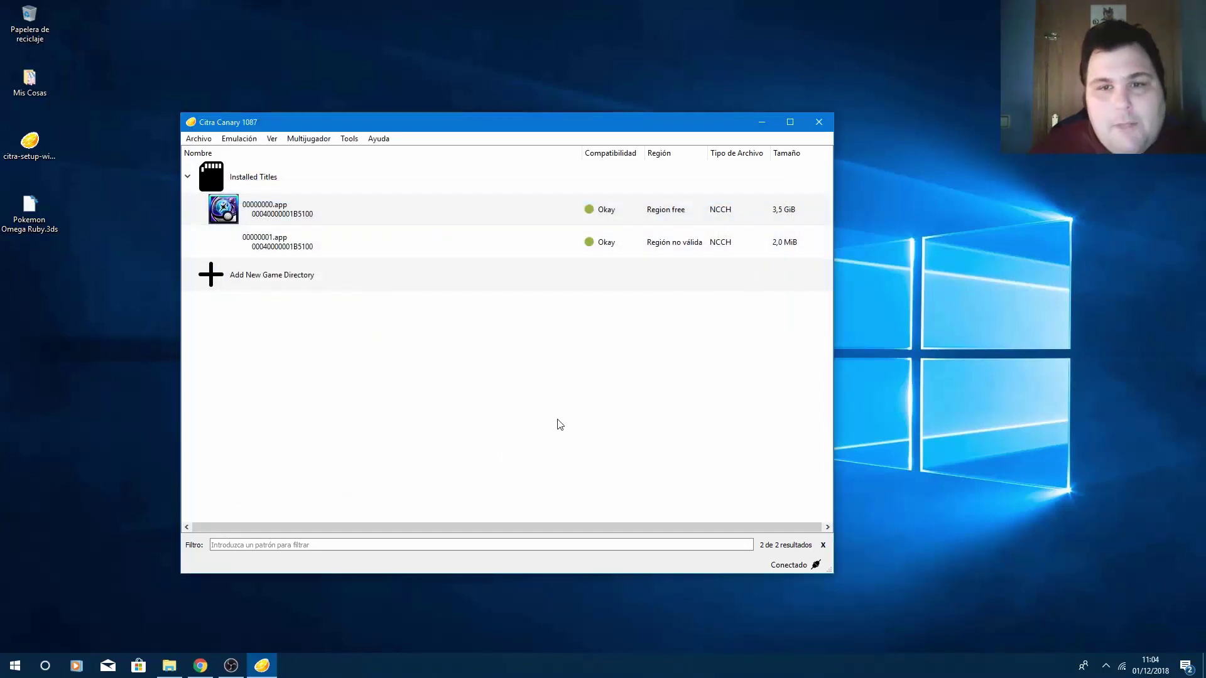
- Reopen the emulator's configuration and highlight the user name in the Sistema console settings
click(239, 138)
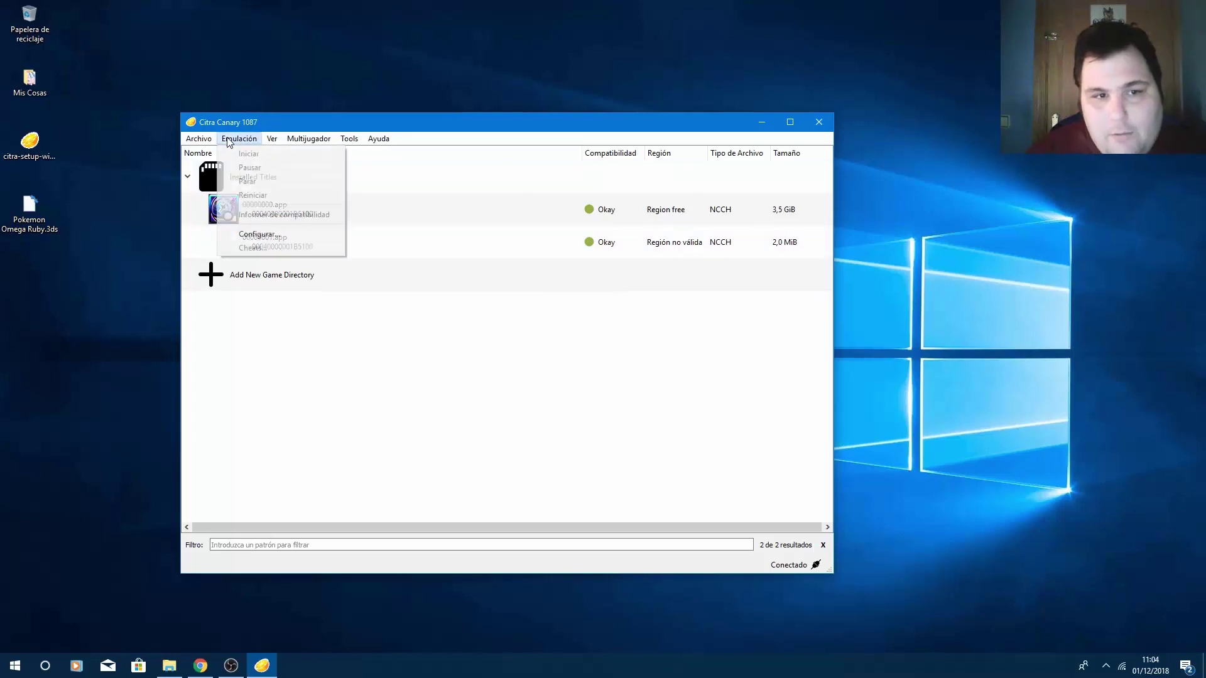
click(240, 237)
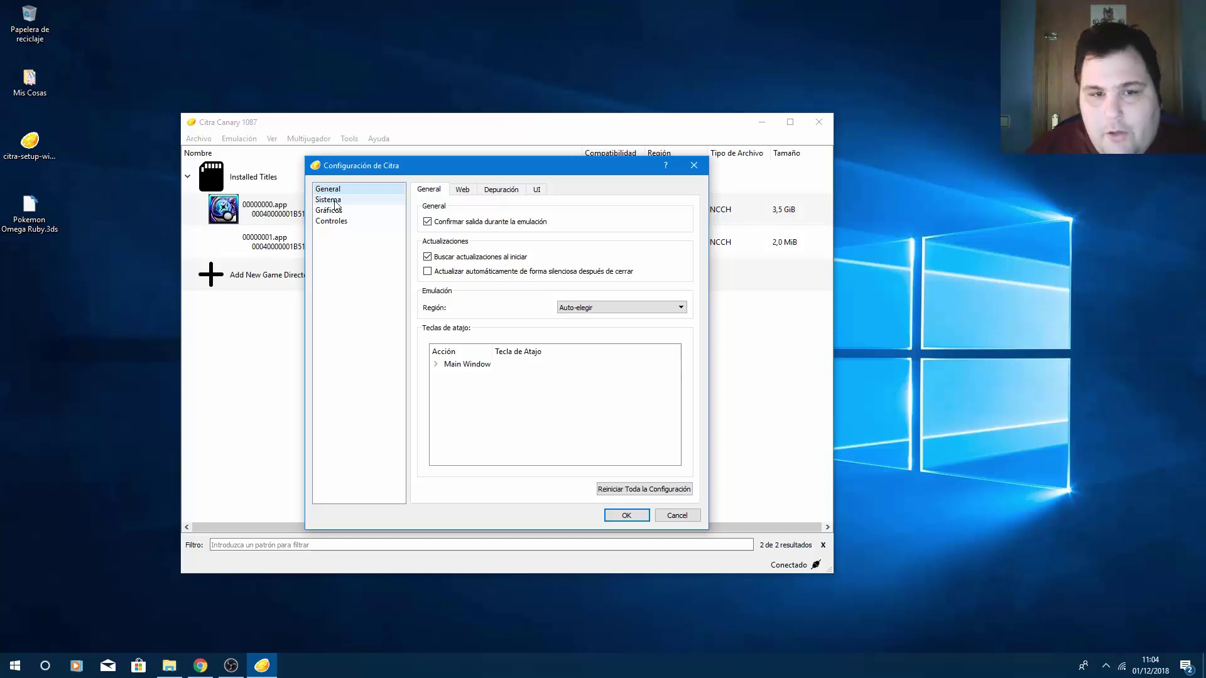
click(329, 200)
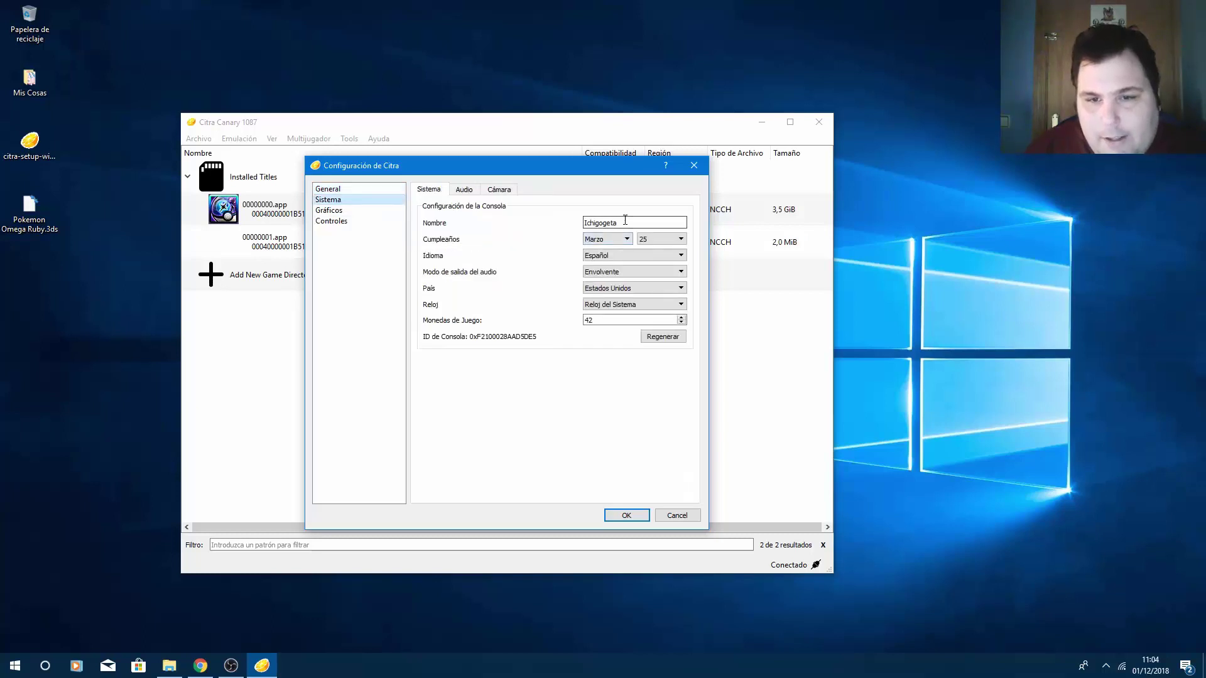
drag(625, 220, 584, 223)
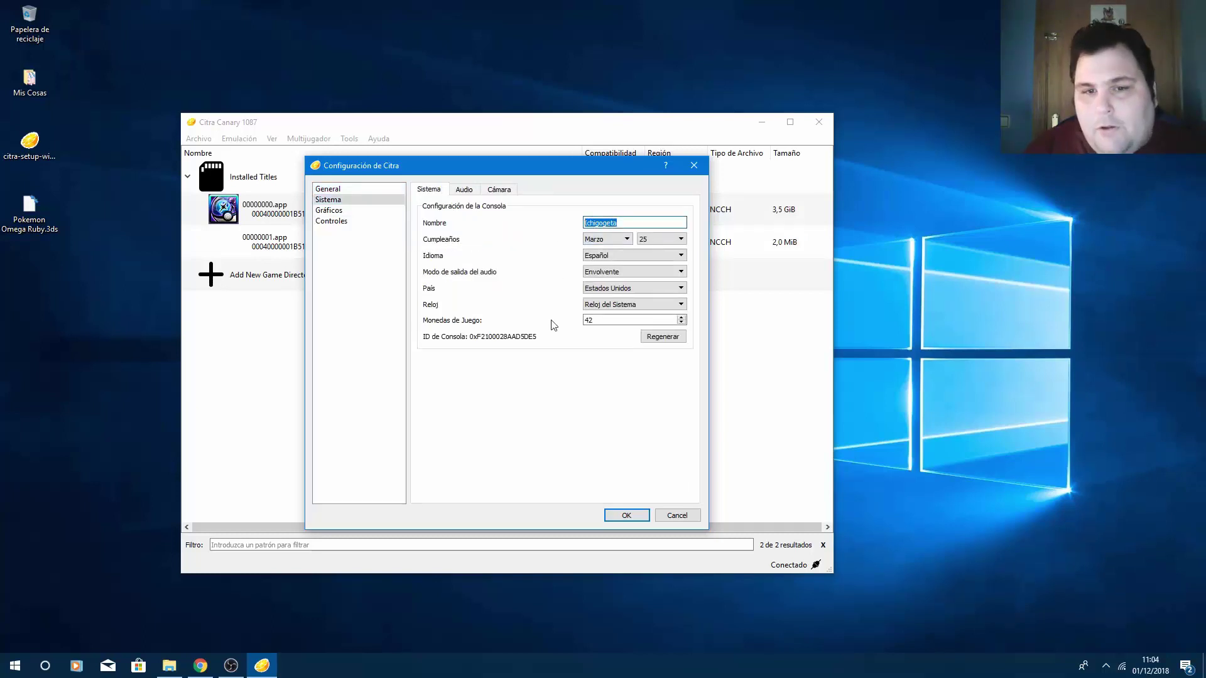
click(611, 224)
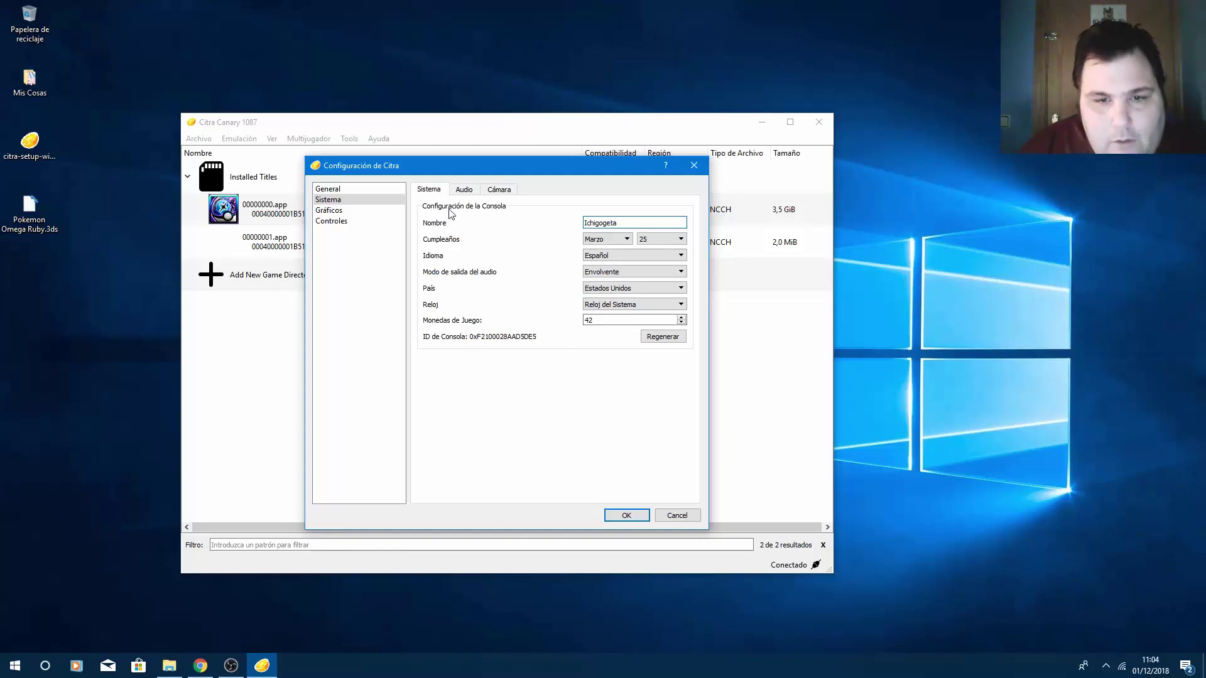
- Review the Sistema audio settings, covering the output engine choices, the audio device choices and the volume
click(463, 189)
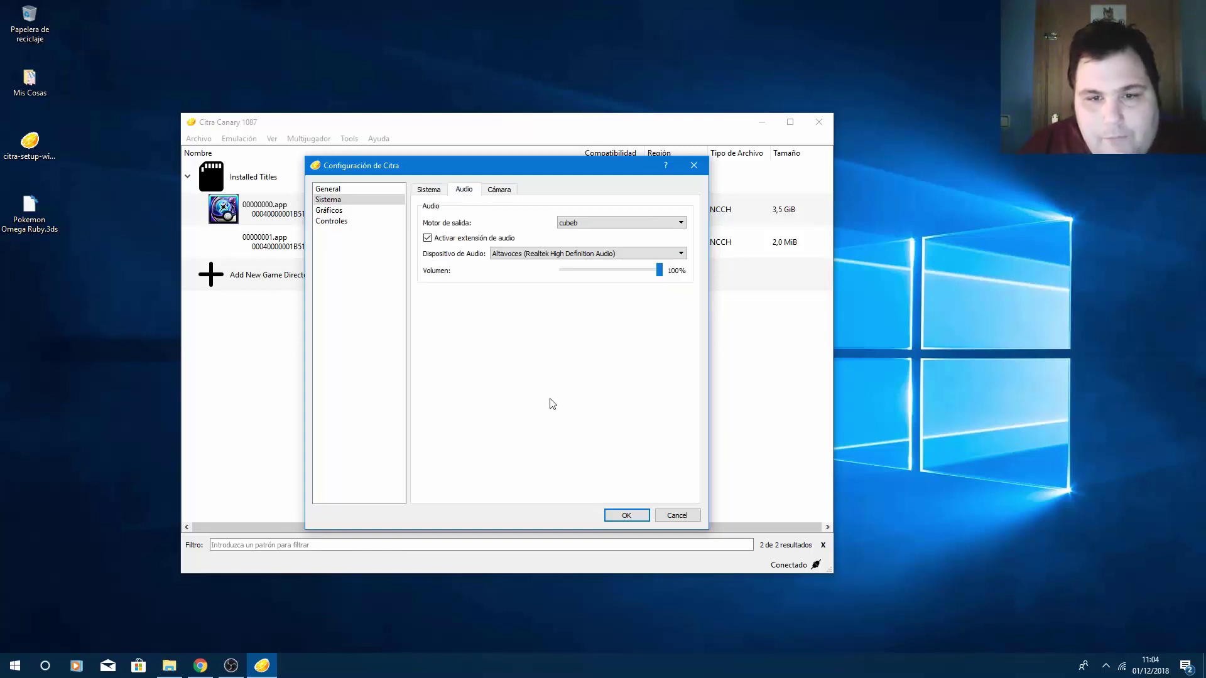
click(603, 229)
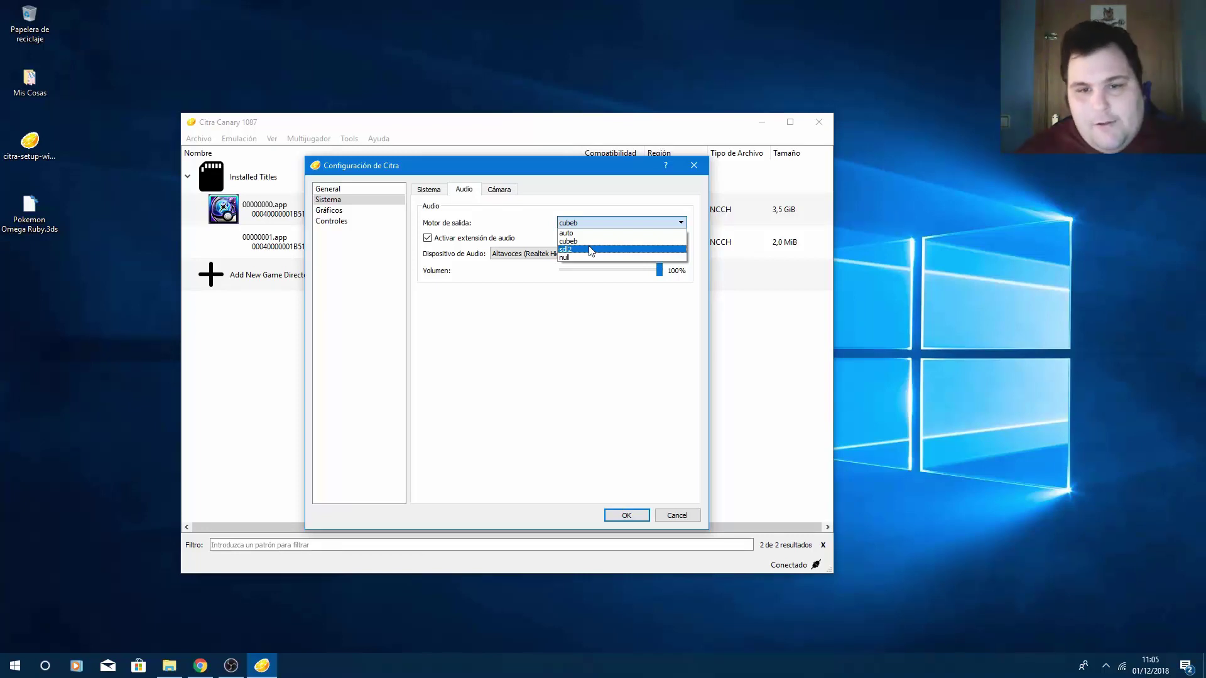
click(593, 221)
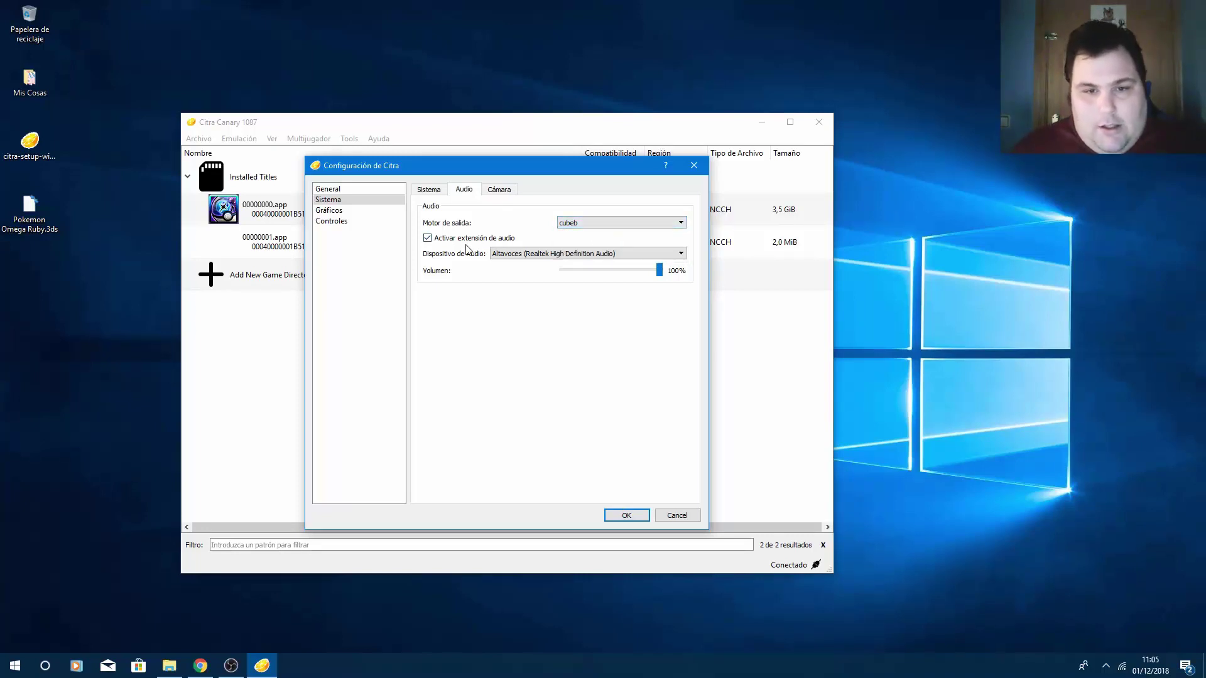
click(530, 255)
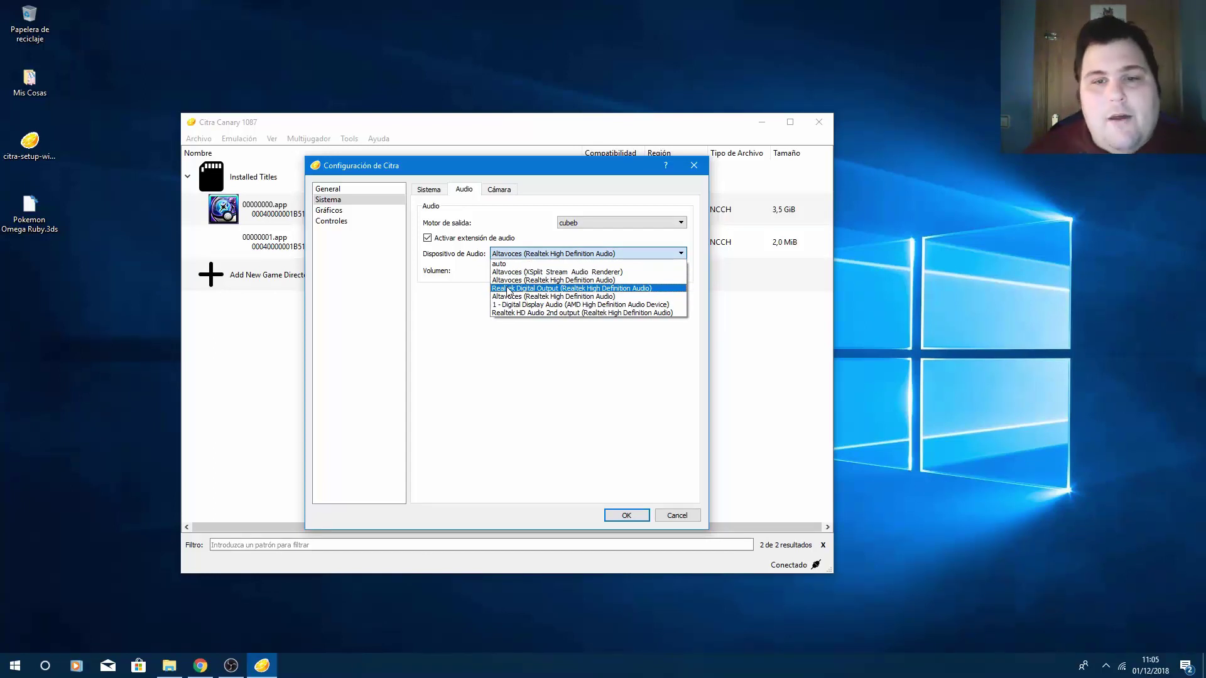
click(523, 258)
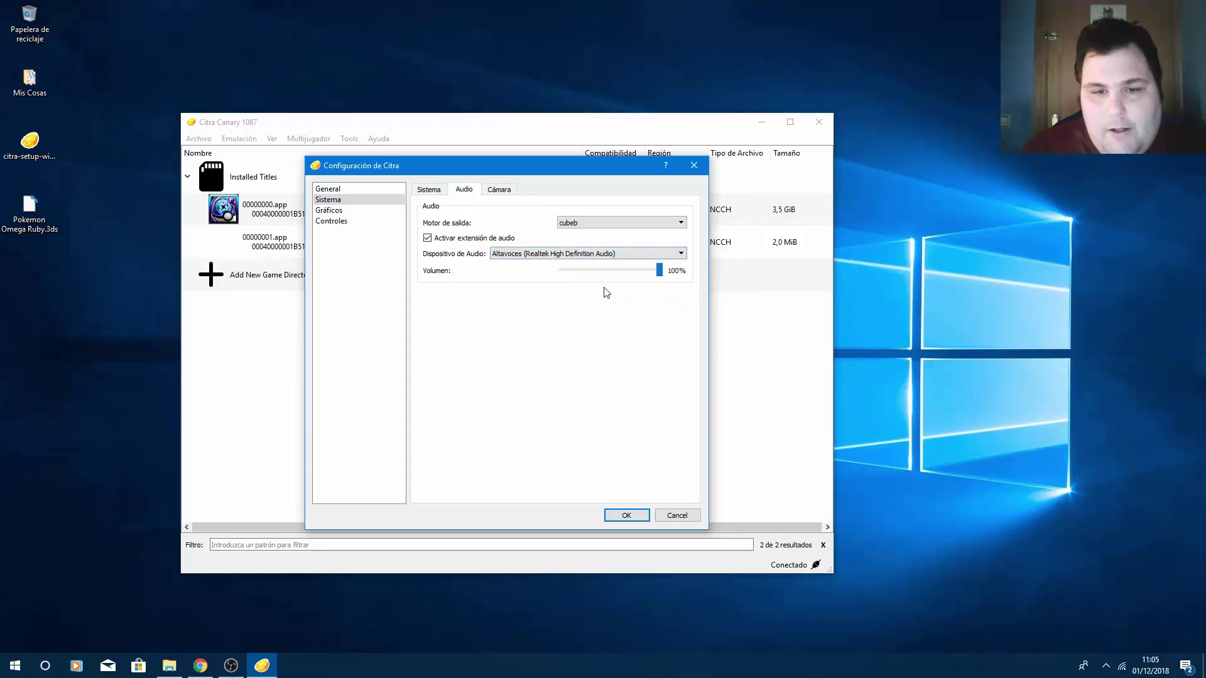
mouse_move(659, 276)
mouse_down()
mouse_move(585, 284)
mouse_move(677, 278)
mouse_up()
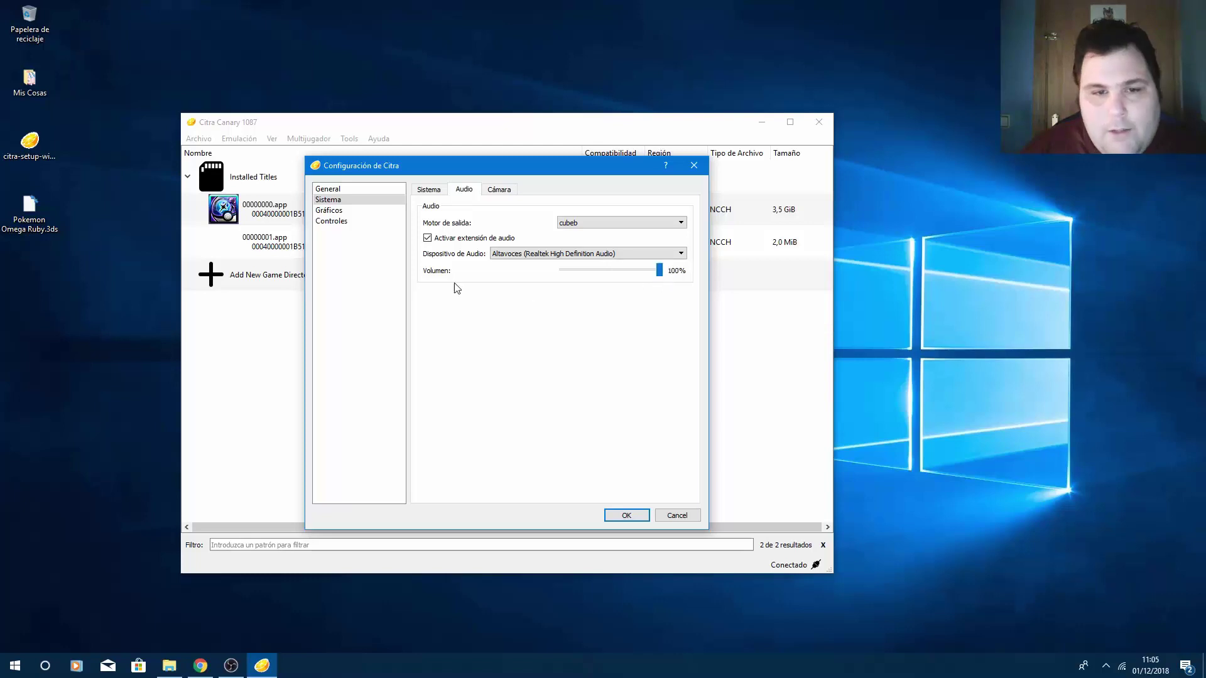
- Review the camera settings for camera, image source, device and rotation, display the camera preview, and return to the console settings
click(498, 190)
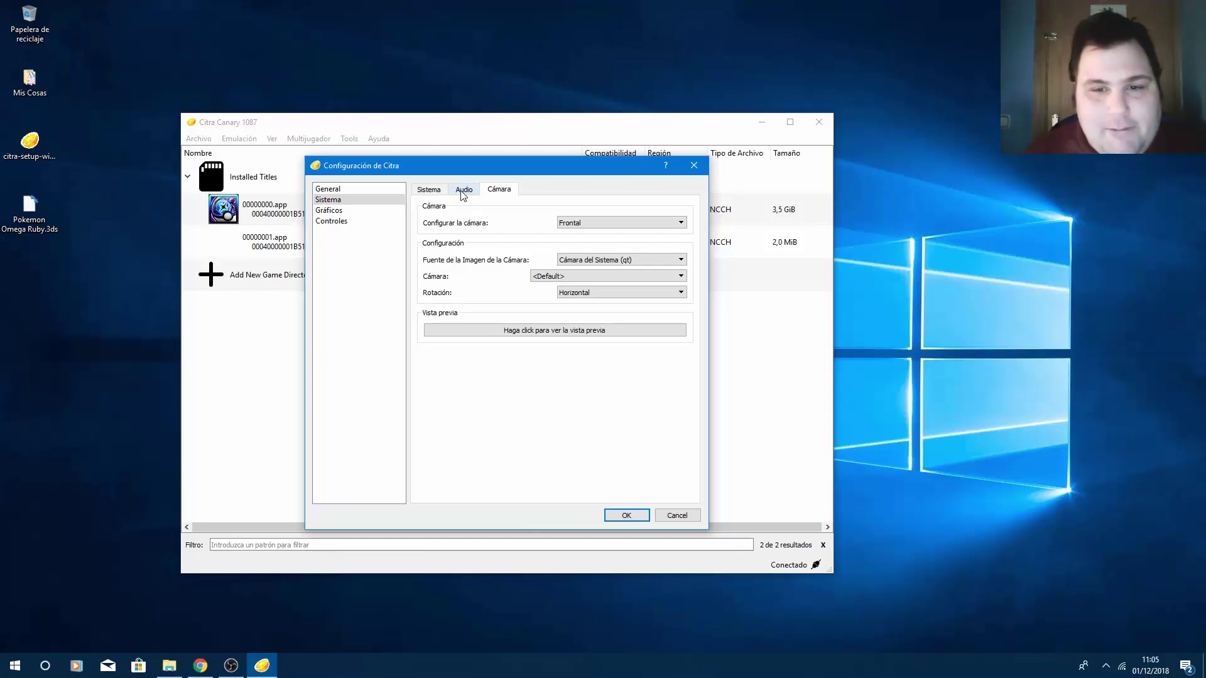
click(572, 223)
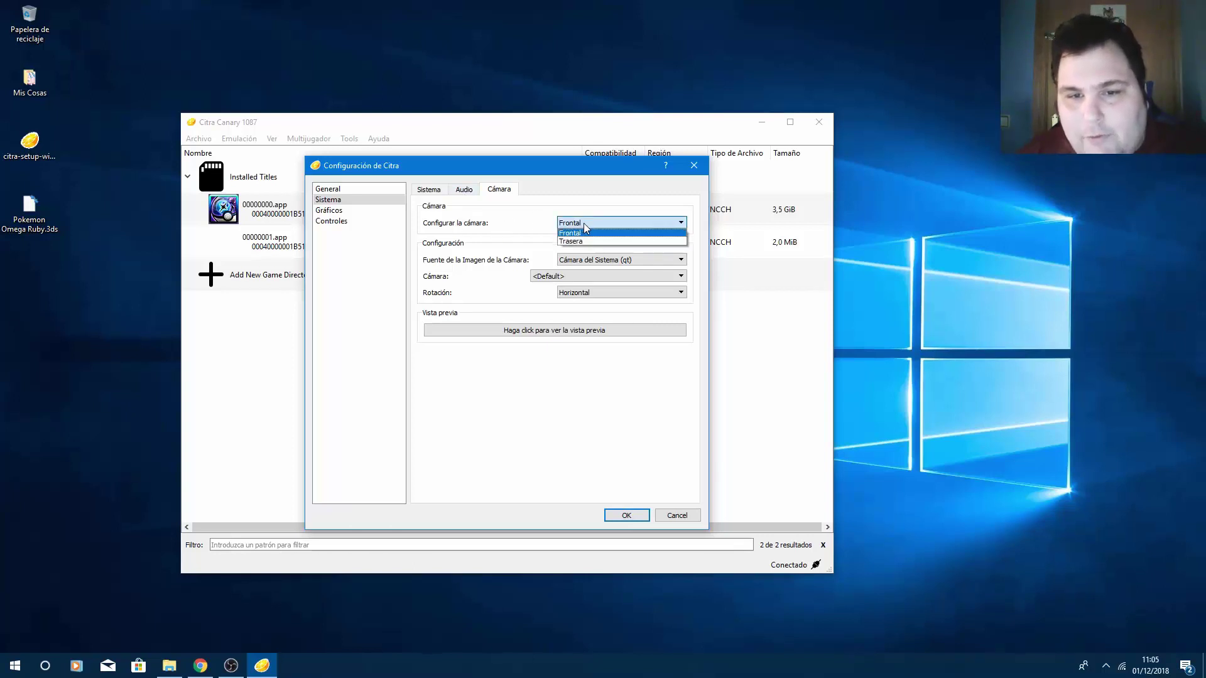
click(583, 224)
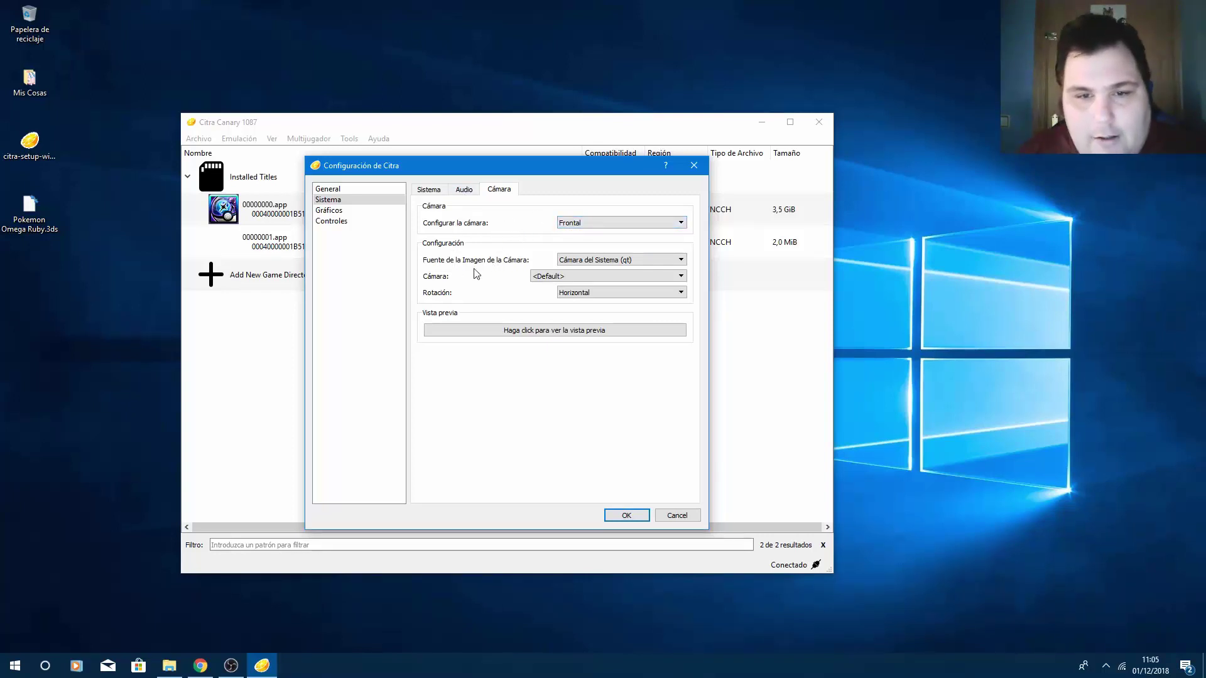
click(582, 261)
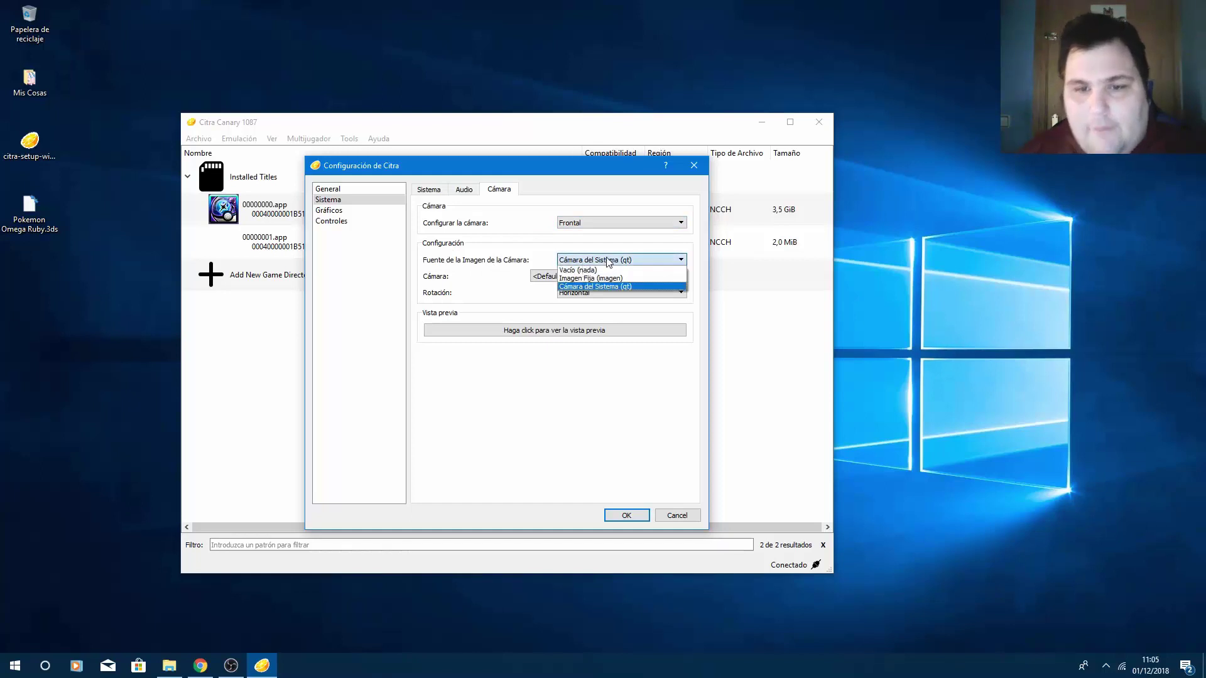
click(608, 262)
click(544, 277)
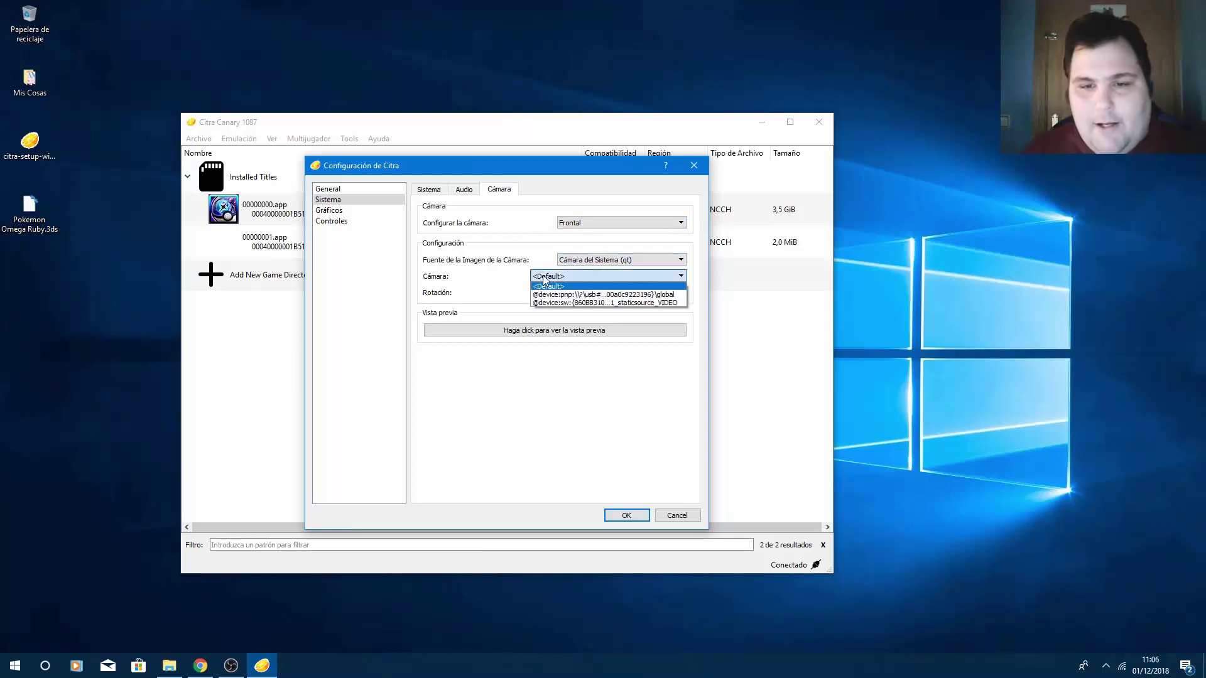
click(544, 279)
click(581, 296)
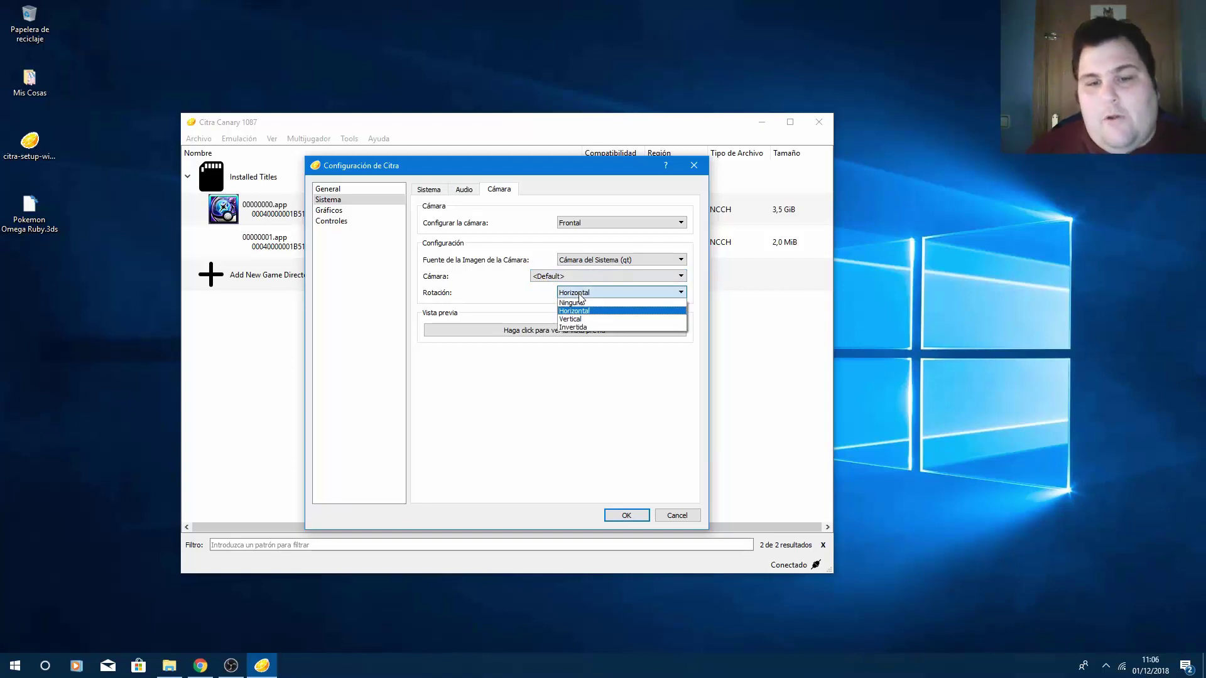
click(581, 296)
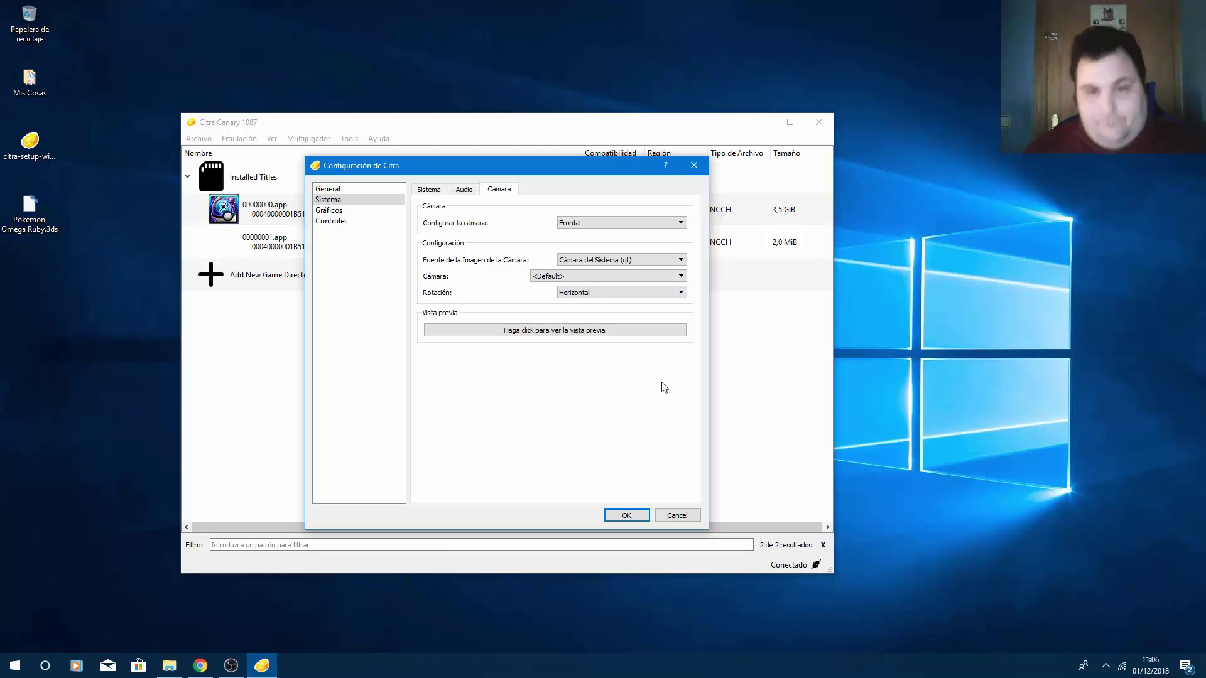
click(542, 331)
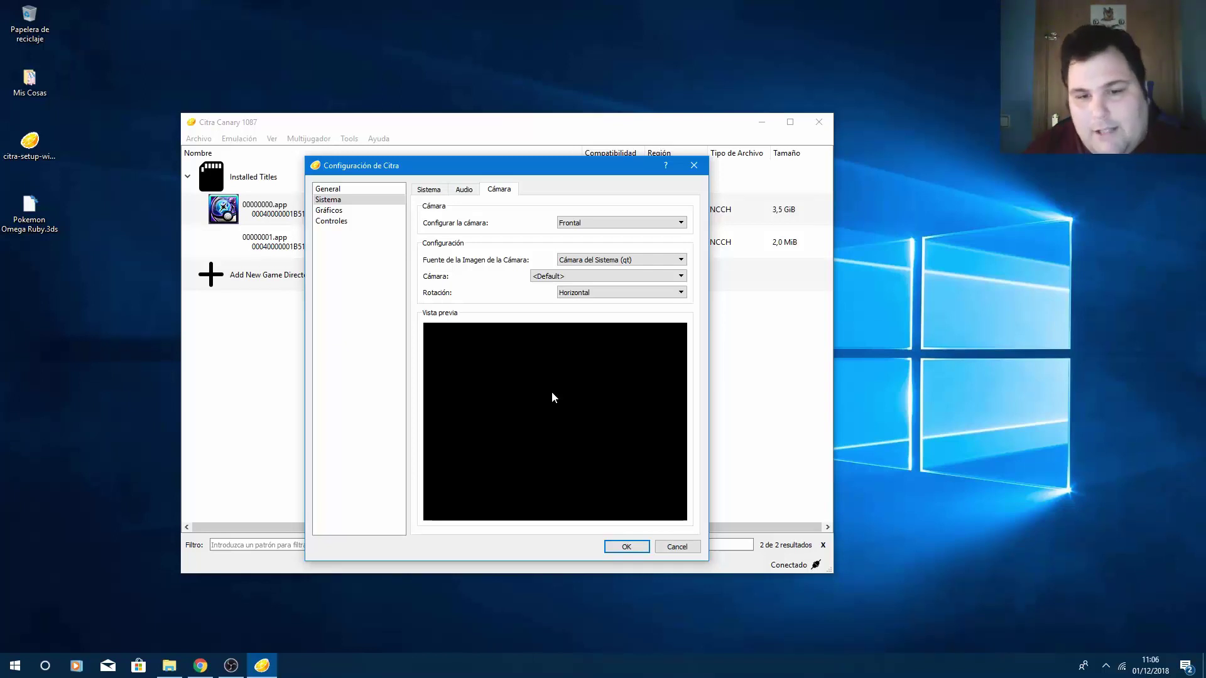
click(434, 191)
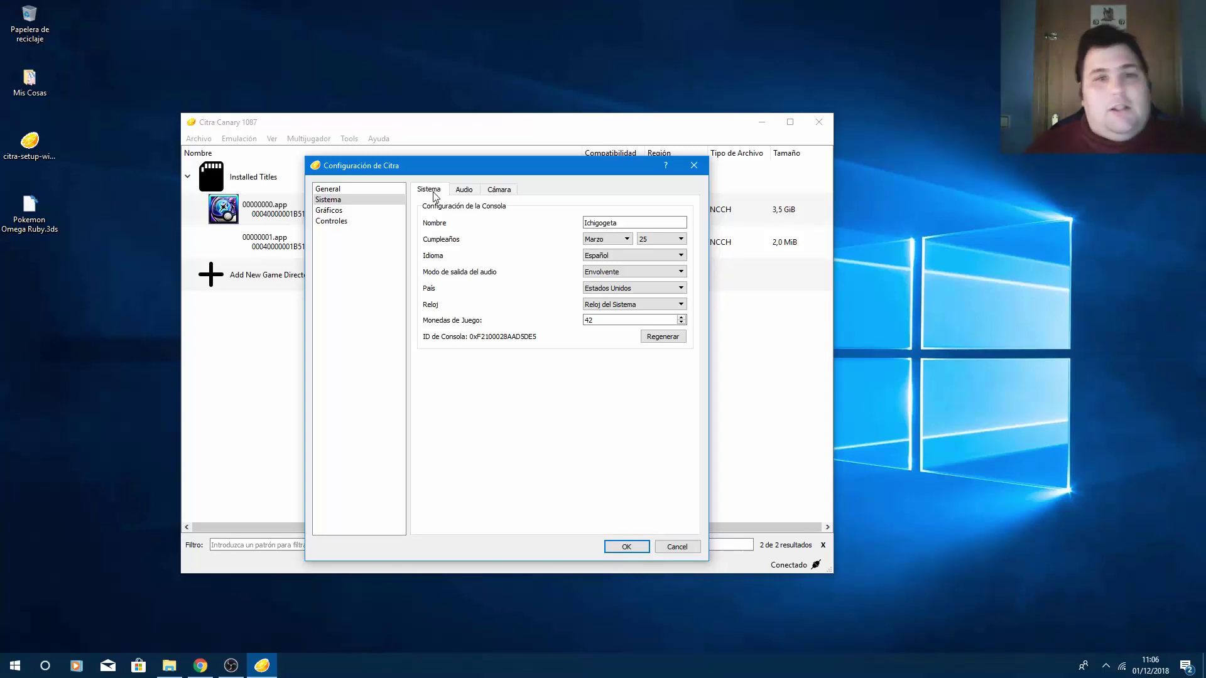
- Examine the speed limit in the Gráficos settings, turning Limitar velocidad off and back on
click(355, 210)
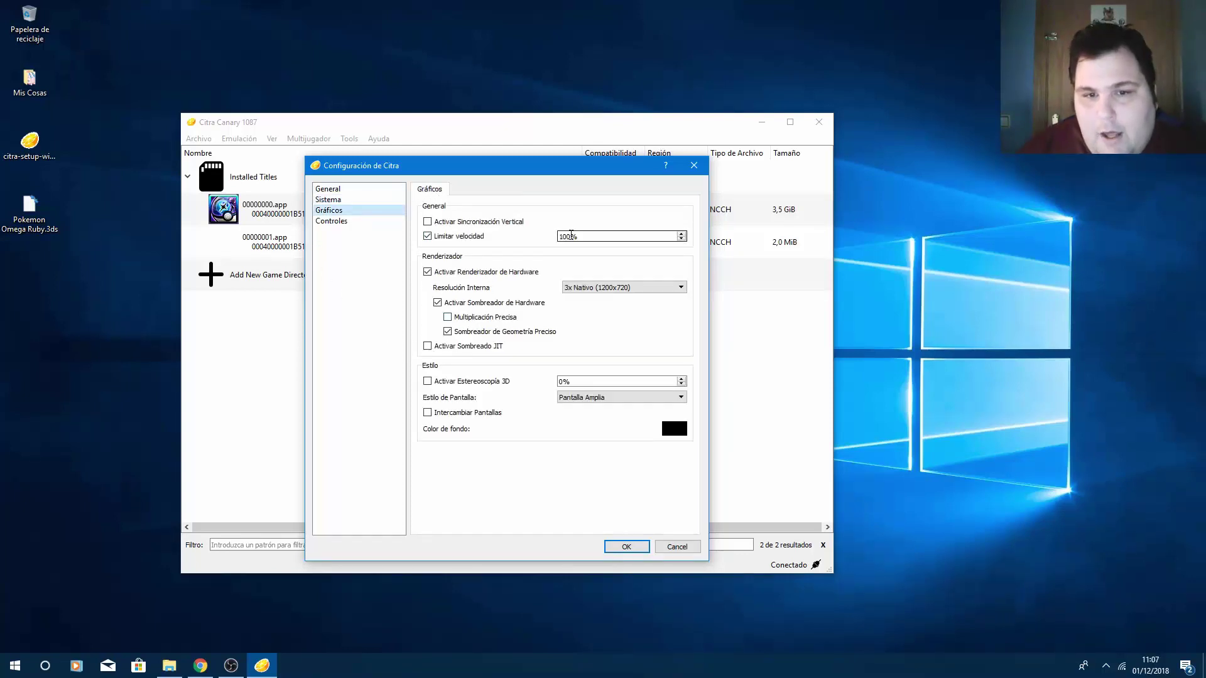
double_click(571, 234)
click(571, 235)
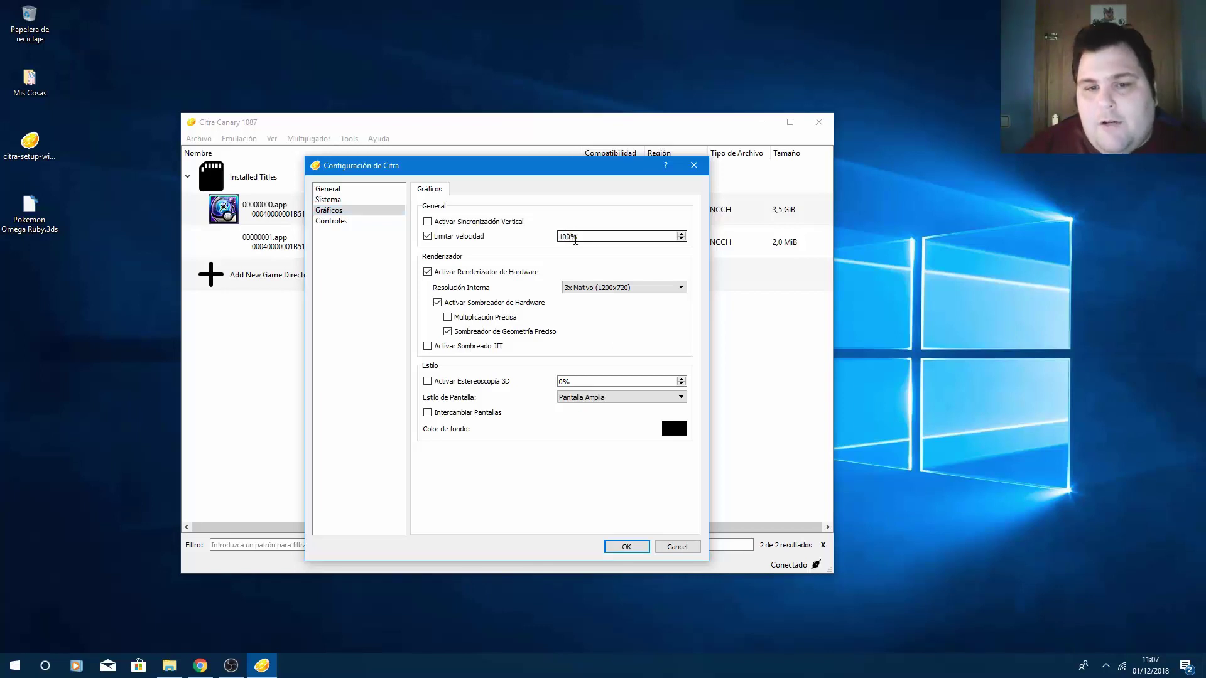
click(450, 237)
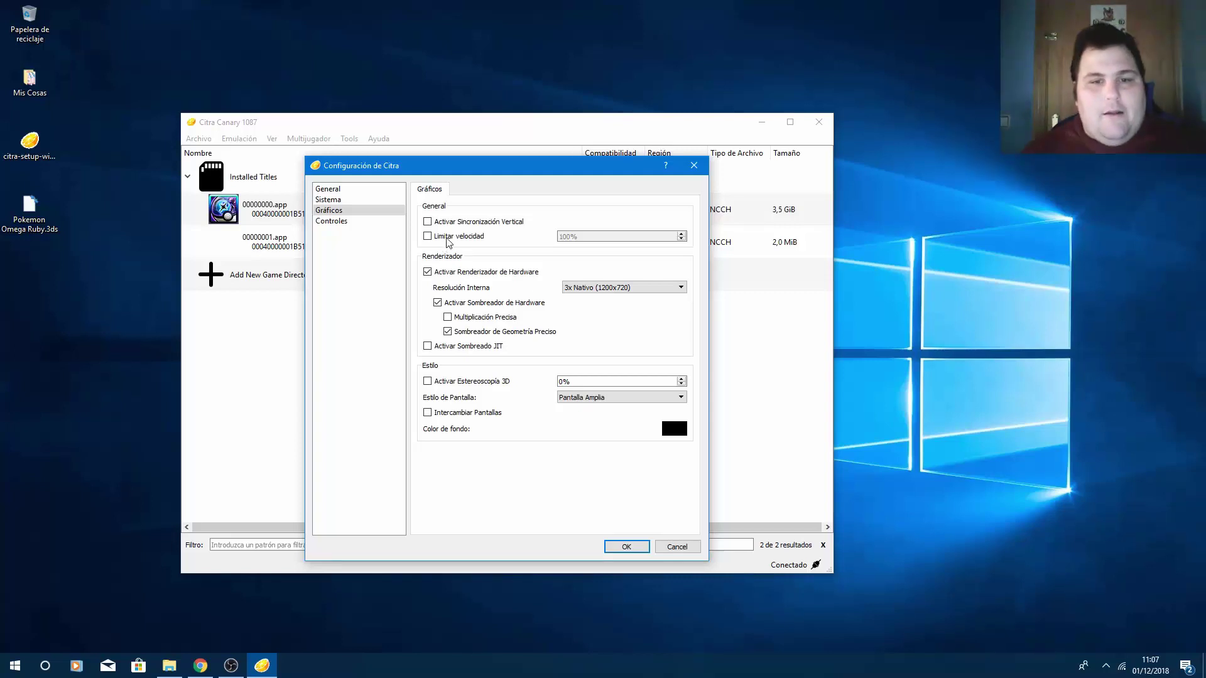
click(448, 238)
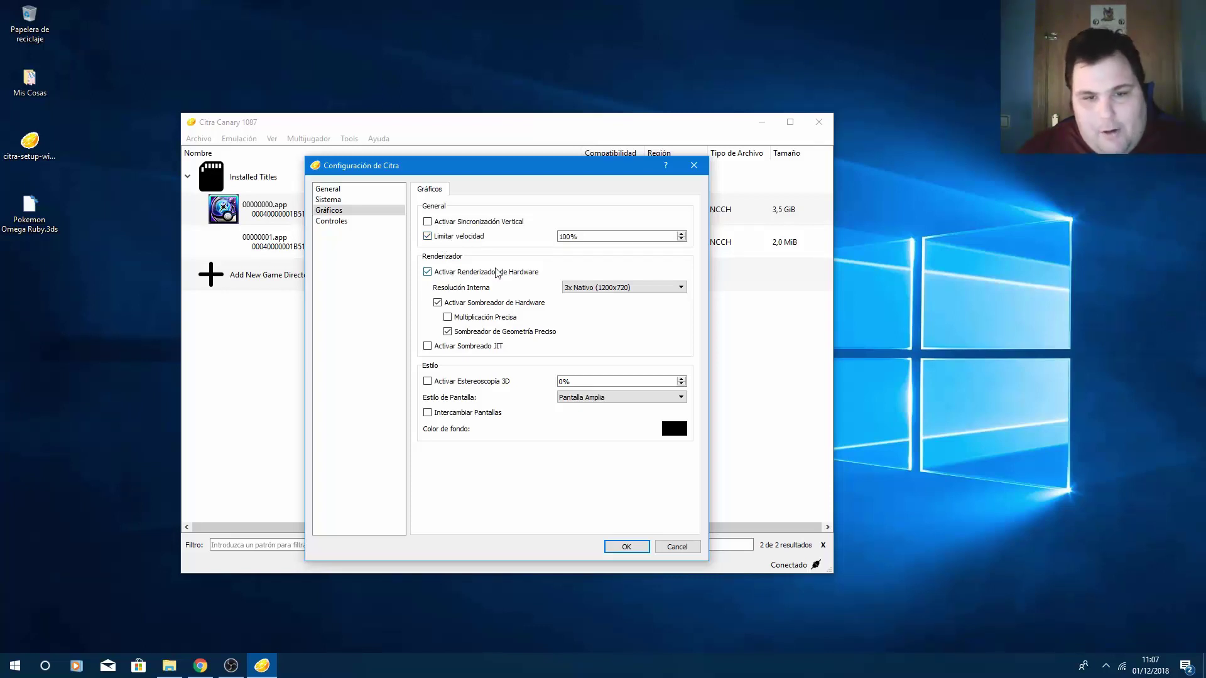
- Examine the internal resolution choices, the hardware shader options and the screen layout choices in the Gráficos settings
click(601, 289)
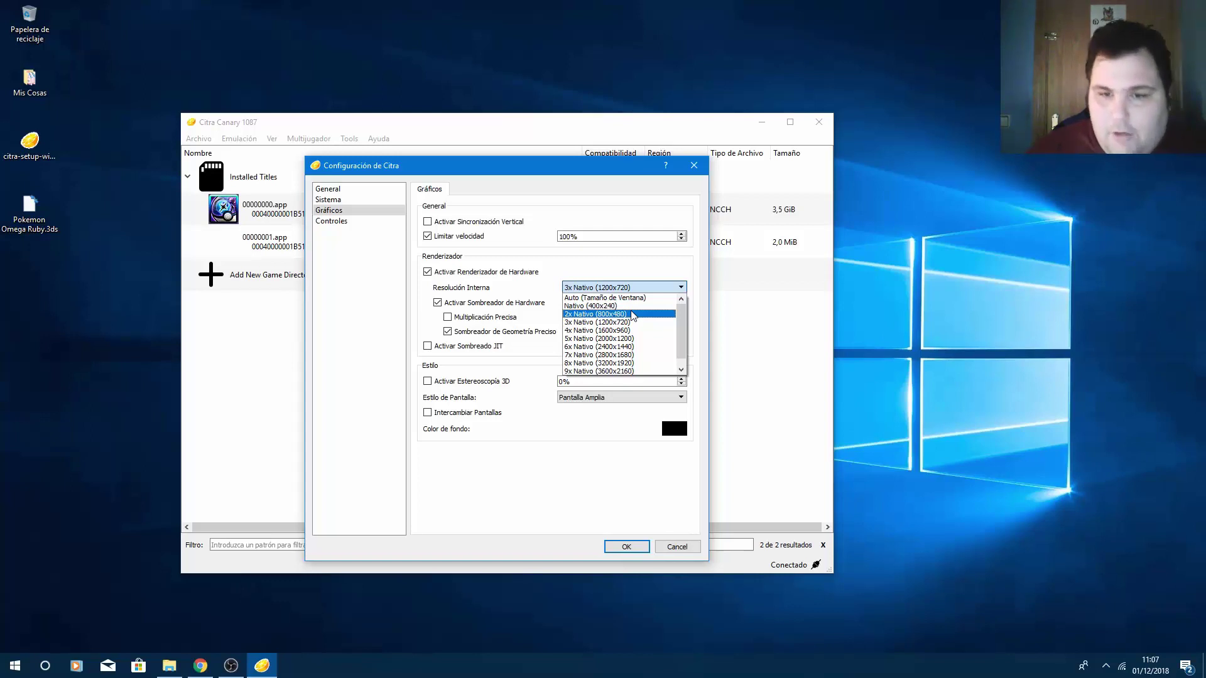
scroll(632, 315, down, 1)
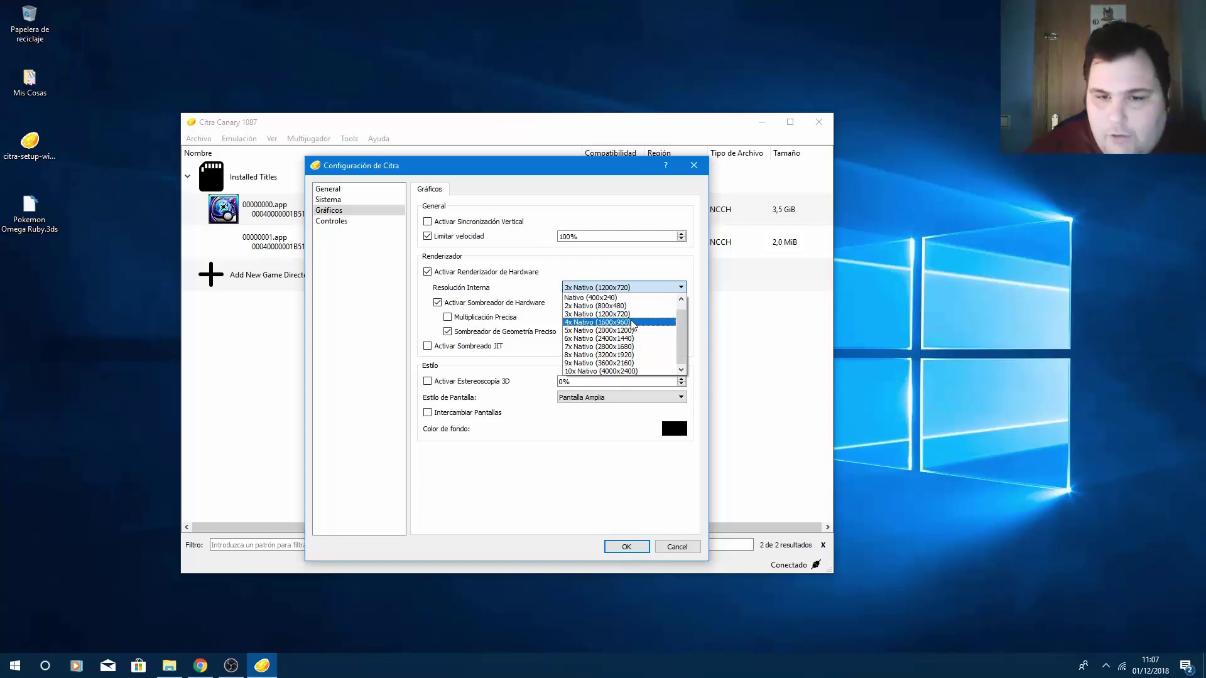
click(634, 289)
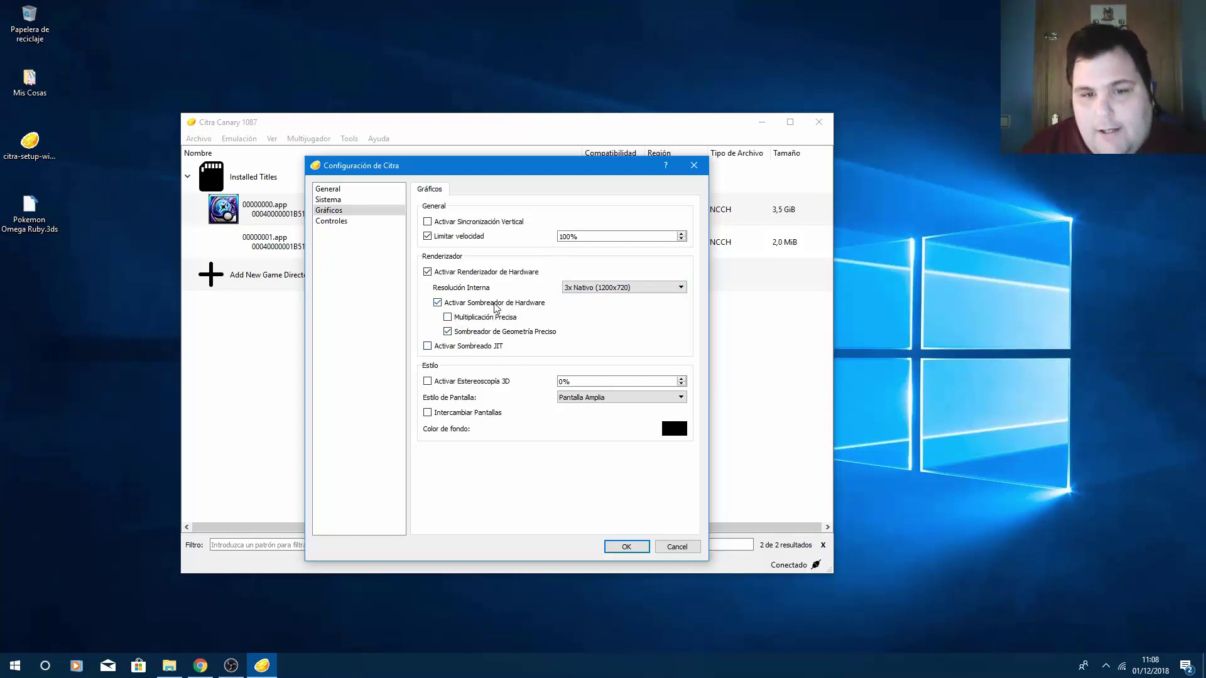
mouse_move(496, 307)
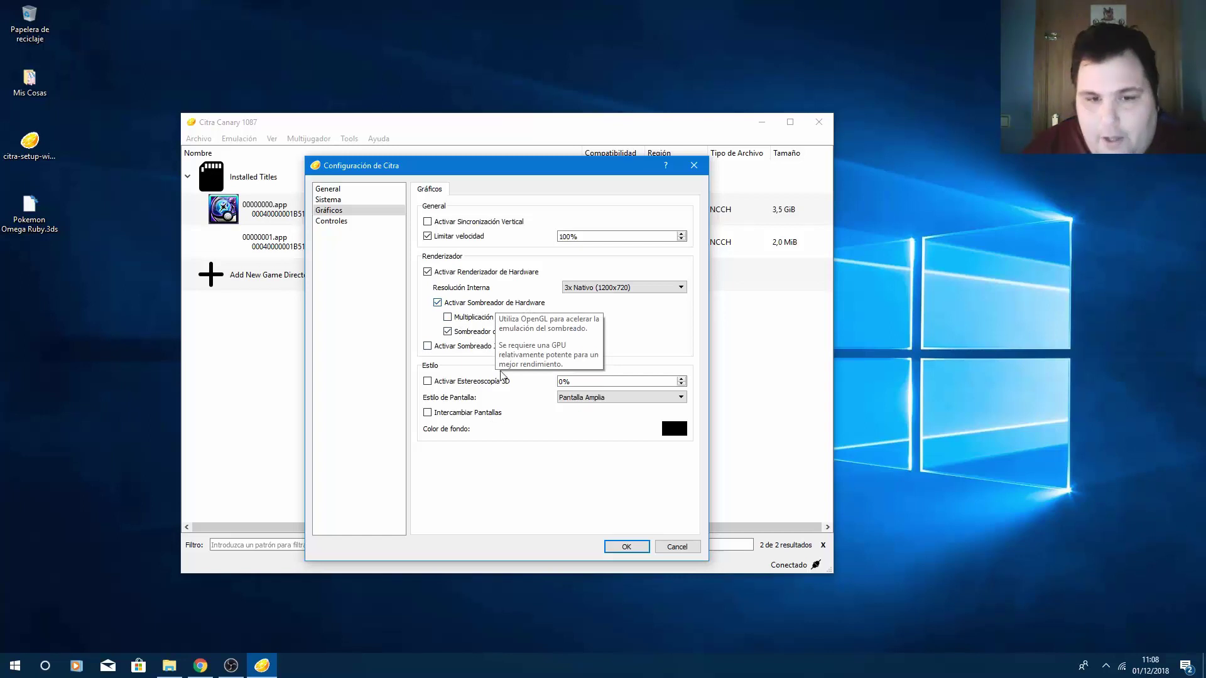
mouse_move(466, 336)
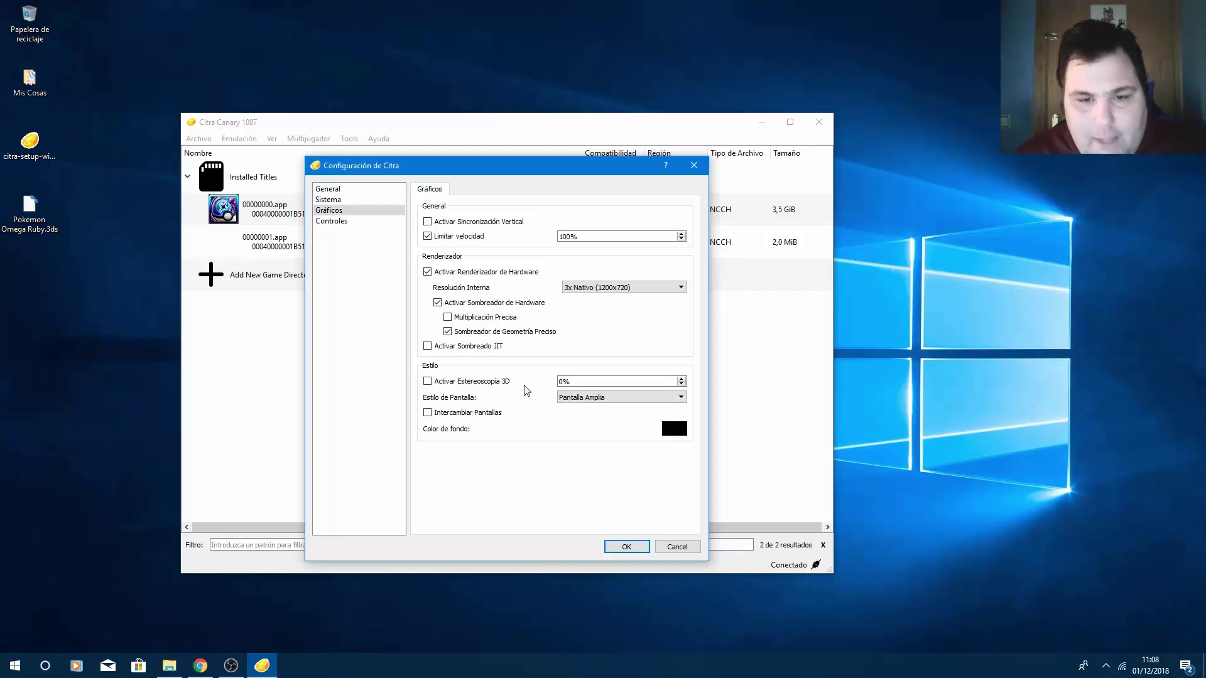
click(588, 398)
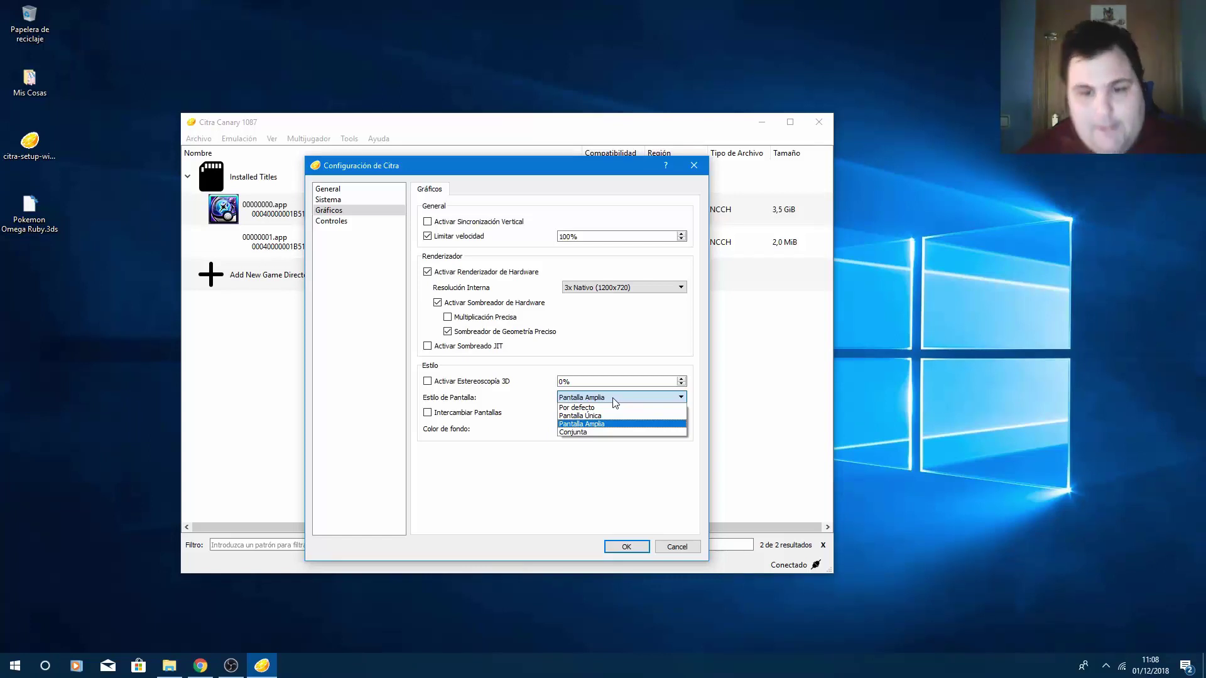
click(614, 399)
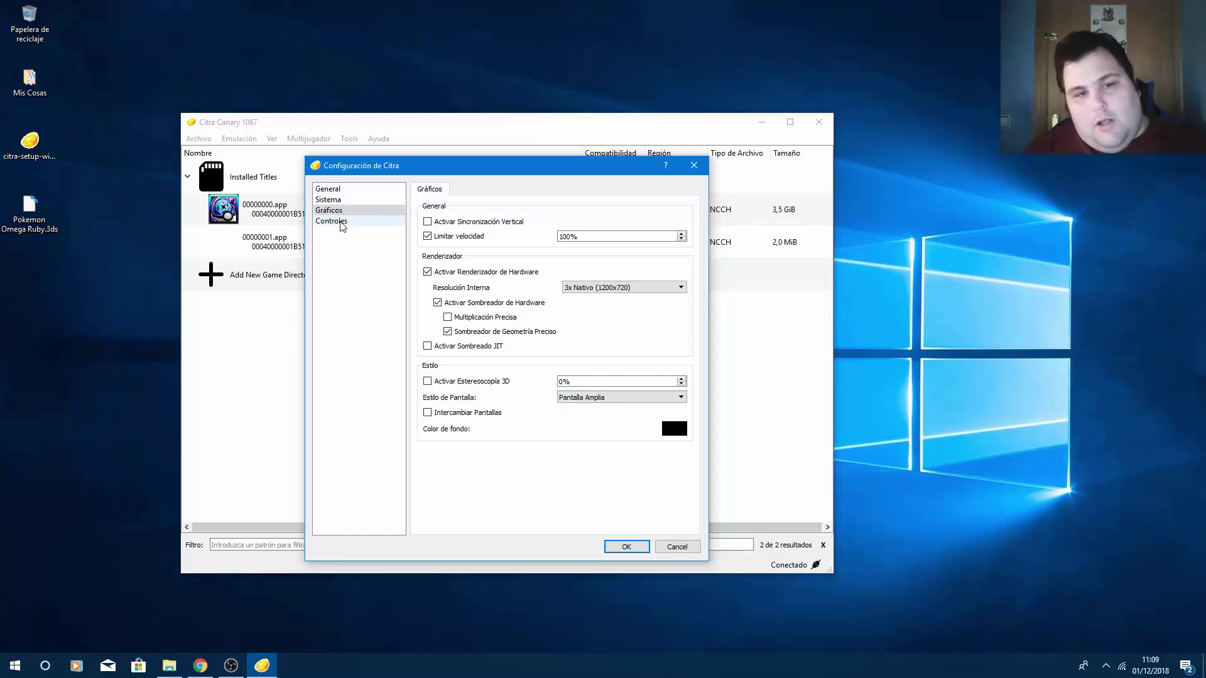
- Review the button mappings in the Controles settings and close the configuration
click(340, 222)
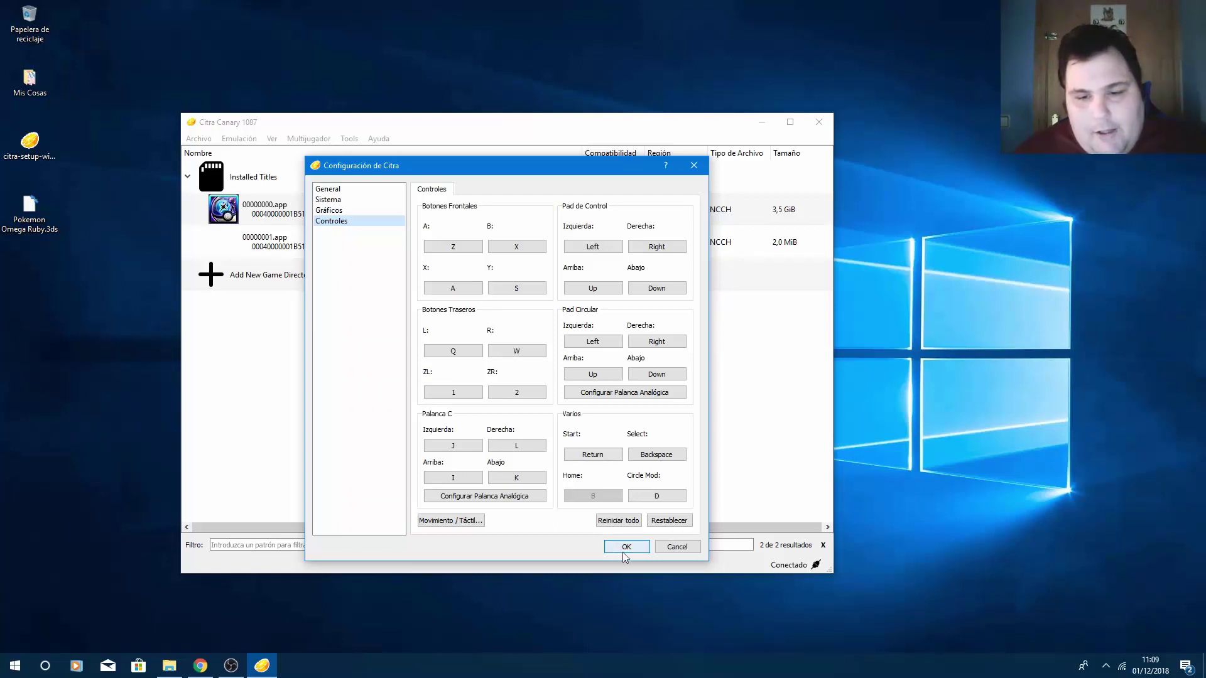
click(656, 552)
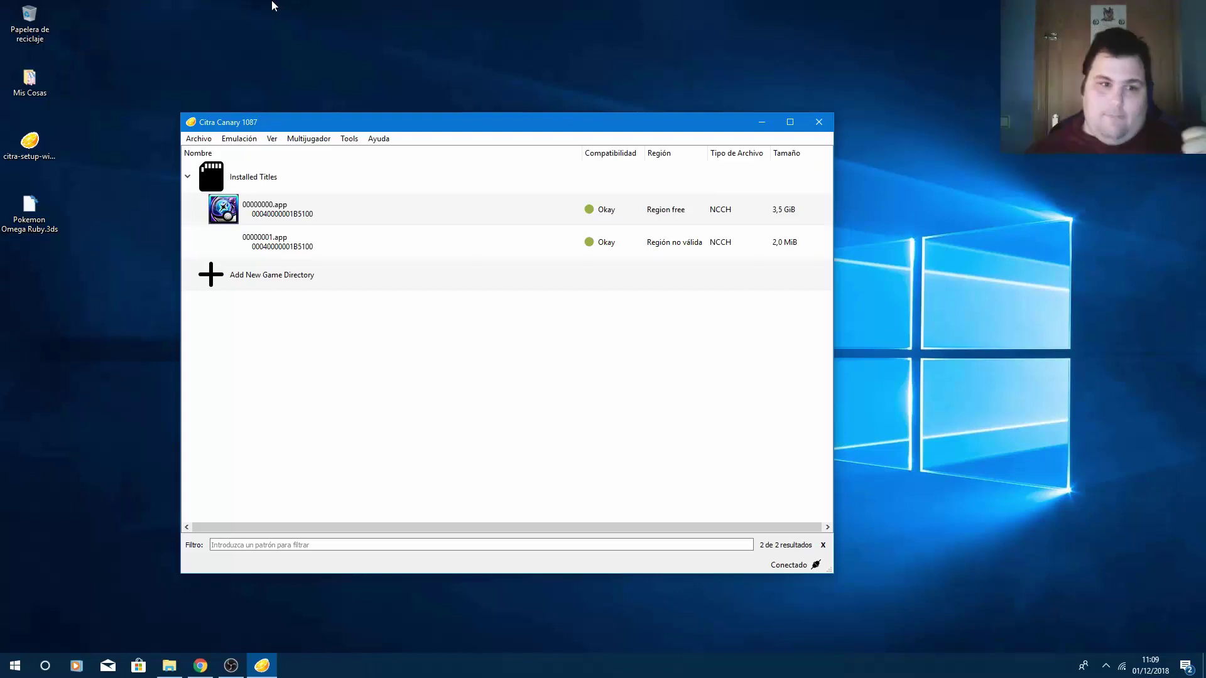
- Load the game file Pokemon Omega Ruby.3ds from the Escritorio folder, checking the supported 3DS executable file types
click(30, 220)
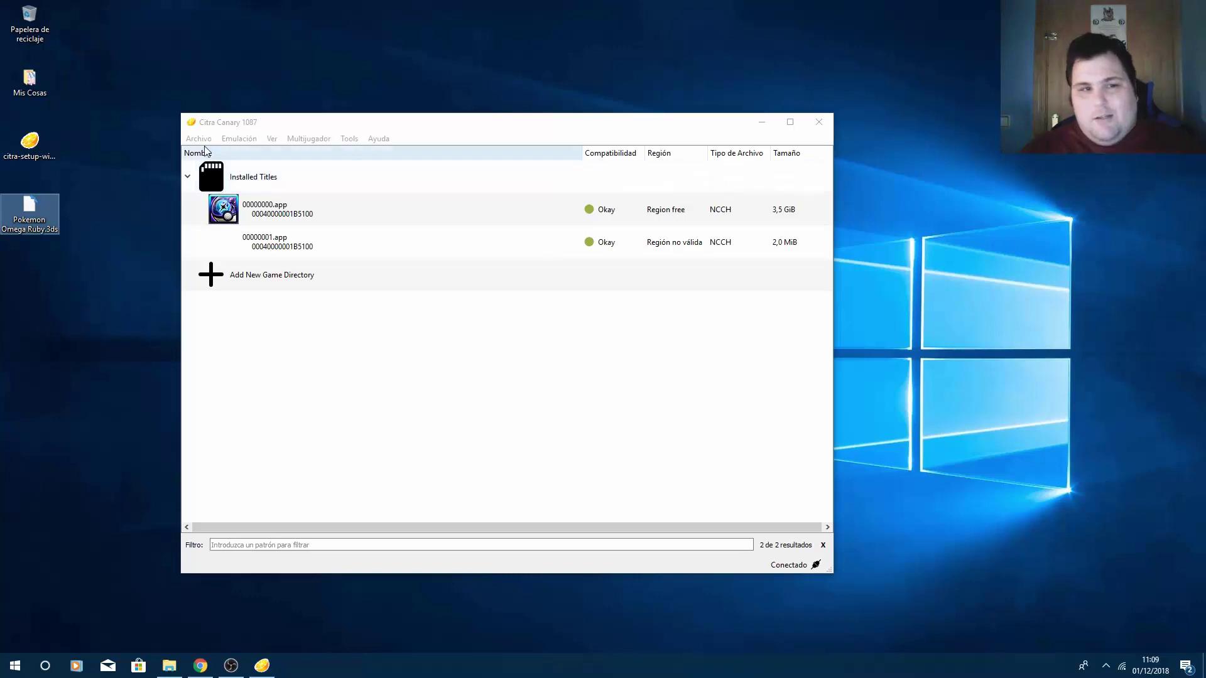
click(198, 139)
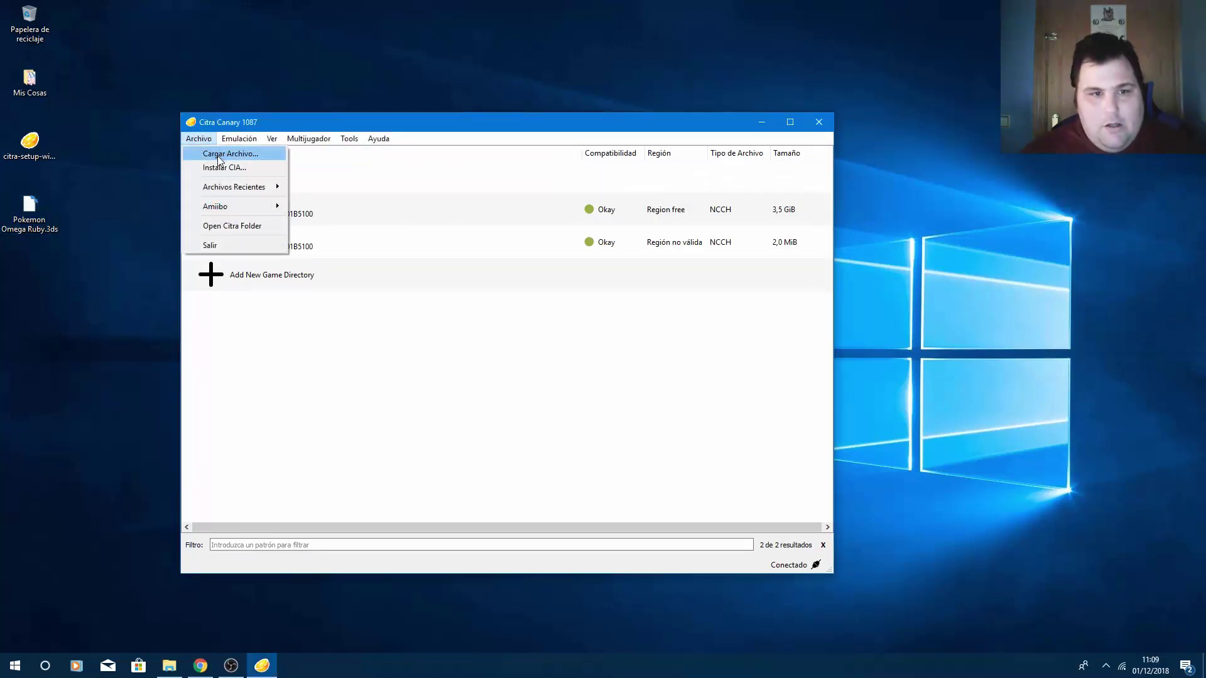
click(218, 156)
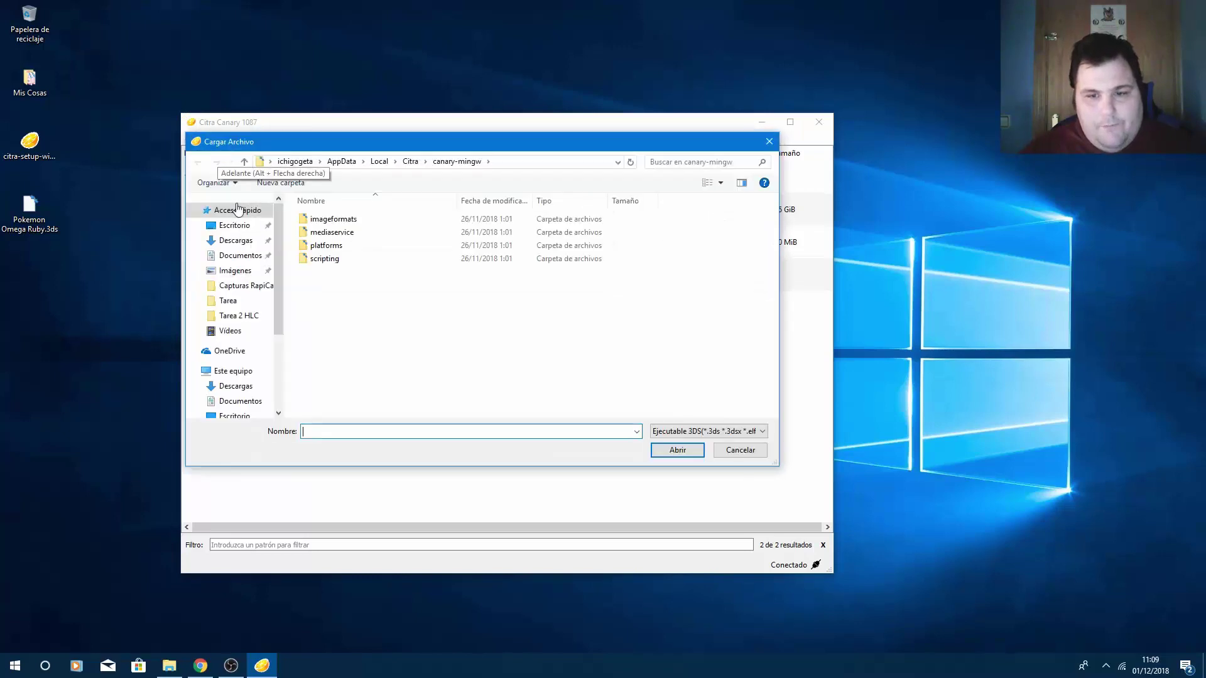
click(725, 433)
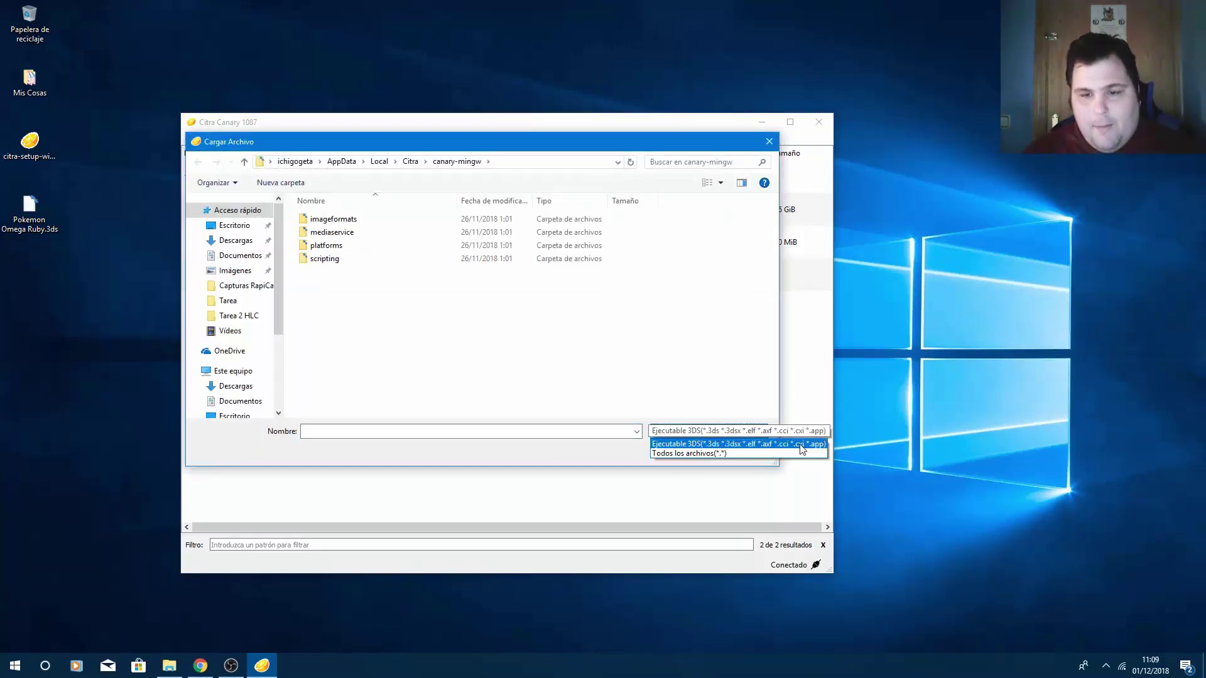
click(763, 443)
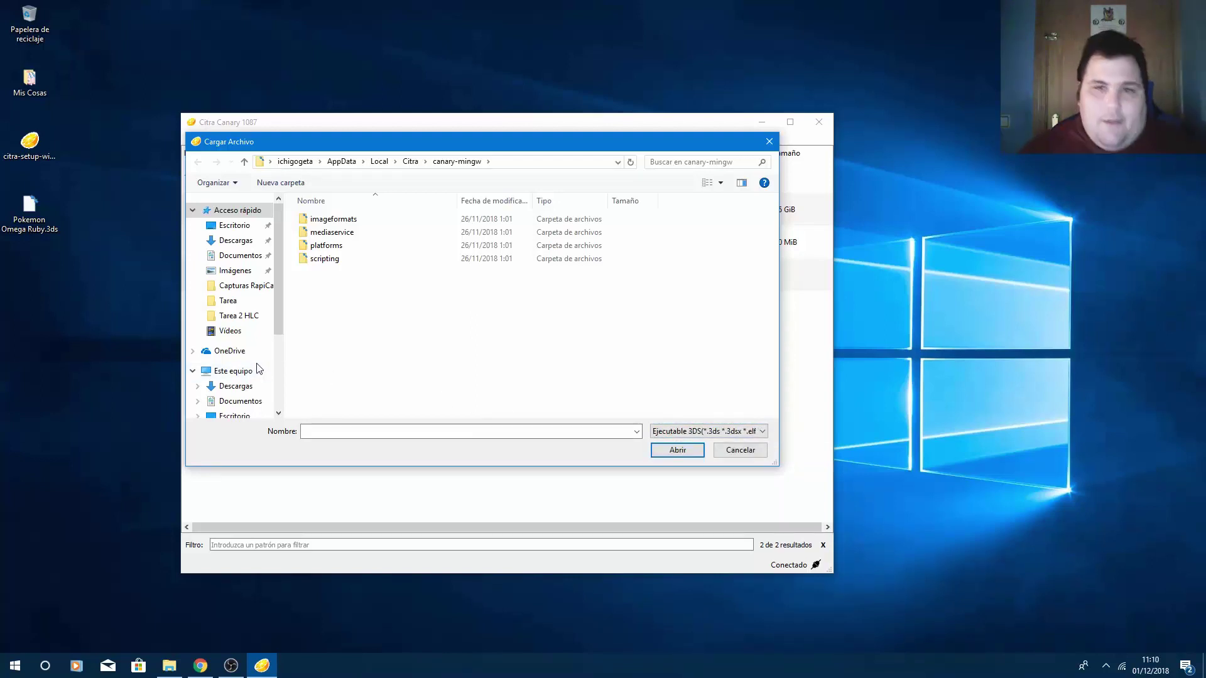
click(241, 226)
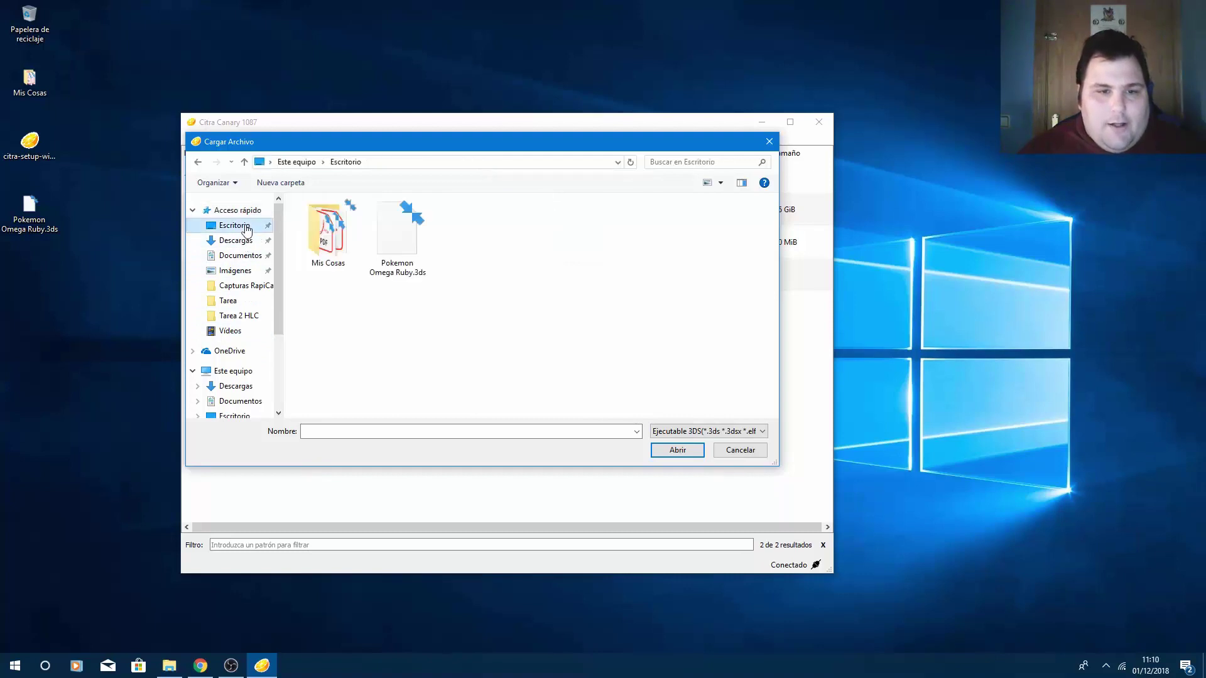
double_click(412, 235)
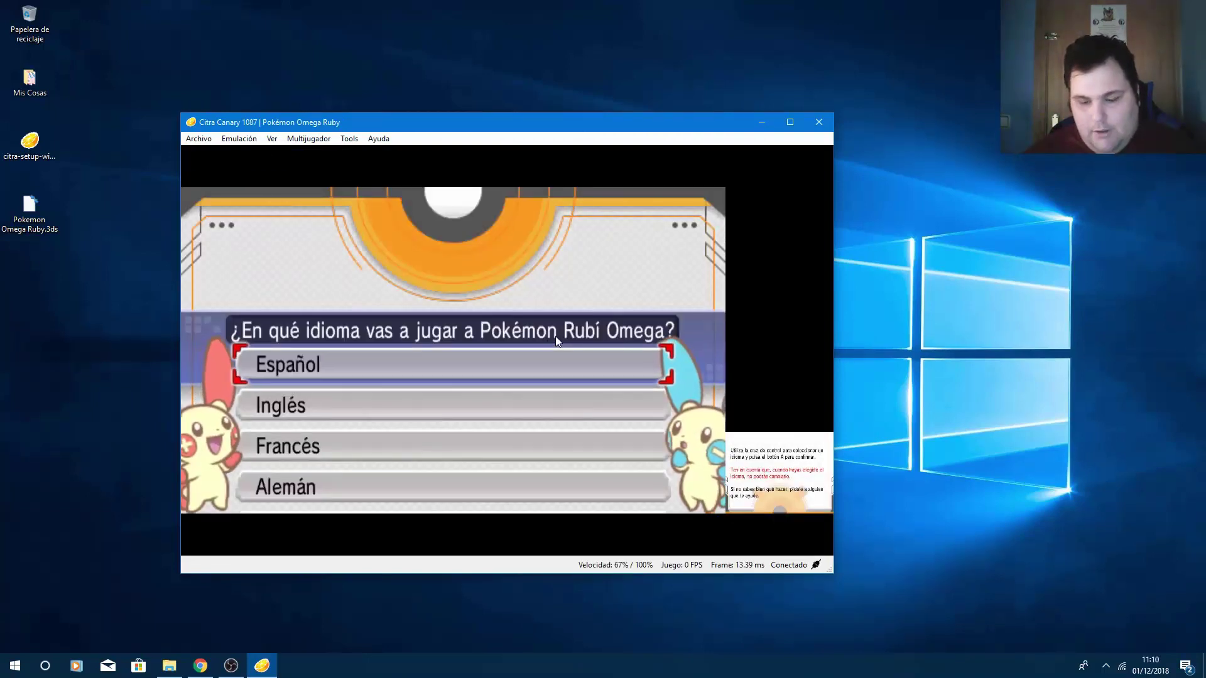
- Choose Español as the language for Pokémon Rubí Omega and confirm the choice
key(Down)
key(Down)
key(Up)
key(Up)
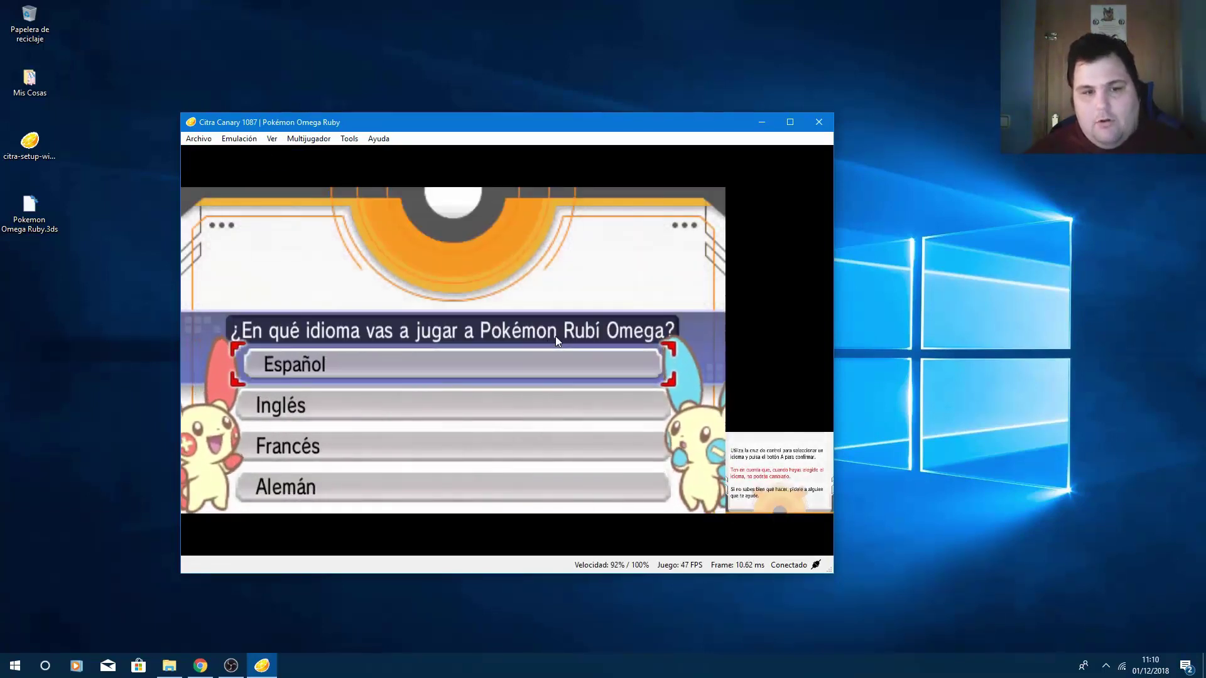
key(a)
key(a)
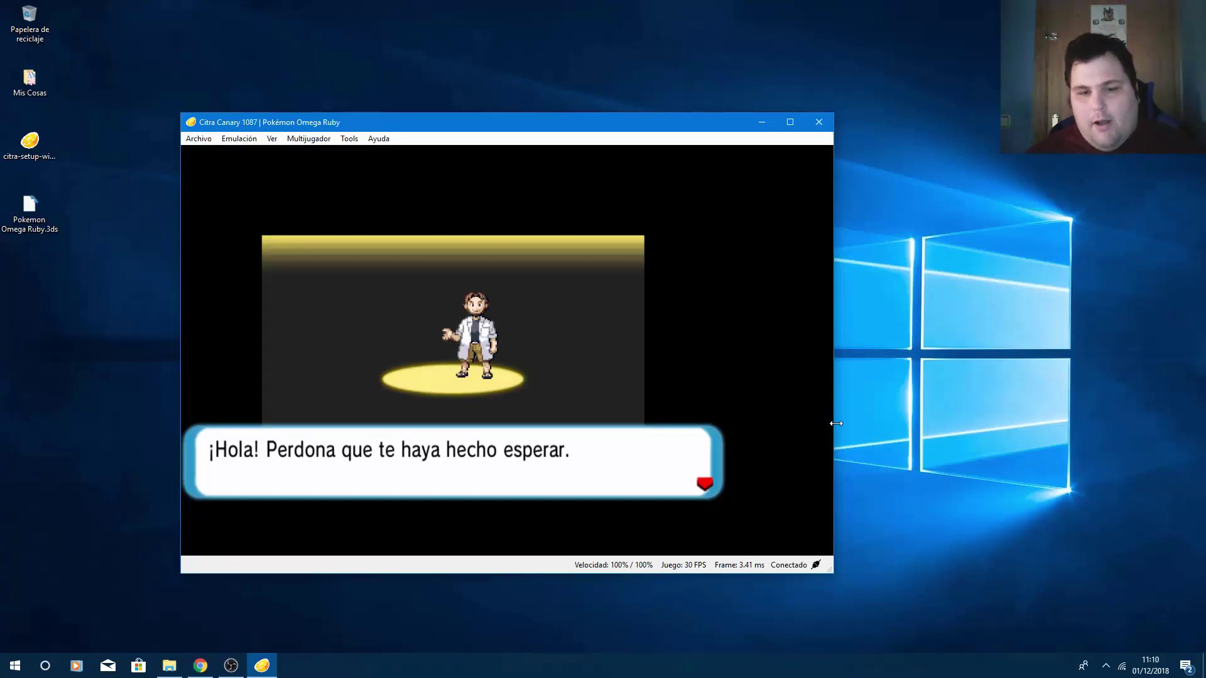
- Try the Pantalla única and Conjunta screen layouts on the running game
click(238, 139)
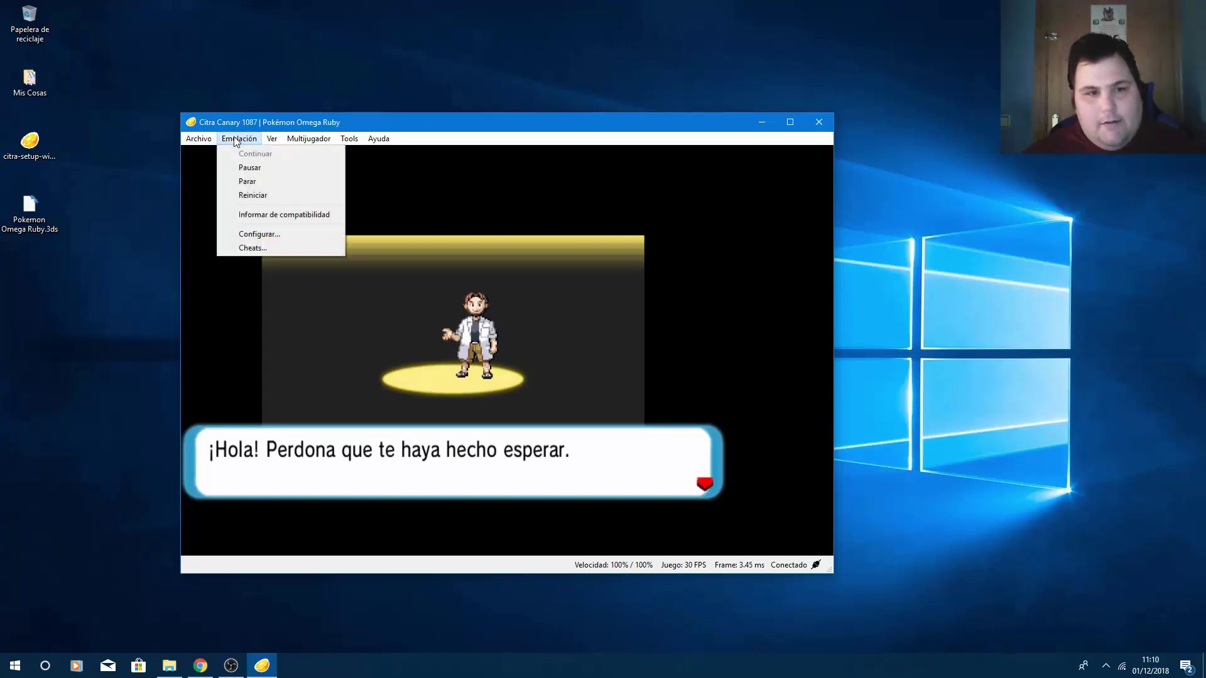
mouse_move(275, 139)
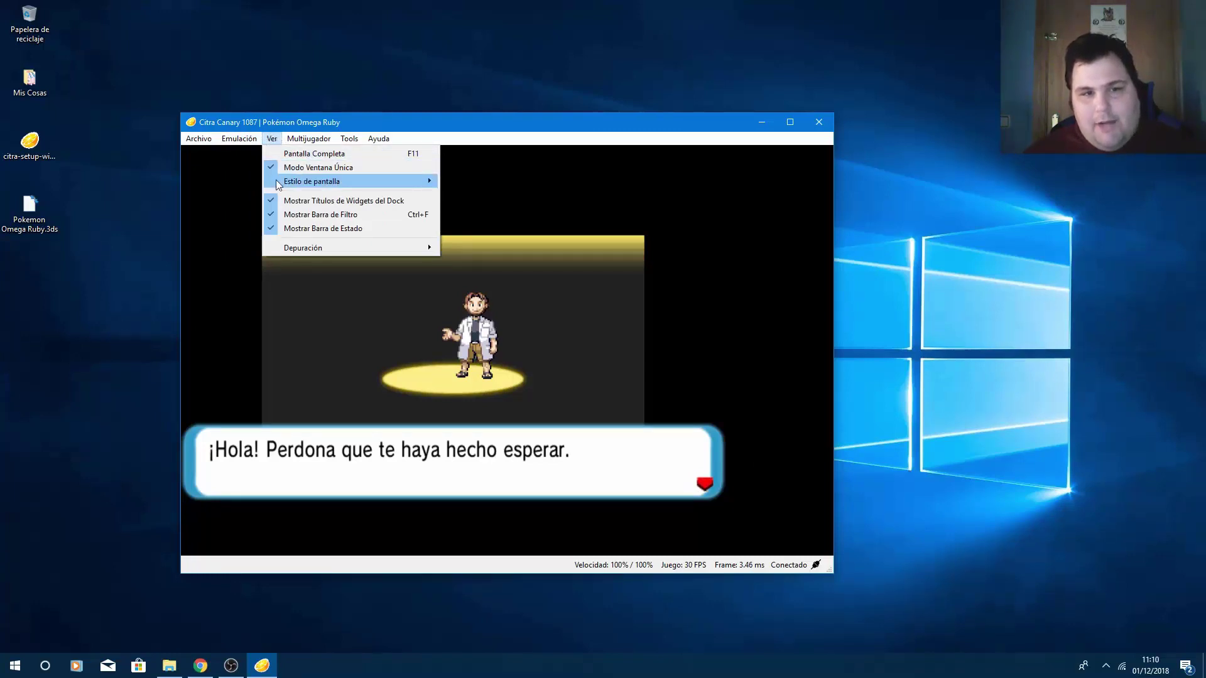
mouse_move(276, 182)
click(526, 198)
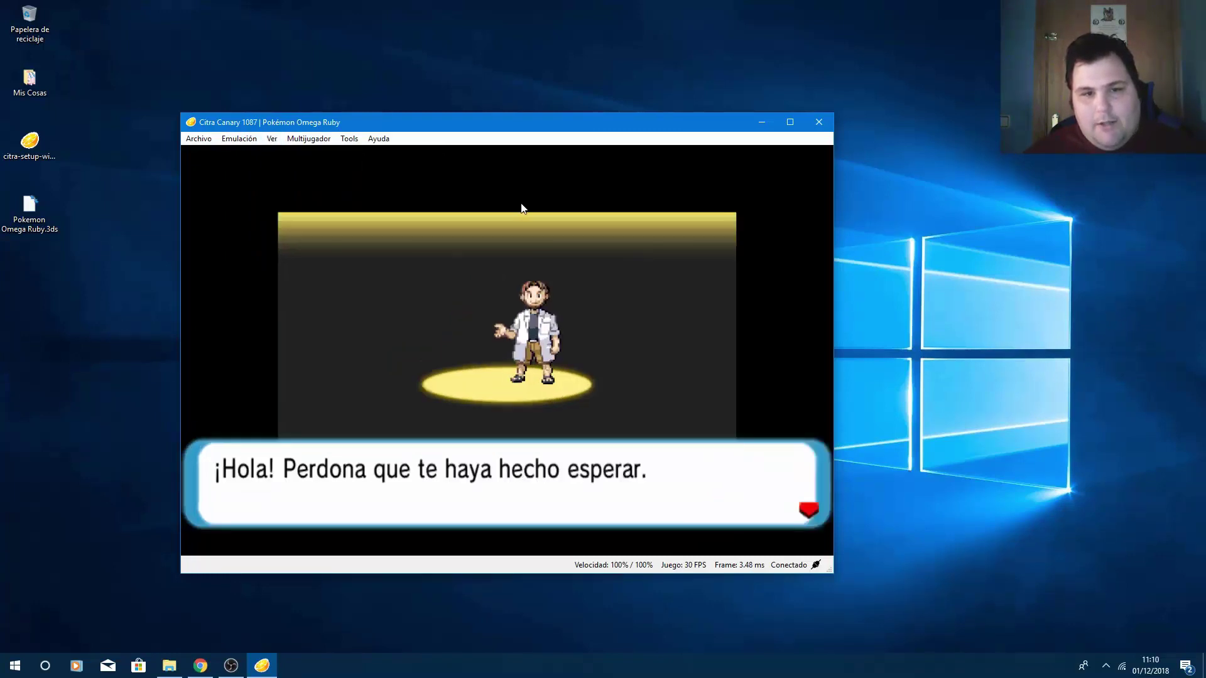
click(239, 139)
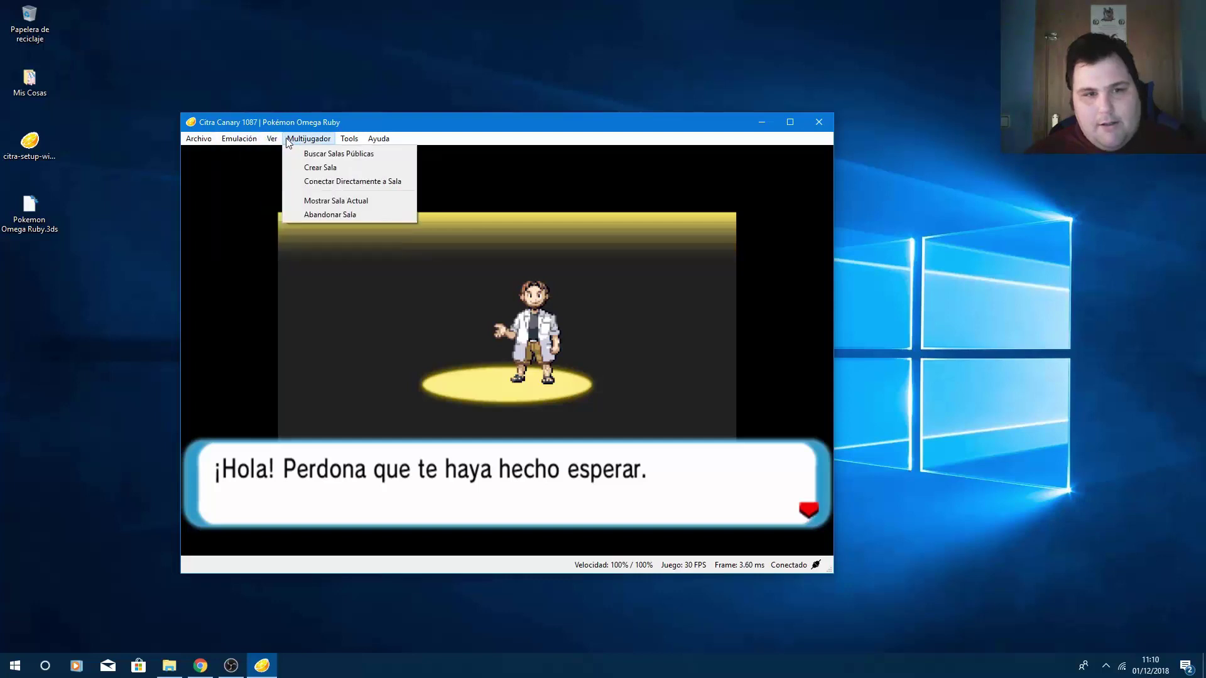
mouse_move(272, 140)
mouse_move(352, 184)
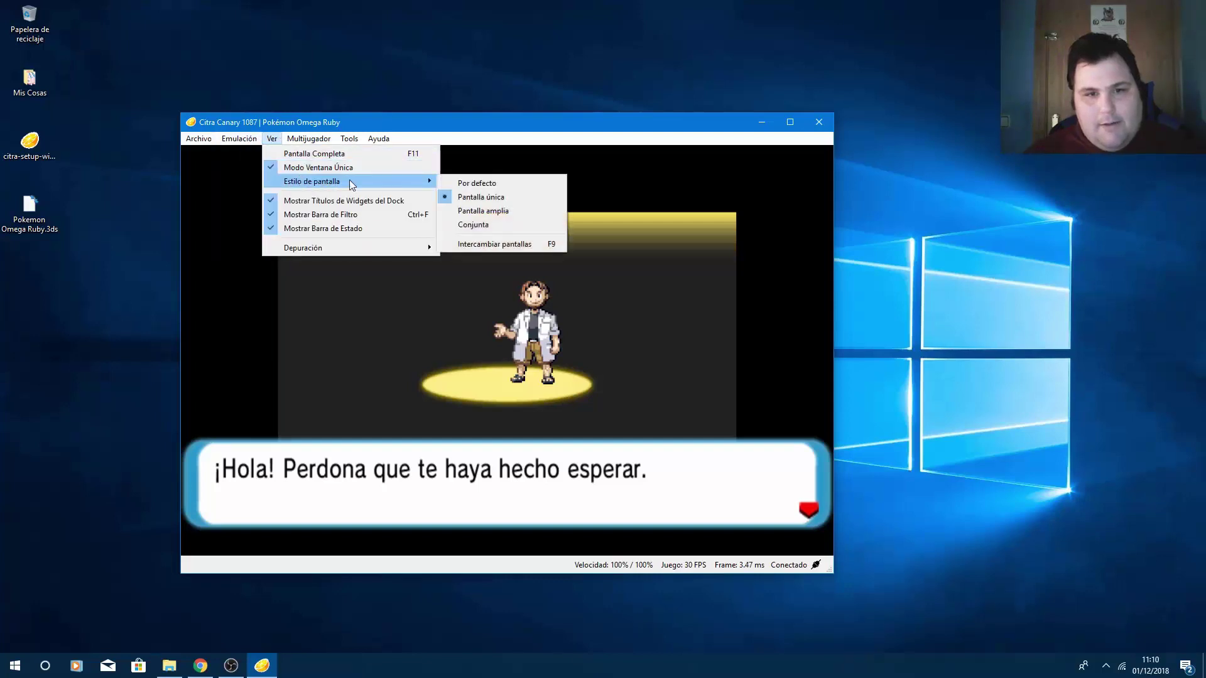
click(465, 225)
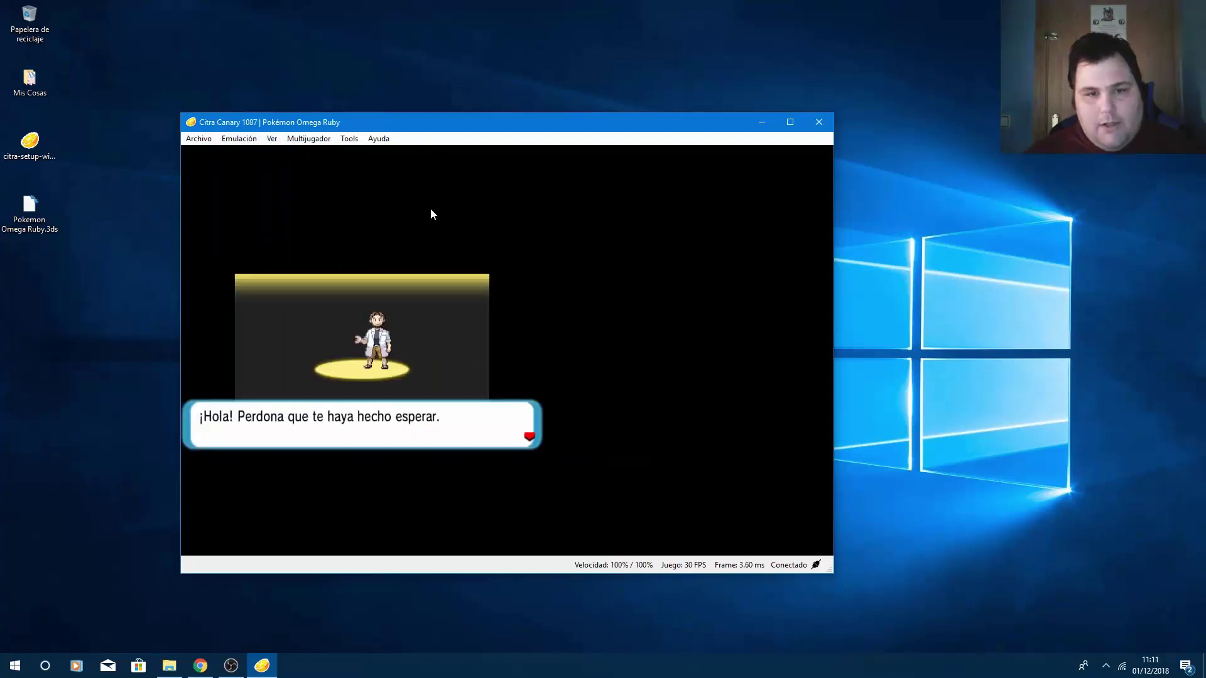
- Try the Por defecto screen layout and return the game to Pantalla amplia
click(274, 139)
mouse_move(289, 182)
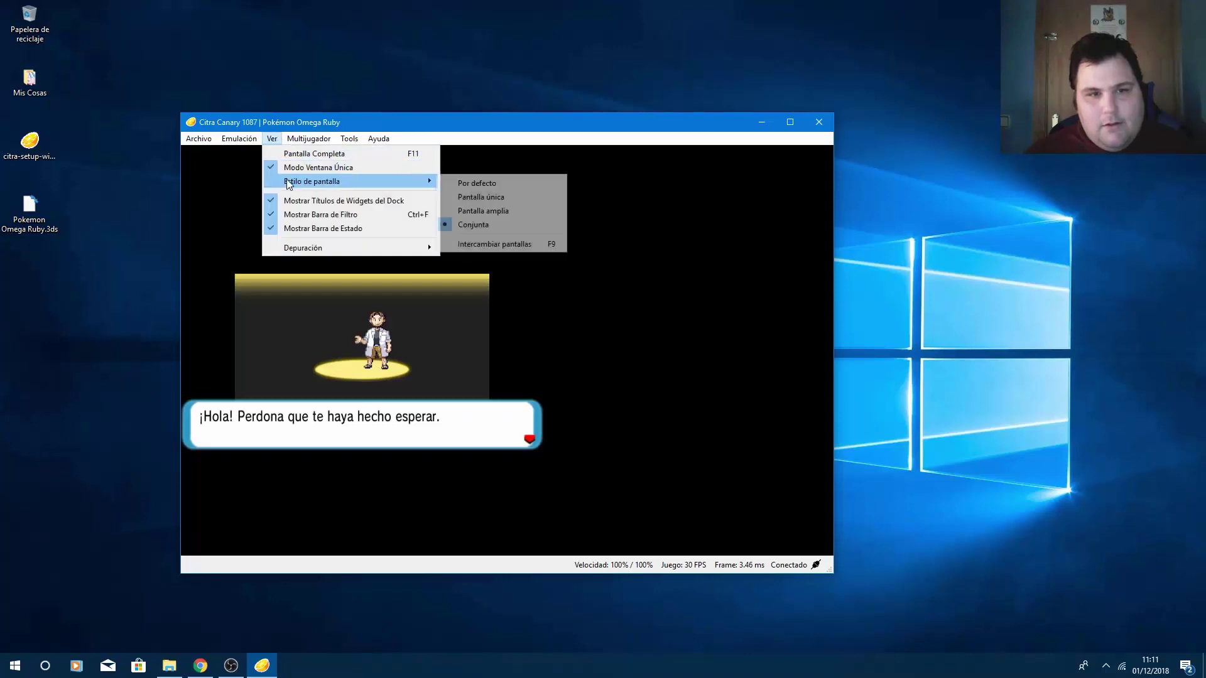
click(480, 193)
click(273, 139)
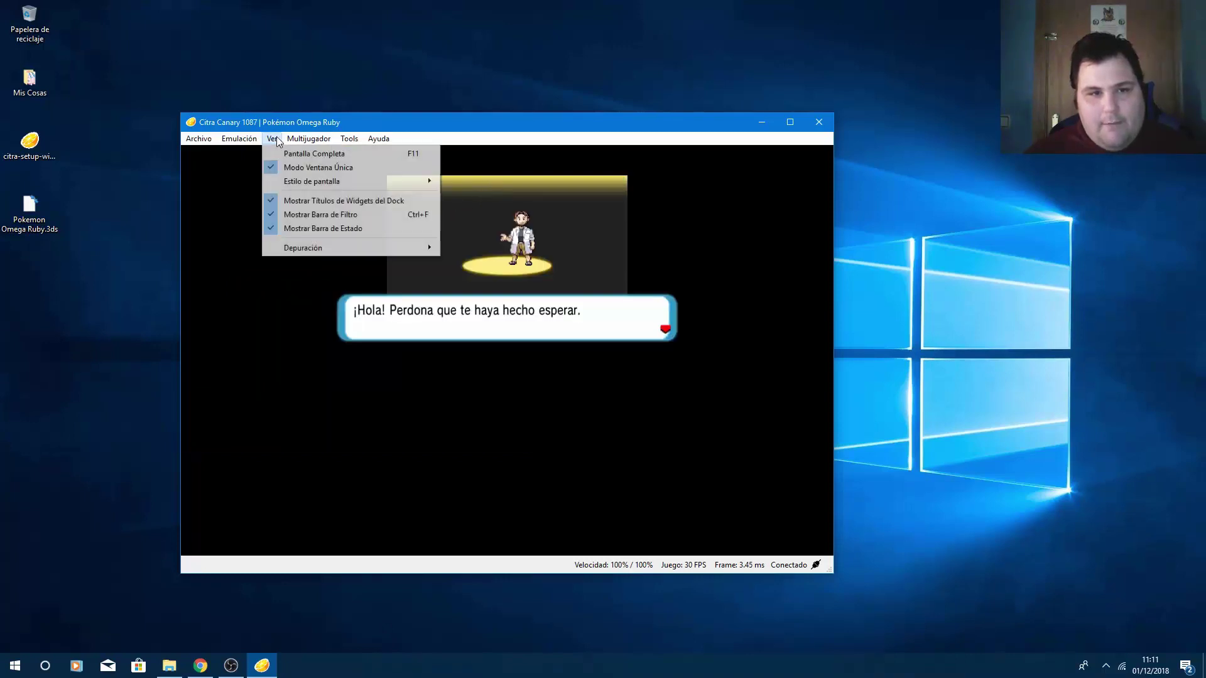
mouse_move(307, 185)
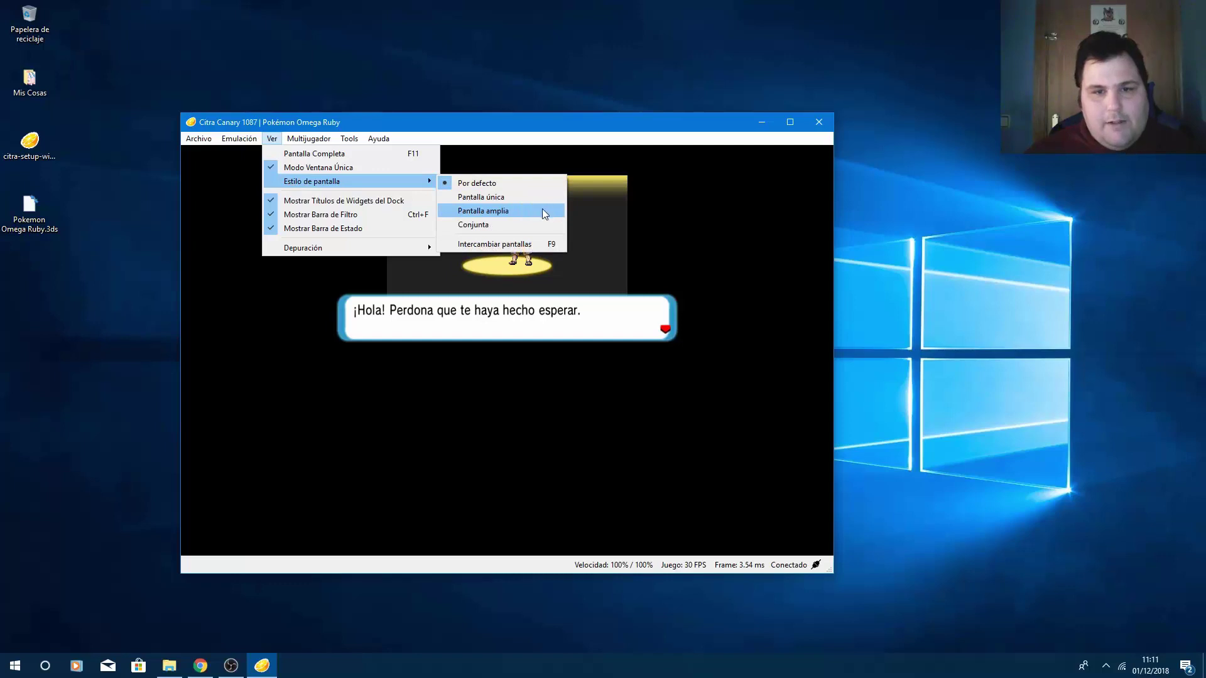
click(541, 210)
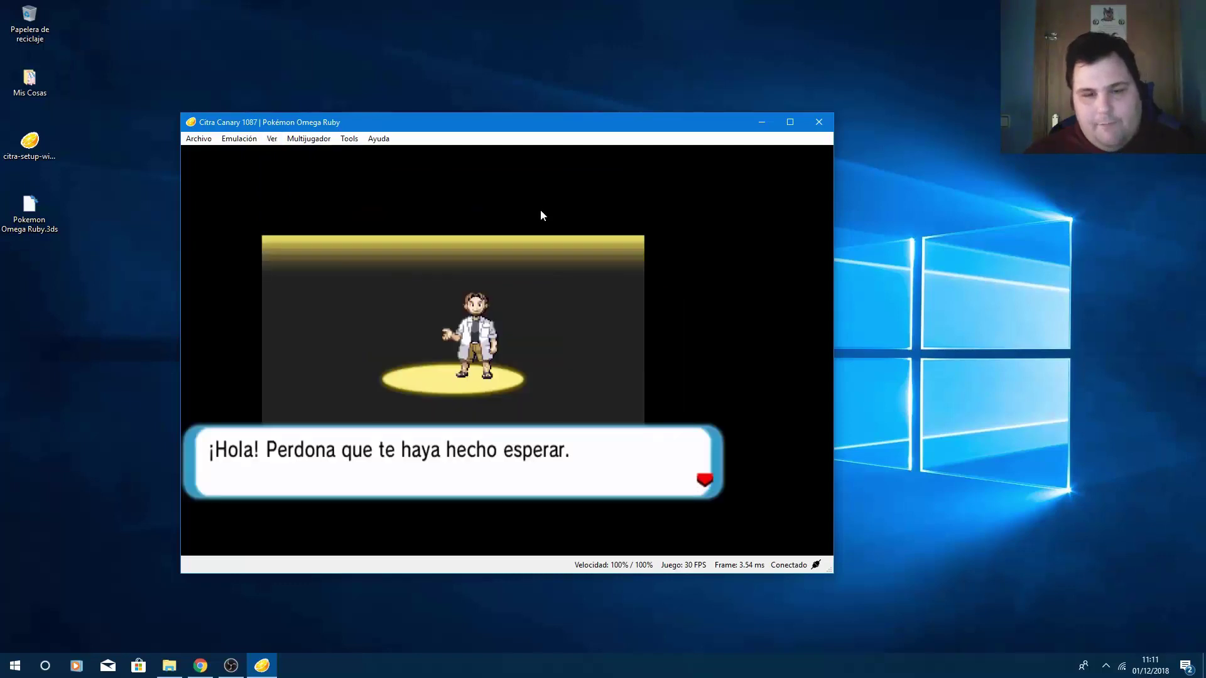
- Stop the Pokémon Omega Ruby emulation to return to the list of installed titles
click(195, 137)
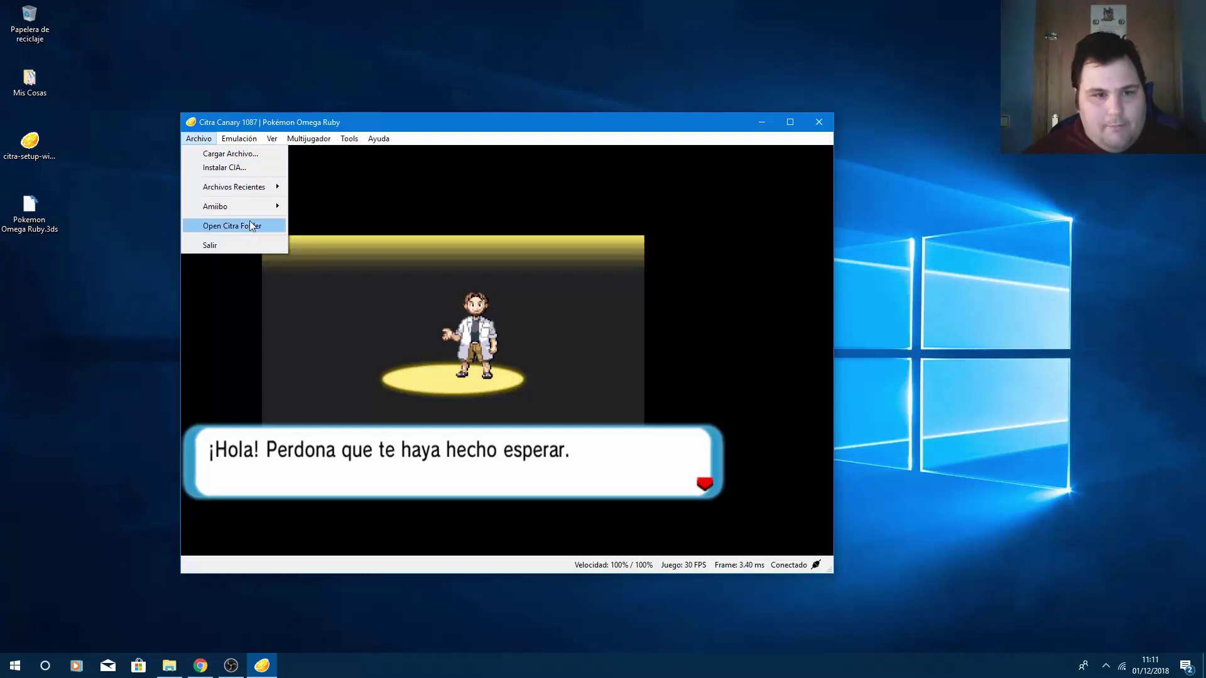
mouse_move(238, 139)
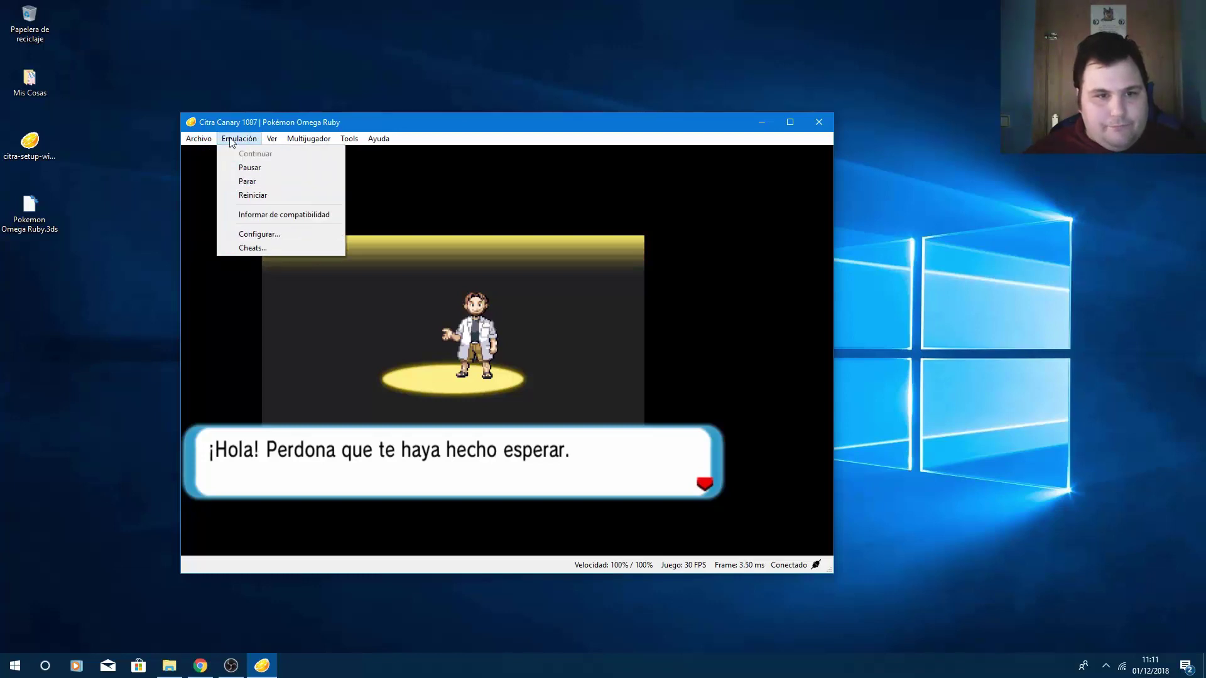
click(262, 182)
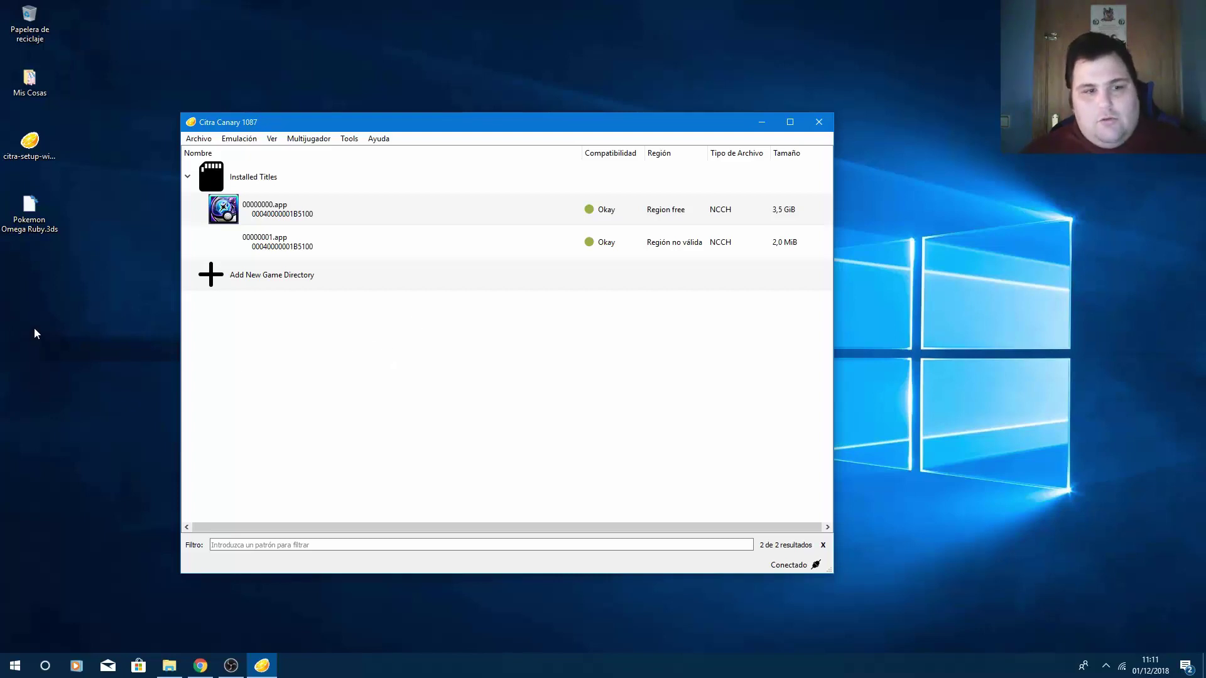
click(2, 420)
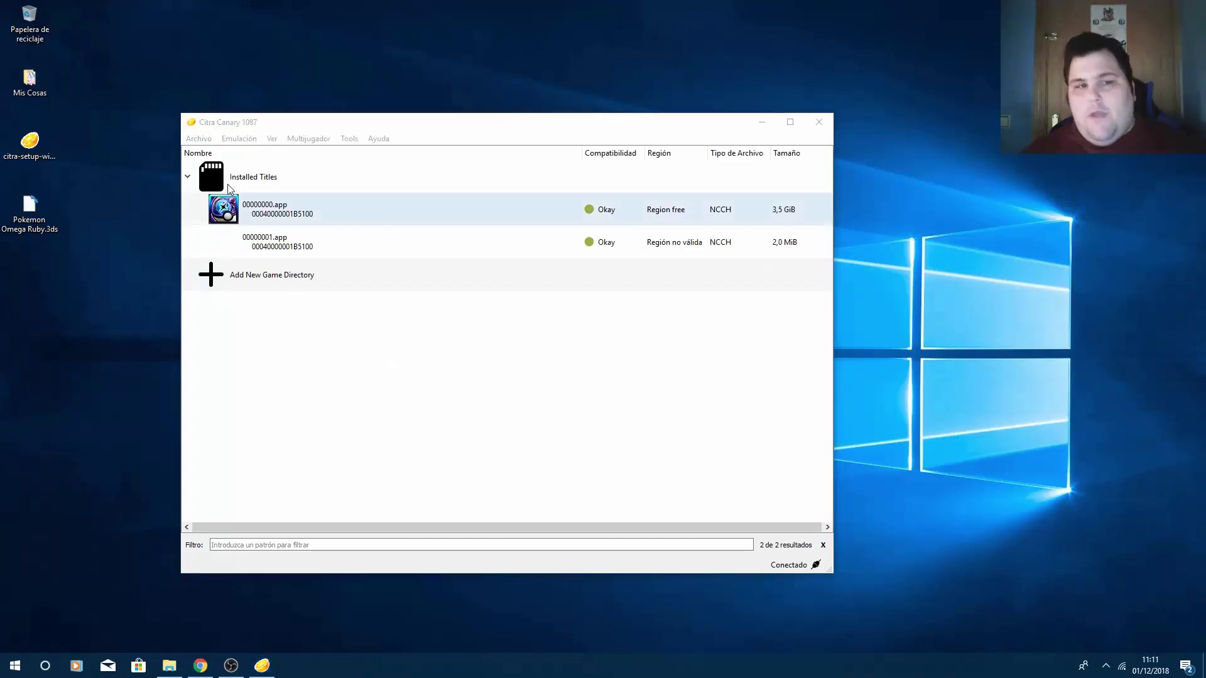
- Open the file chooser for installing a CIA file, and cancel it without installing anything
click(198, 138)
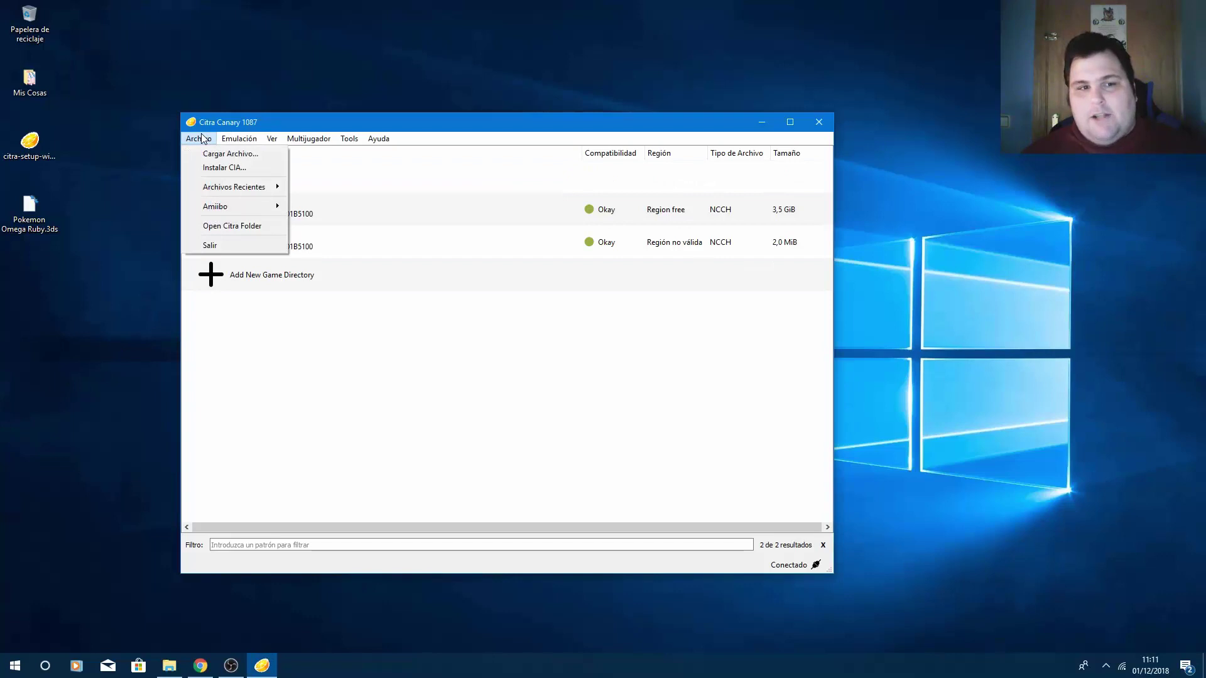
click(201, 167)
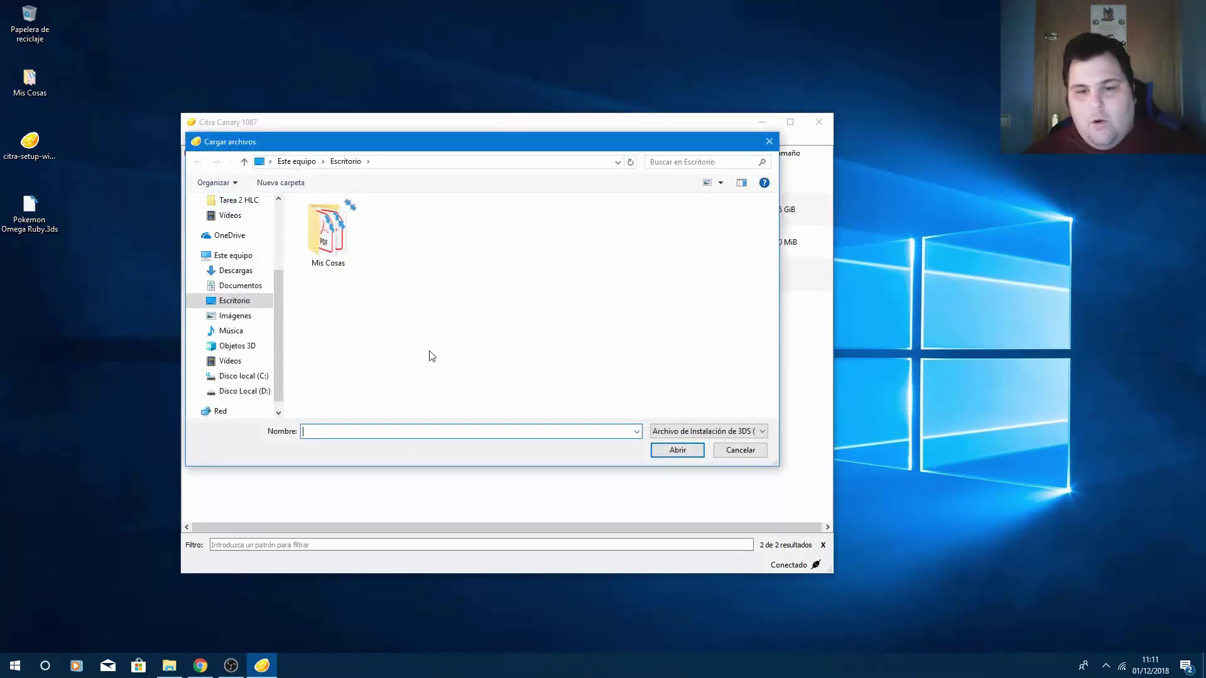
click(730, 455)
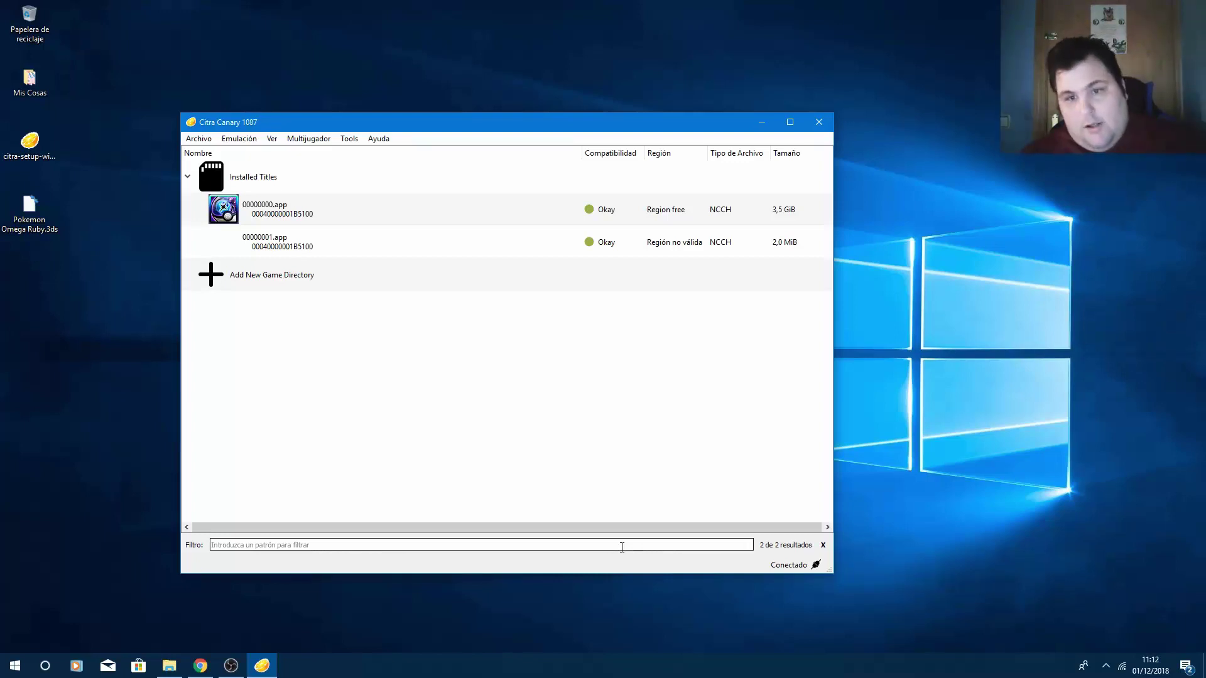
- Compare the sizes of the two installed title entries and launch 00000000.app, the 3,5 GiB game
click(308, 220)
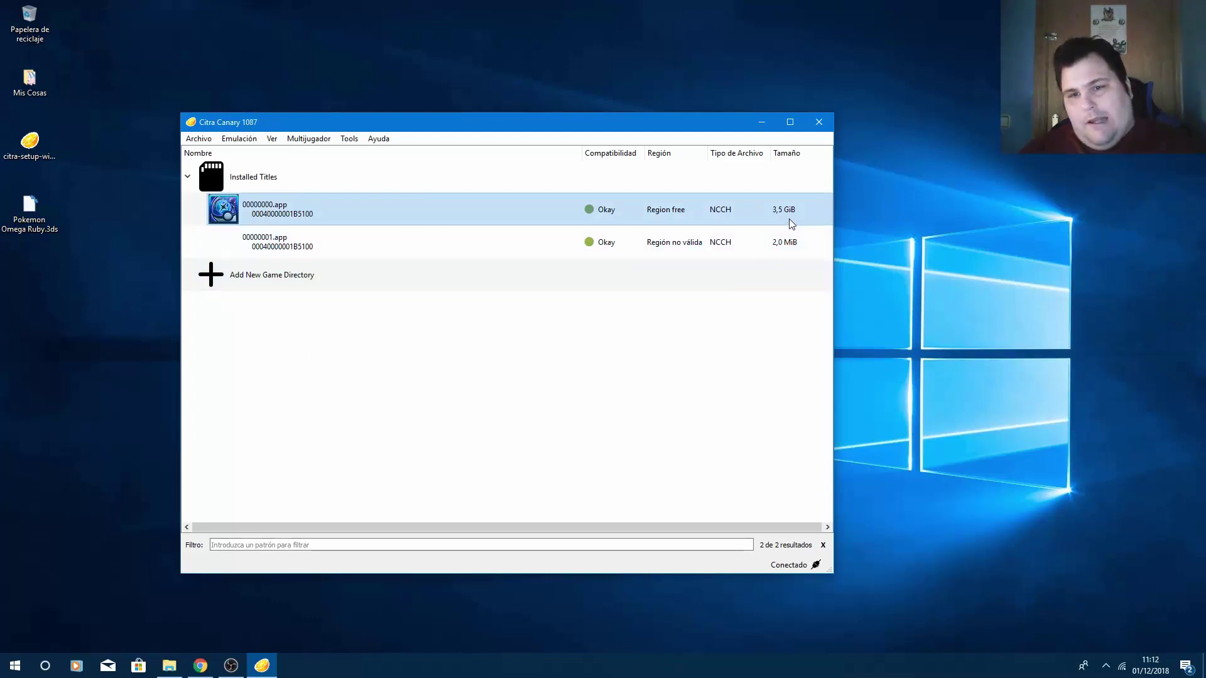
click(787, 248)
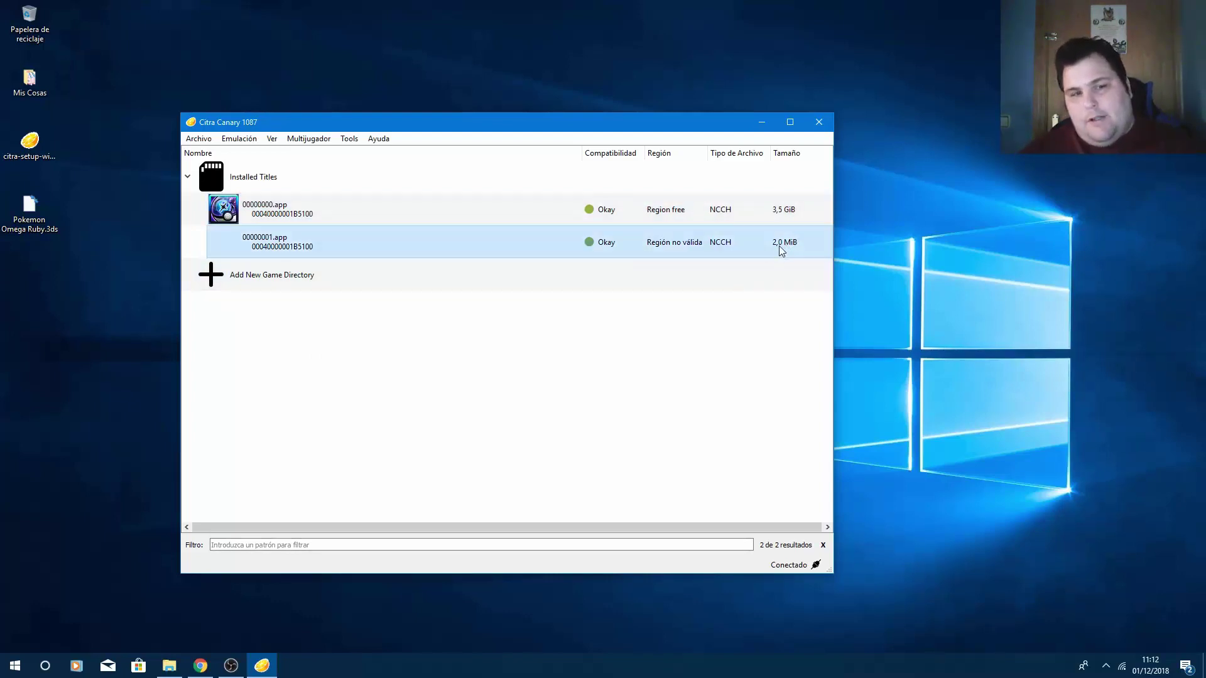
click(483, 220)
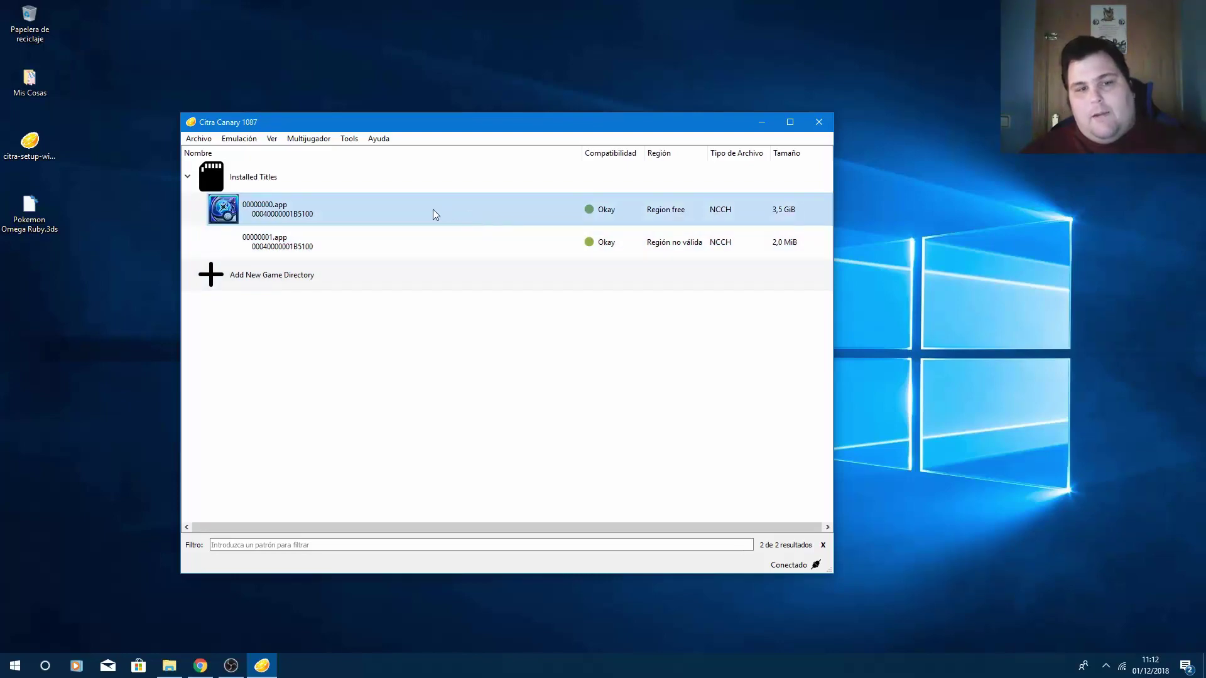
double_click(367, 219)
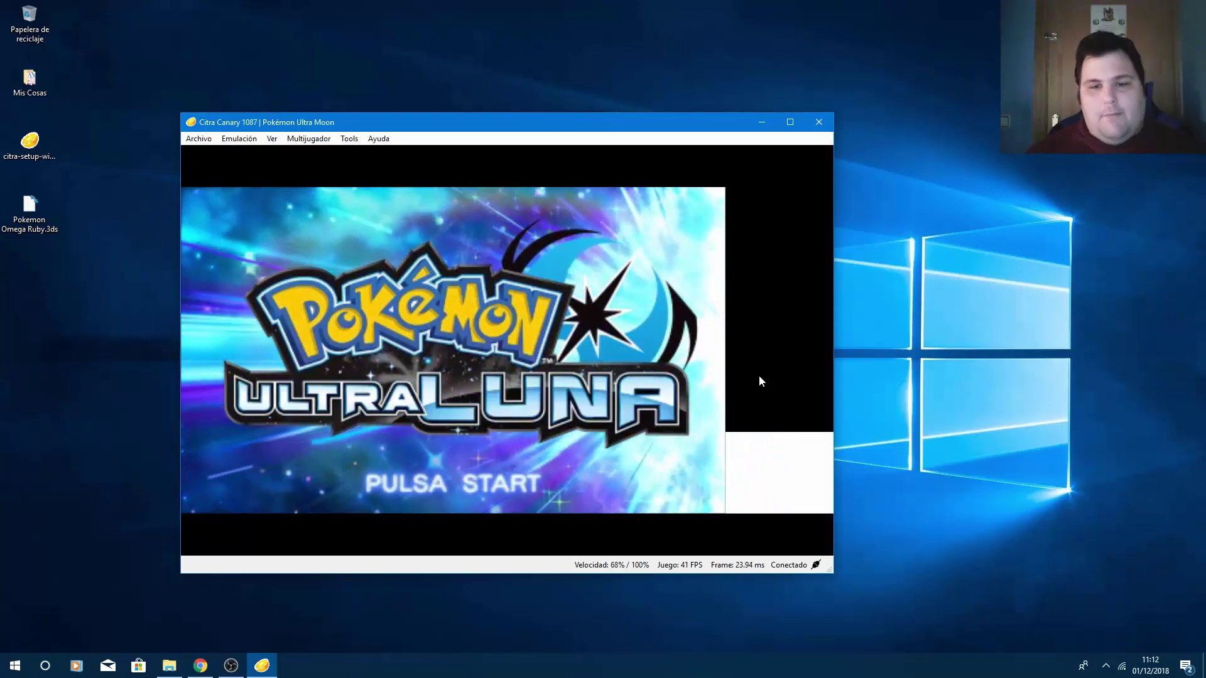
- Continue the saved Pokémon Ultraluna game from its title screen and walk the character around the Pokémon Center
key(m)
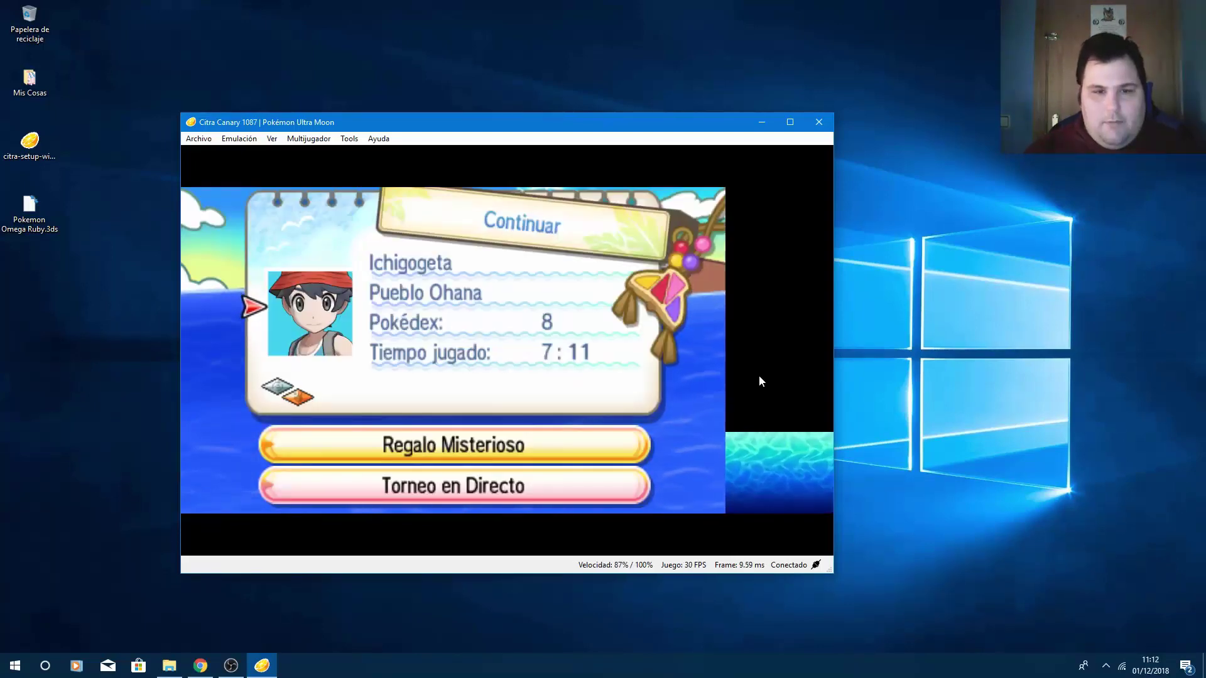
key(a)
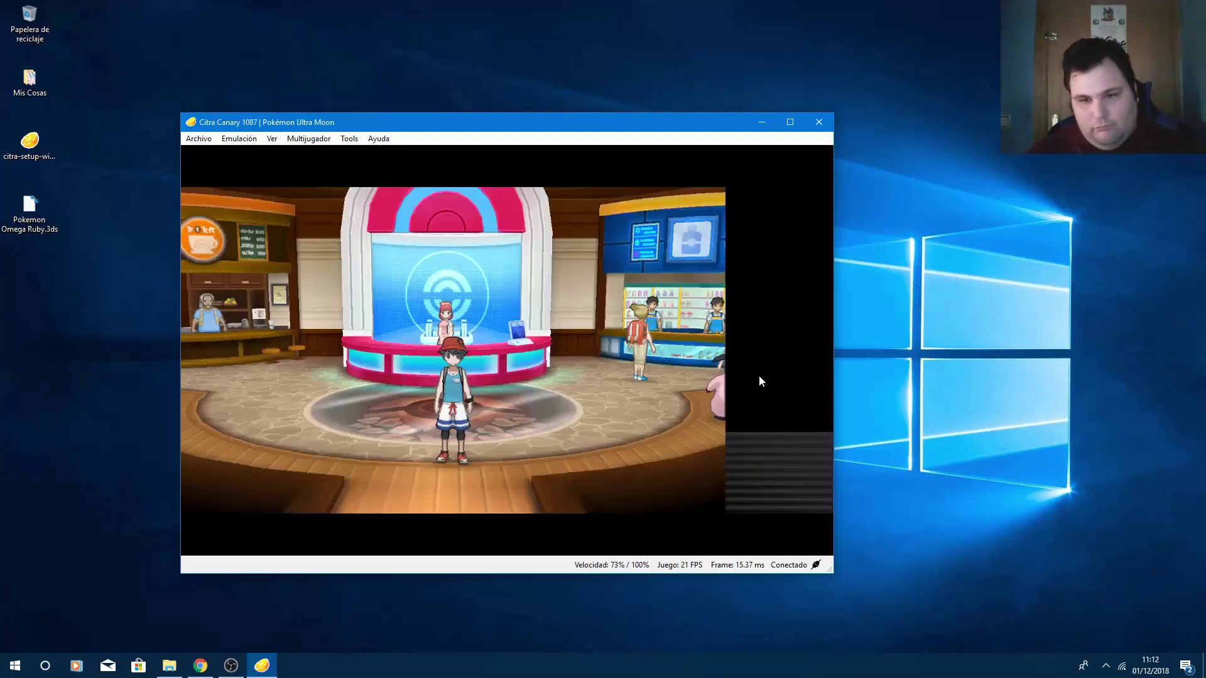
key(Left)
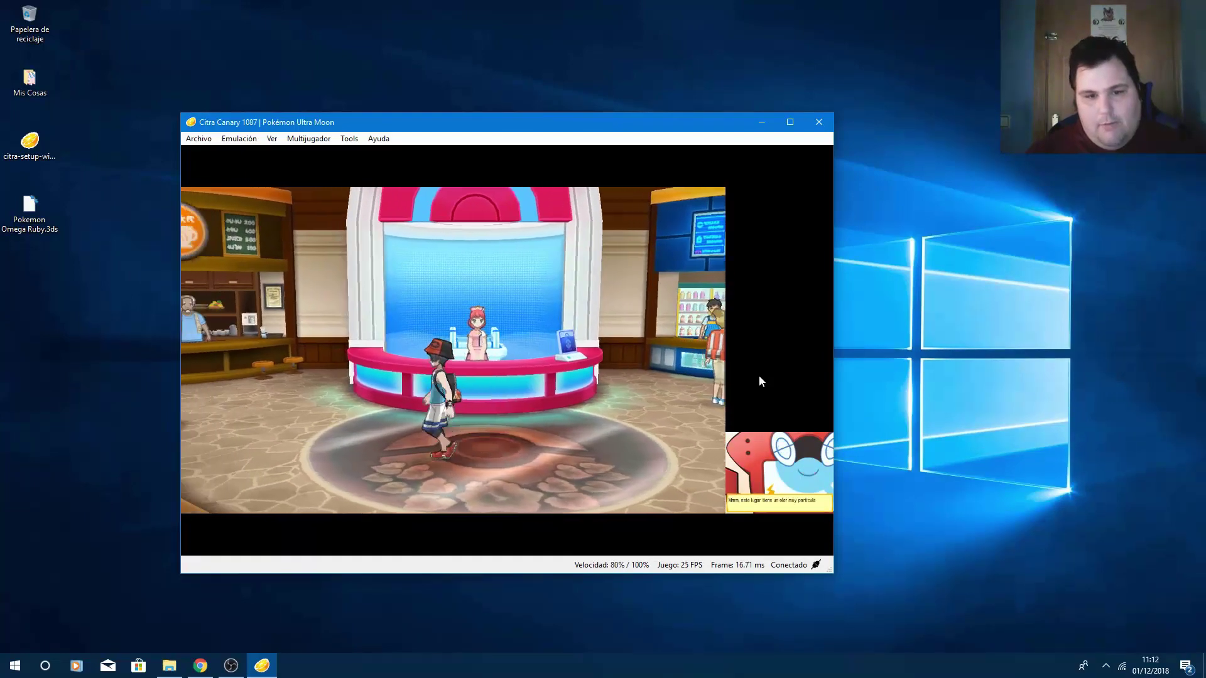
key(Right)
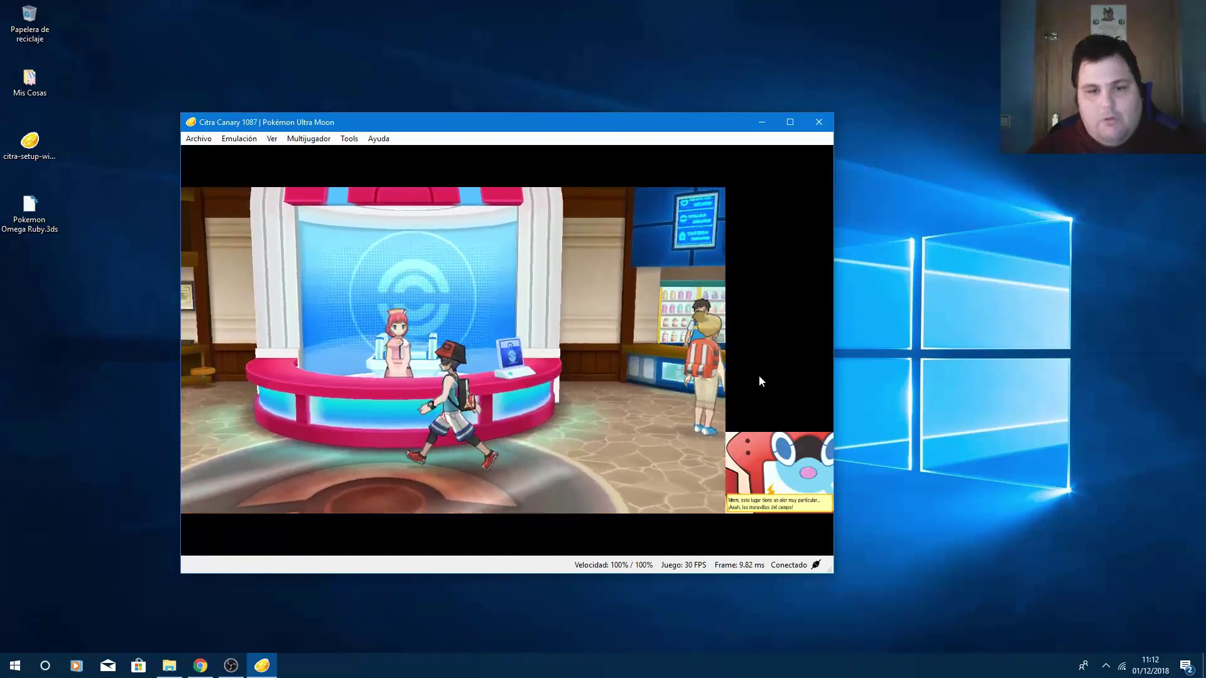
key(Down)
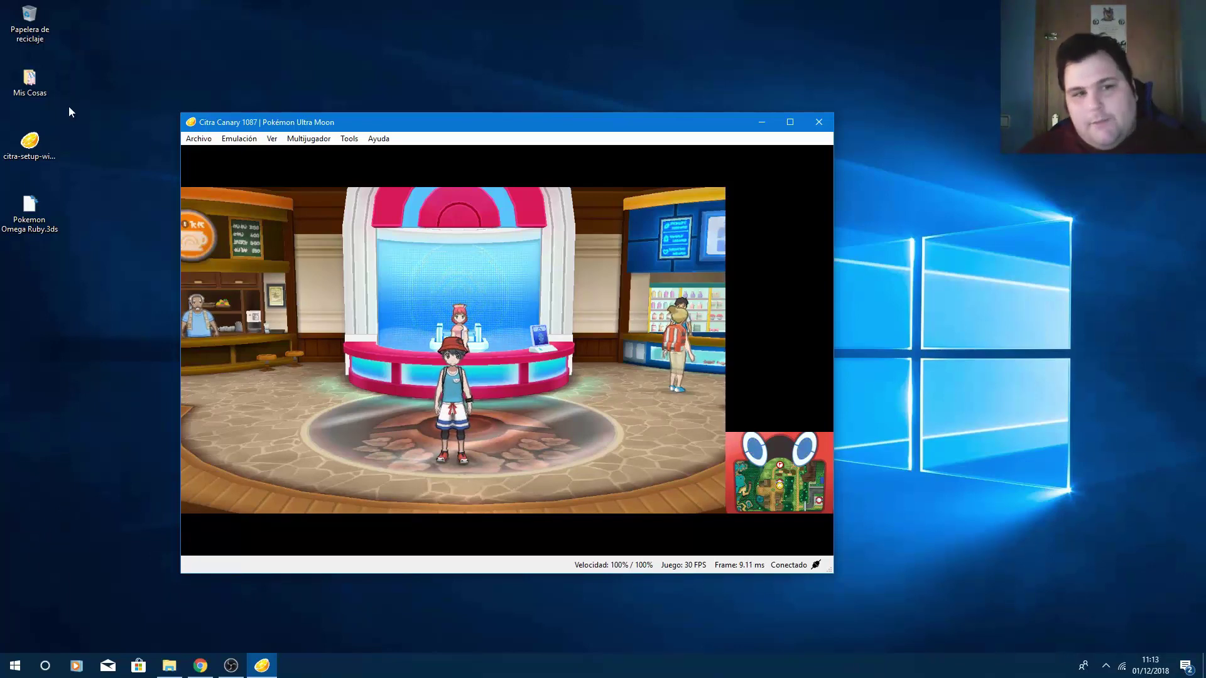
- Stop the Pokémon Ultra Moon emulation and close the emulator
click(240, 139)
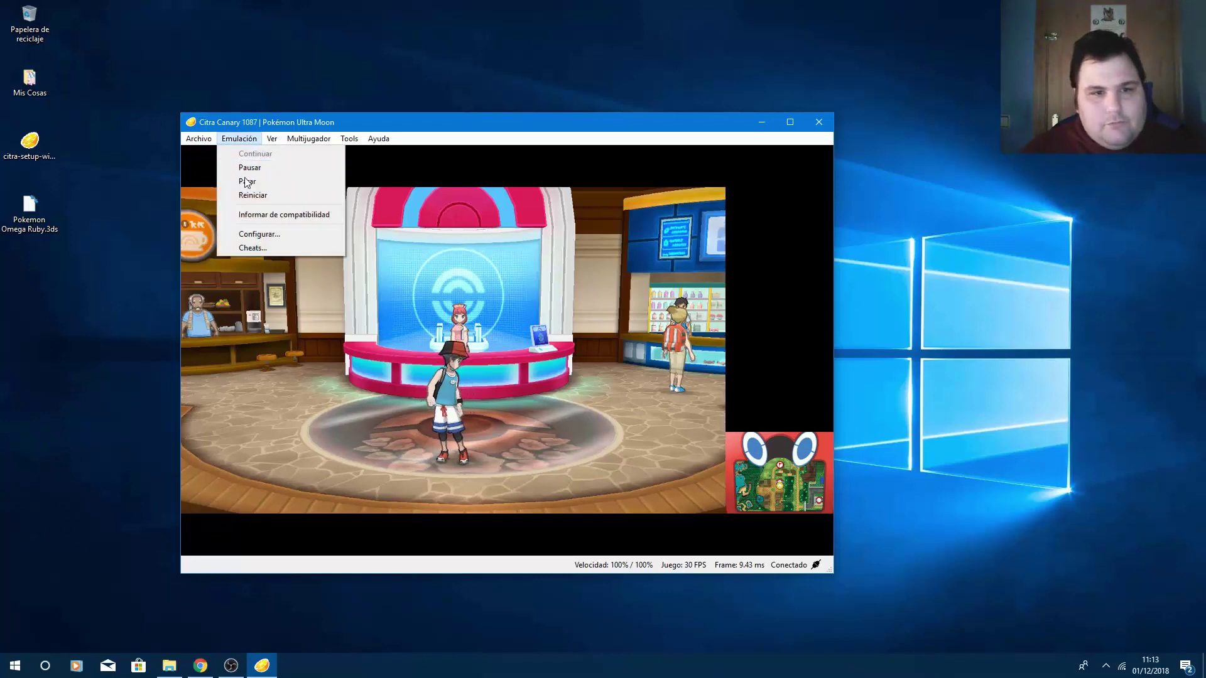
click(243, 180)
click(469, 426)
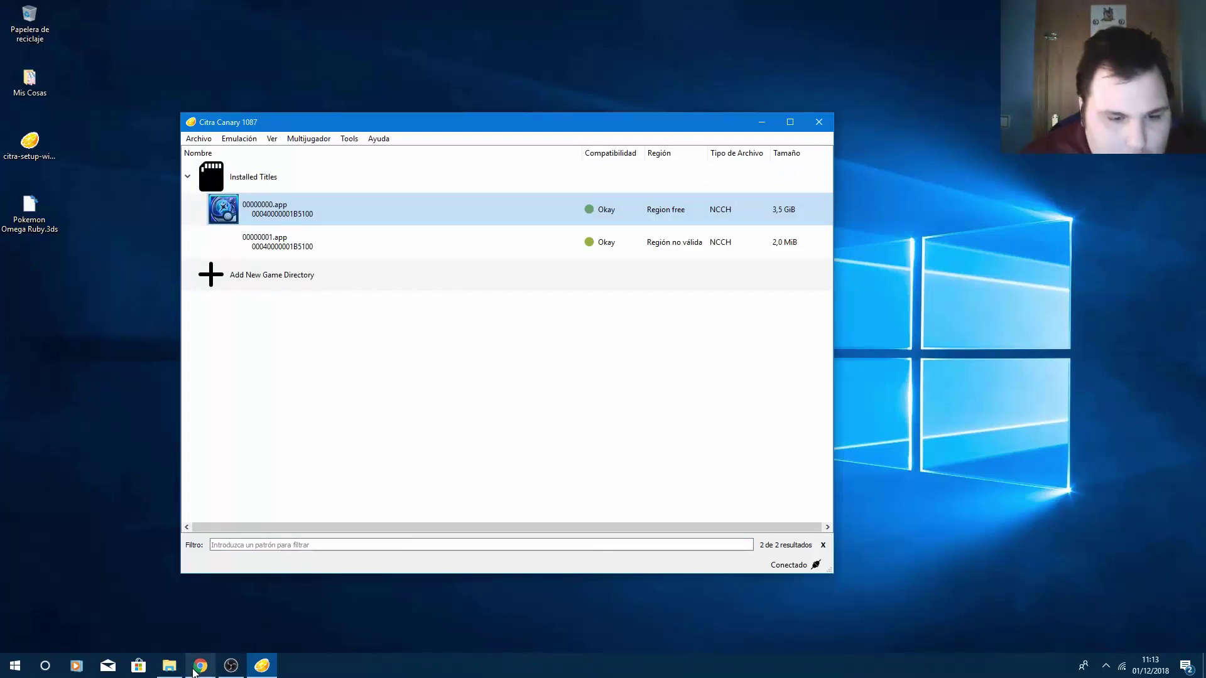
click(819, 123)
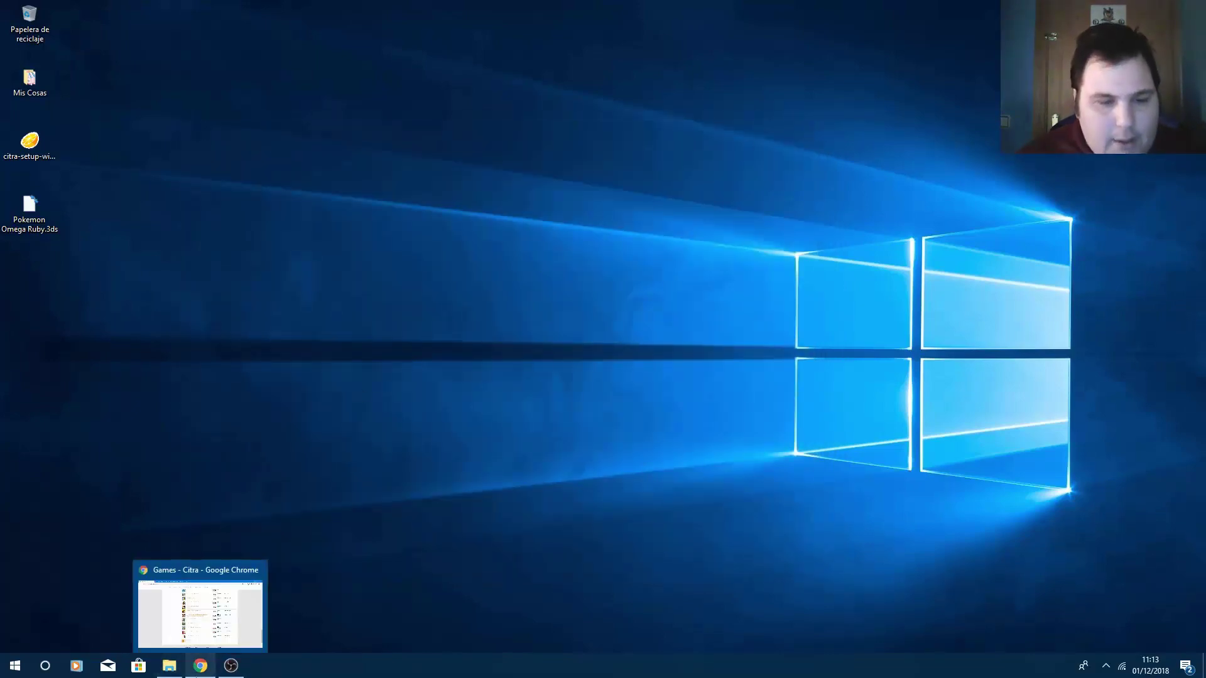
- Switch to Google Chrome and browse the 3DS ROM listing on the Portal Roms site
click(200, 666)
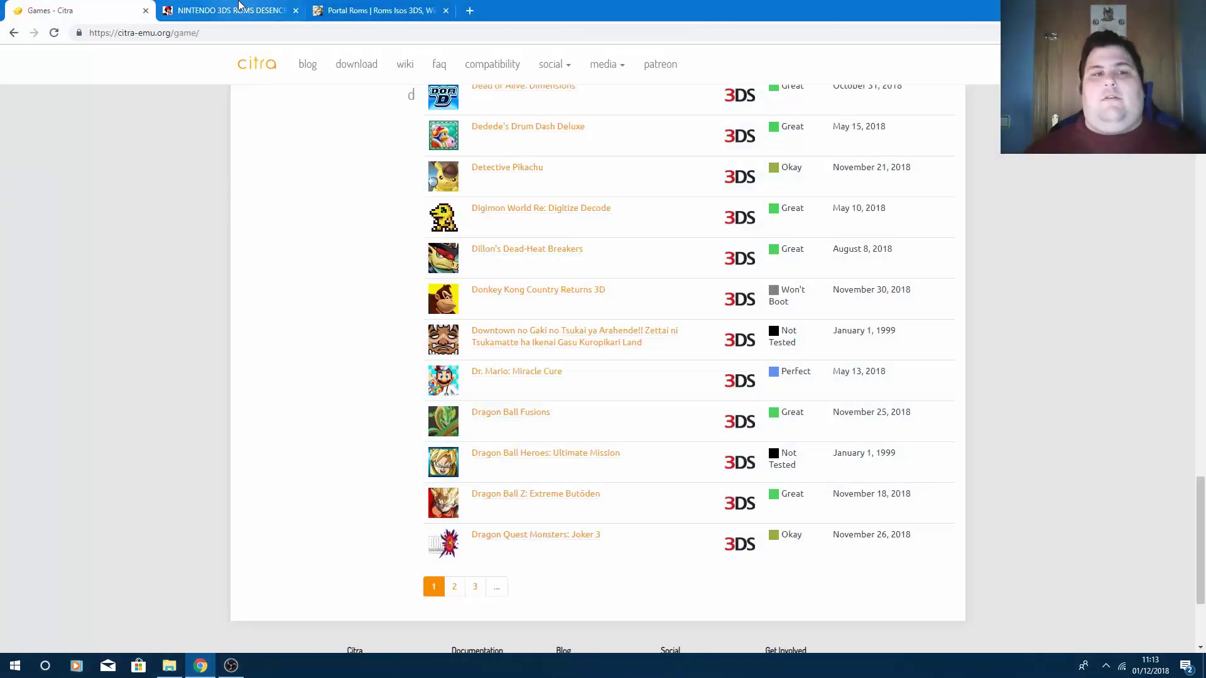
click(238, 7)
click(345, 8)
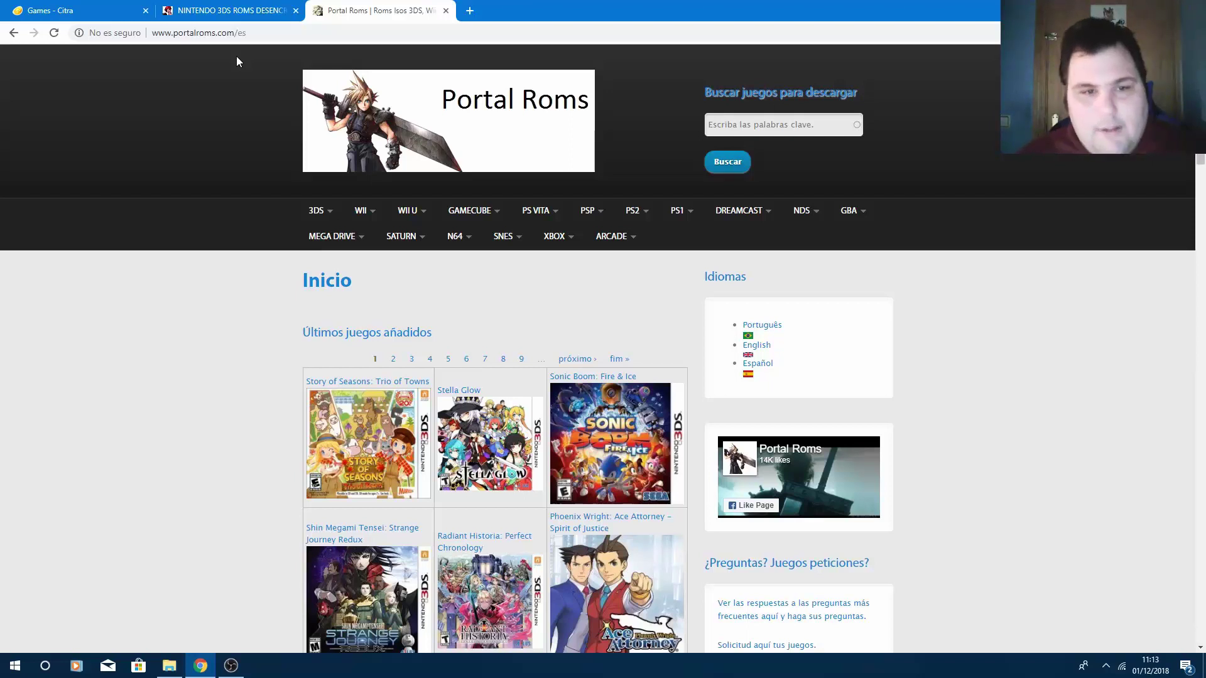
mouse_move(323, 215)
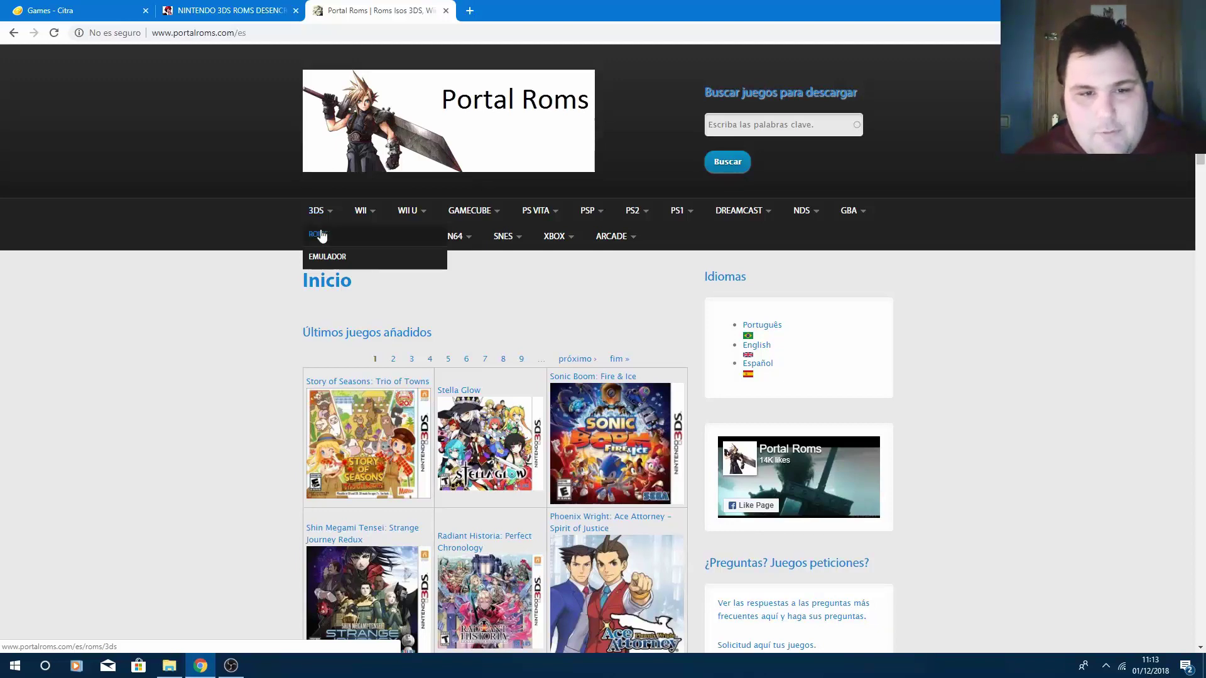
click(318, 234)
mouse_move(455, 250)
scroll(454, 250, down, 7)
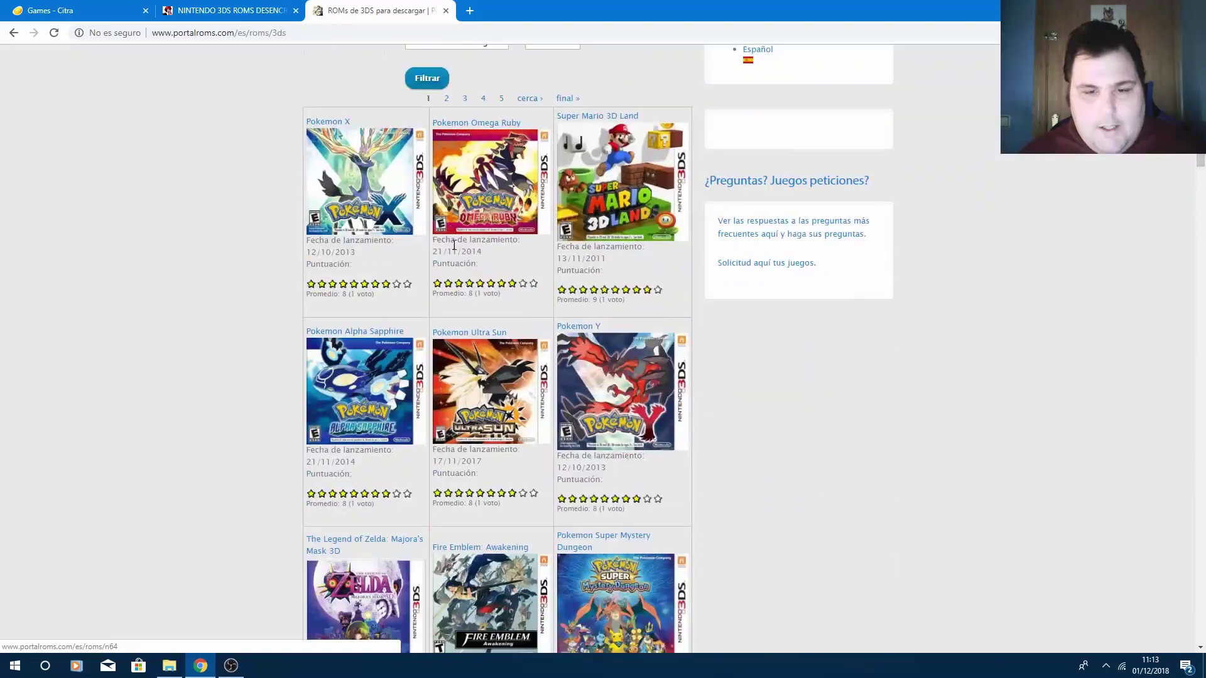
- Browse the Portal Roms 3DS listing and open the Pokemon Alpha Sapphire page to examine its download links
scroll(532, 375, down, 4)
scroll(533, 375, up, 3)
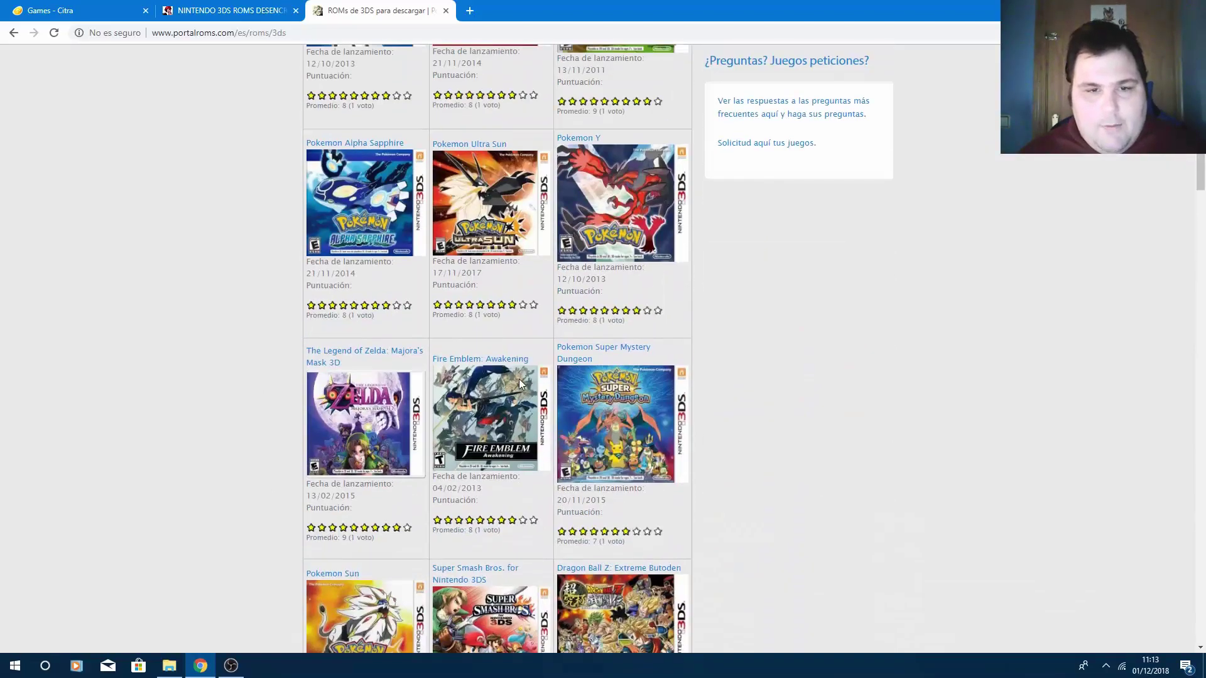
click(328, 223)
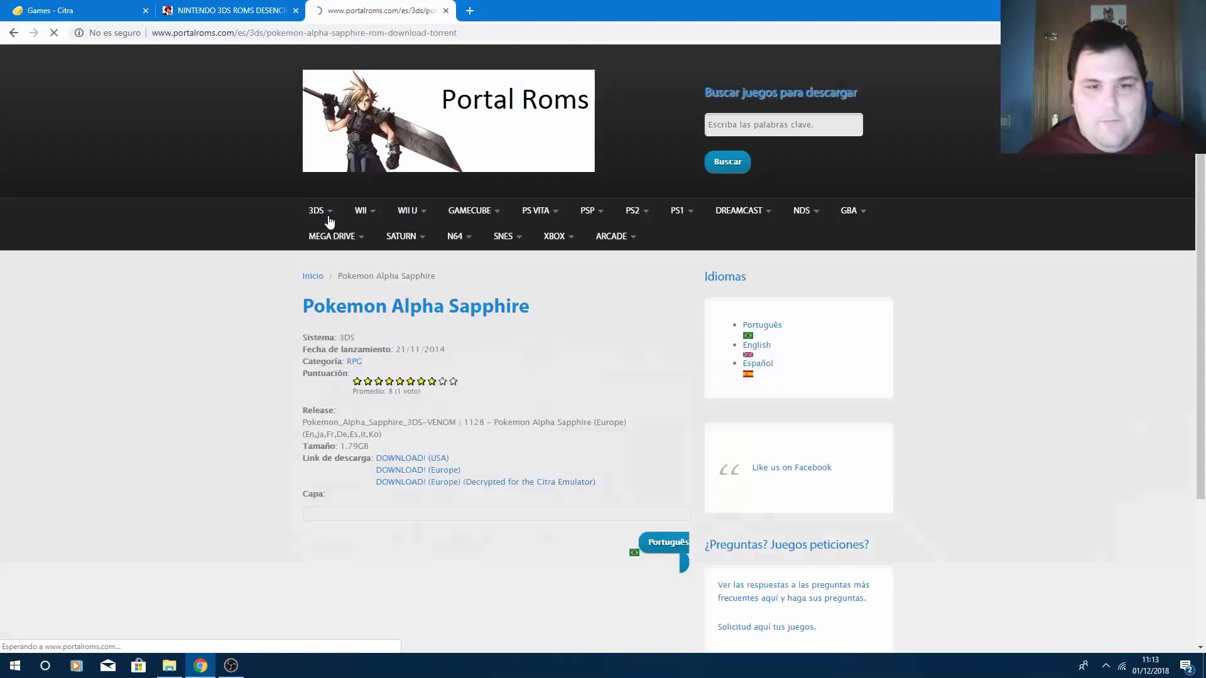
scroll(517, 444, down, 4)
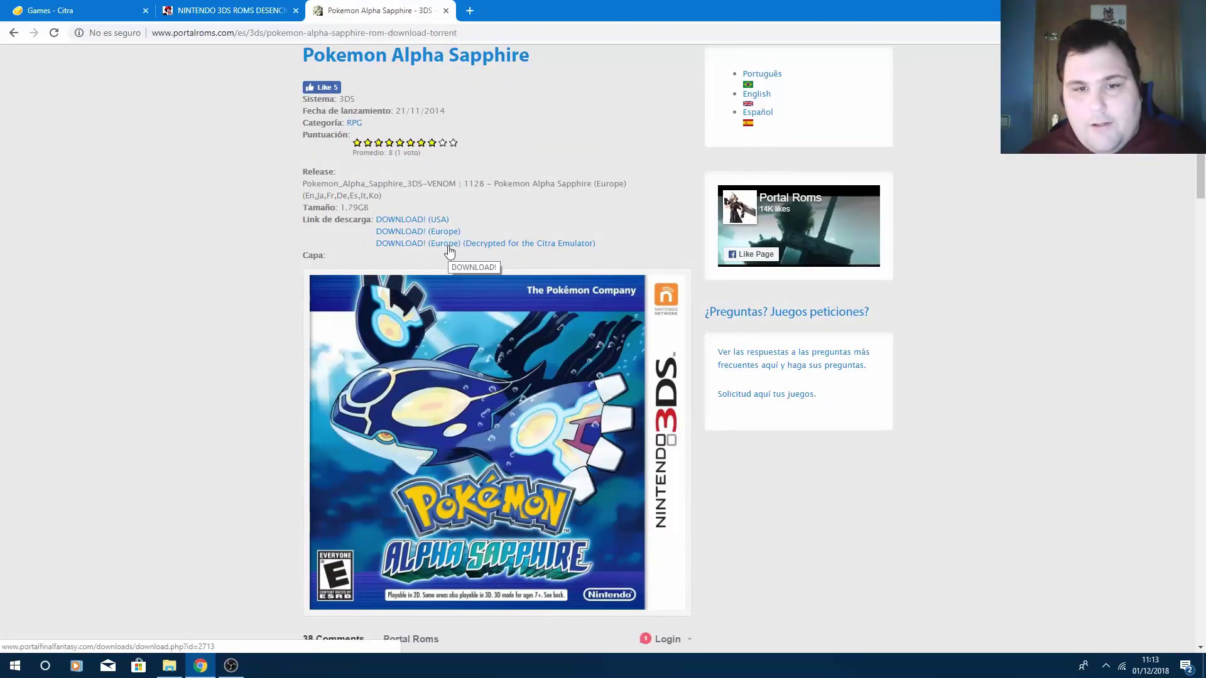
- Open Alpha Sapphire's Europe download decrypted for the Citra Emulator, accept the site notice, check the torrent wait page and close it
click(519, 249)
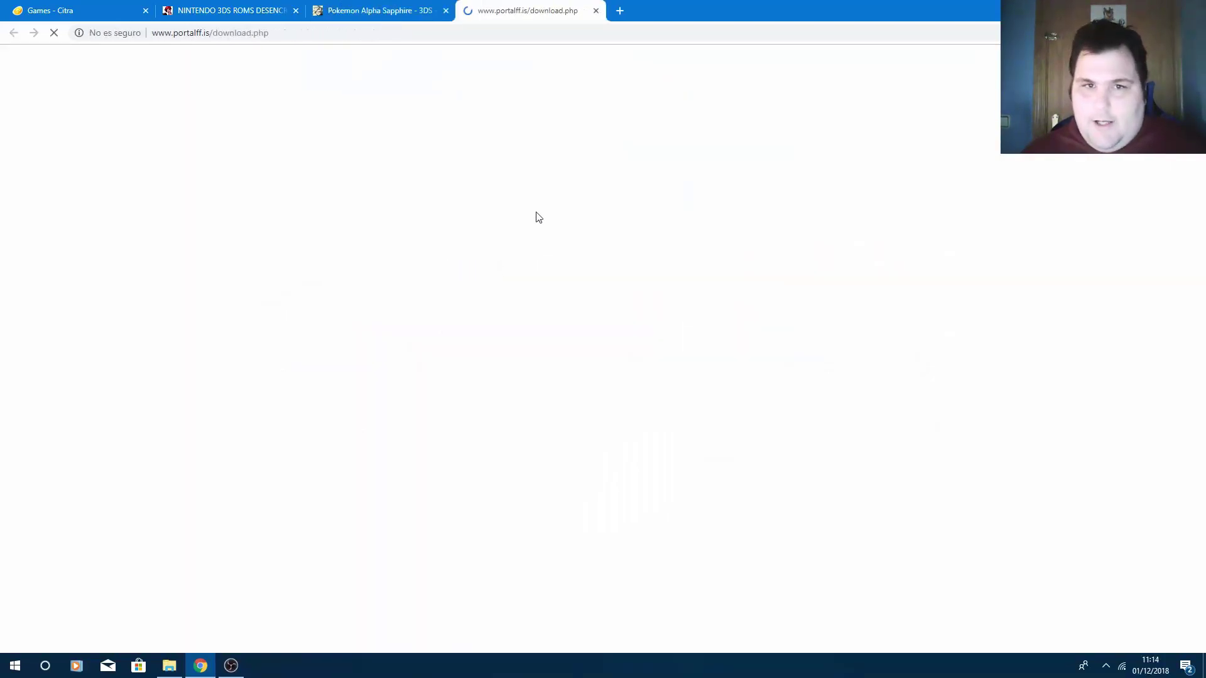
click(596, 11)
click(493, 245)
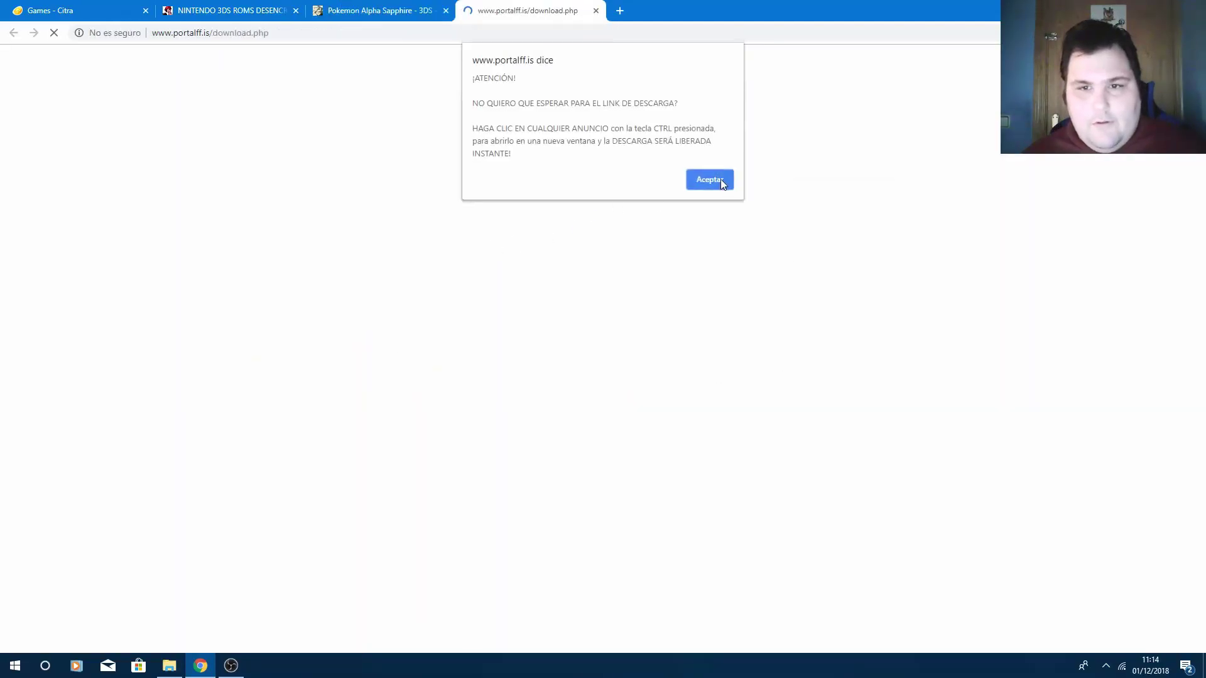
click(721, 180)
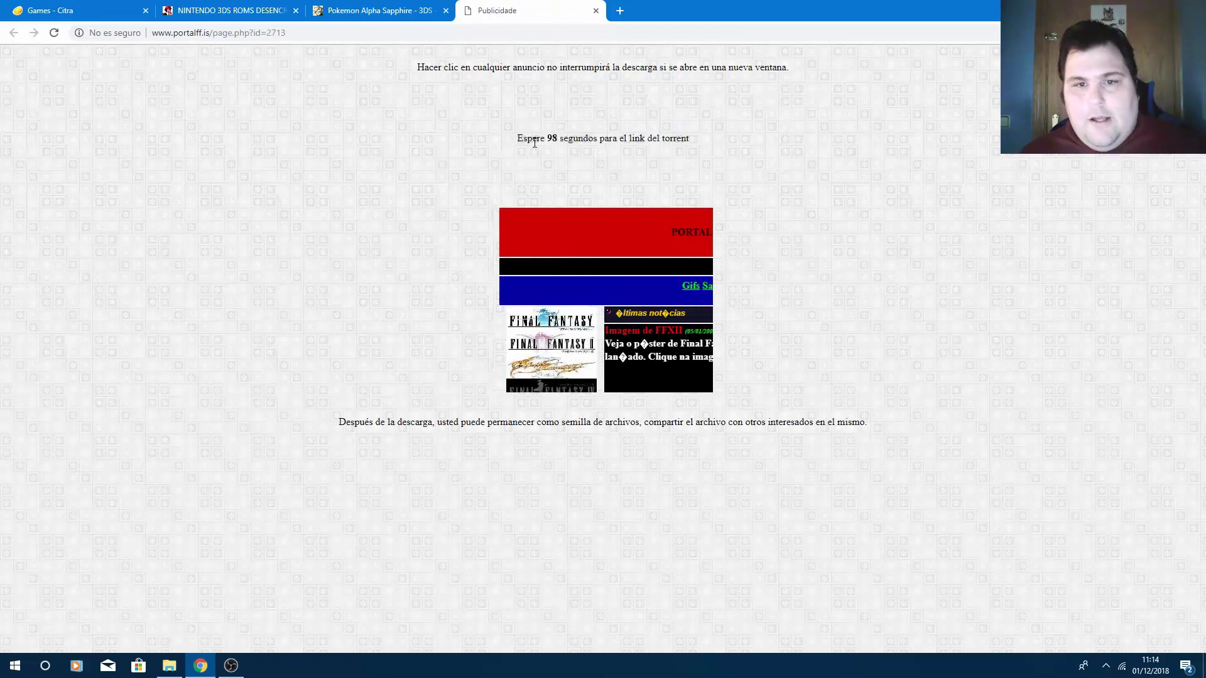
drag(517, 140, 675, 144)
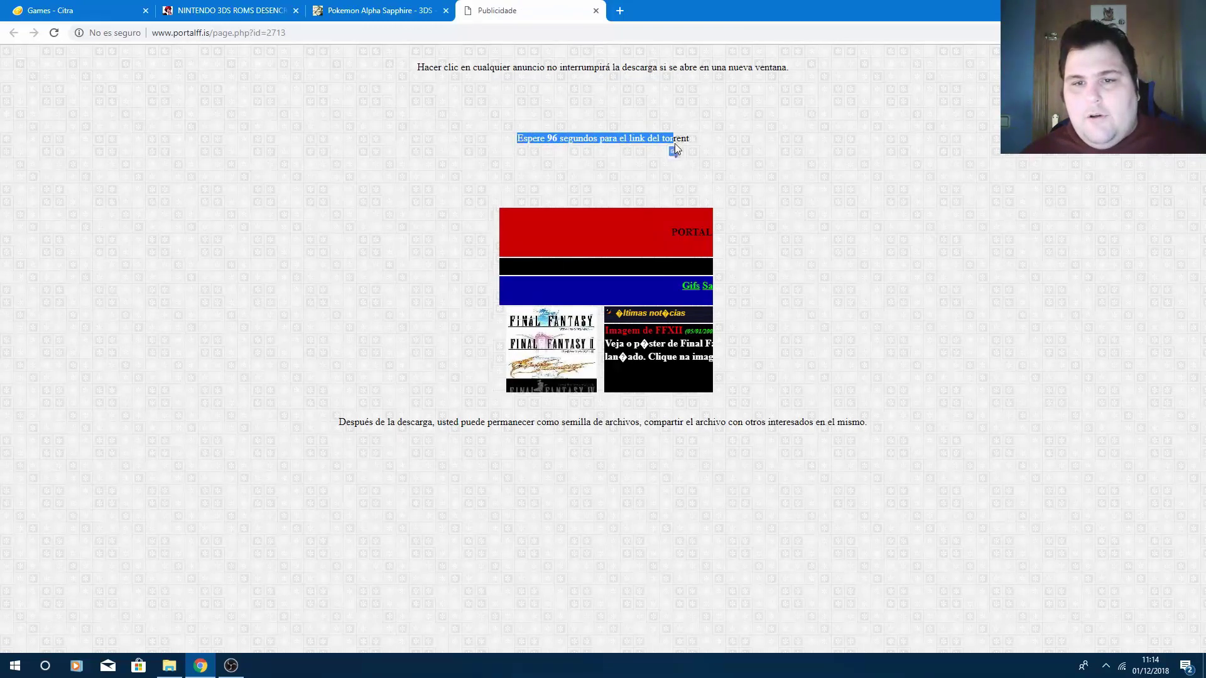
click(674, 150)
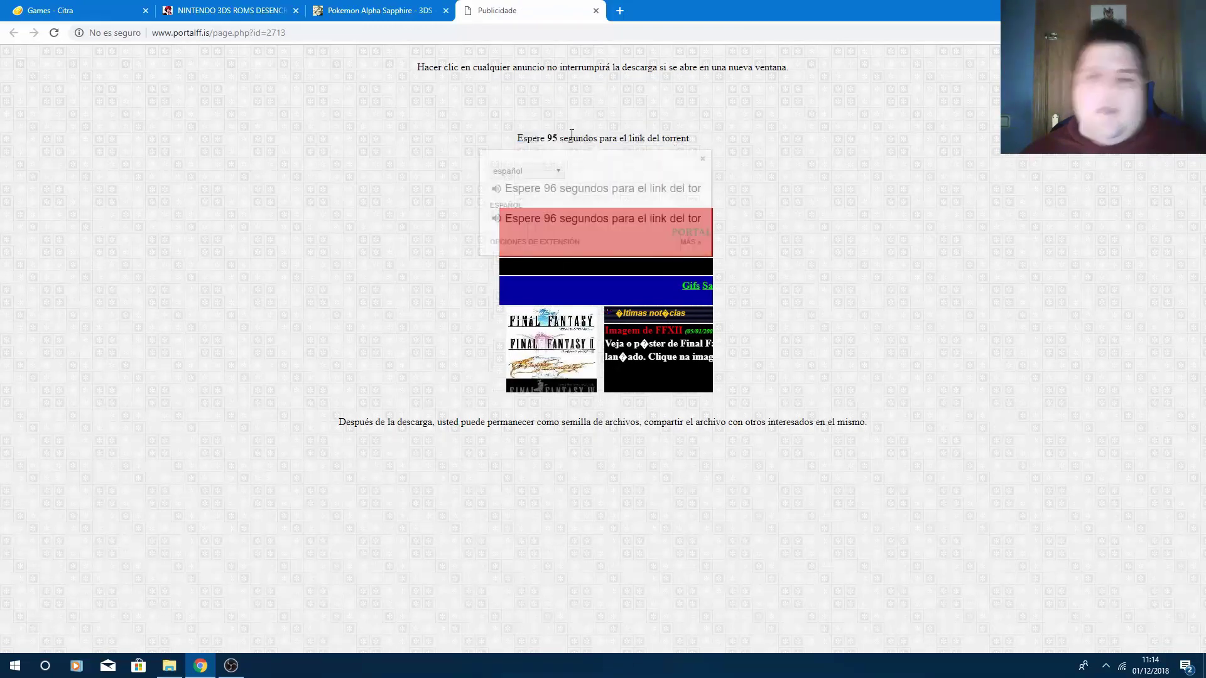
click(502, 136)
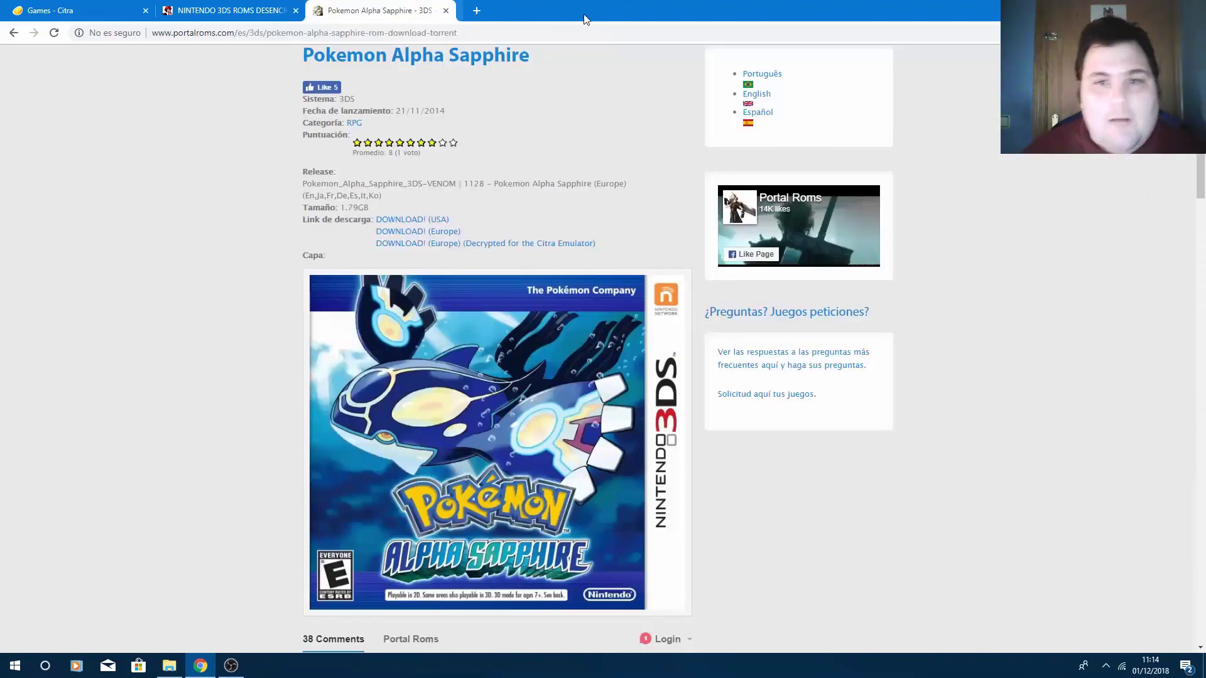
click(596, 11)
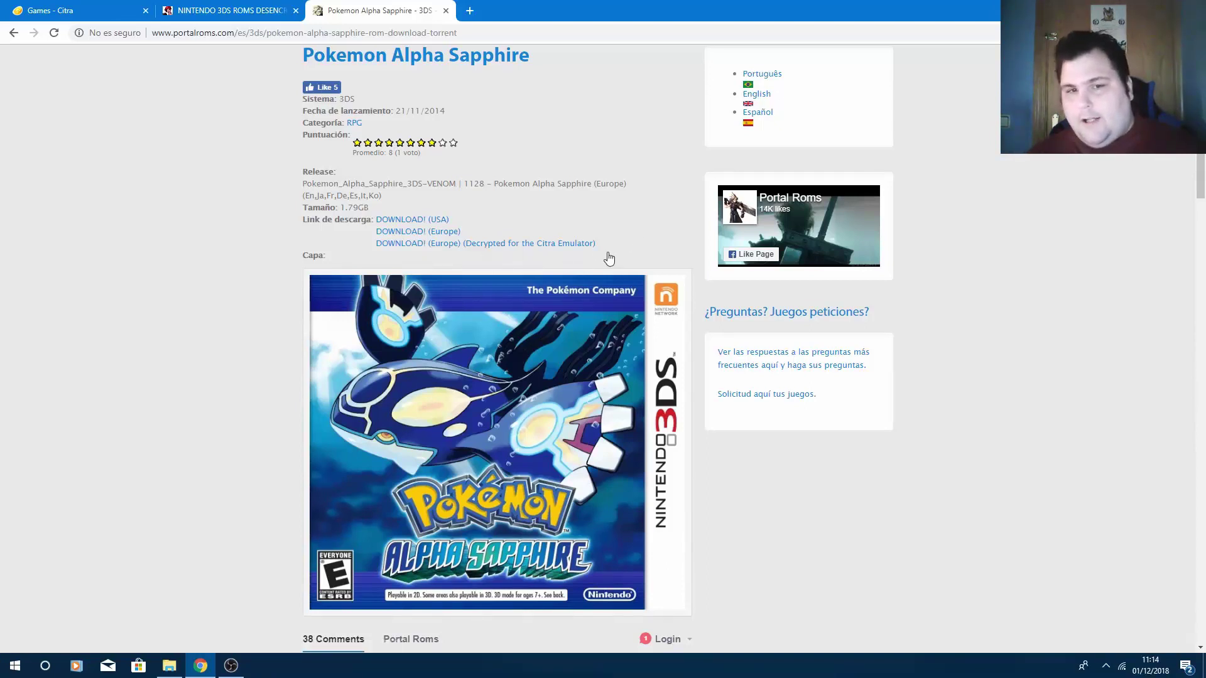
- Return to the 3DS listing and open the Pokemon Ultra Sun page to check its Citra-decrypted Europe download link
click(14, 33)
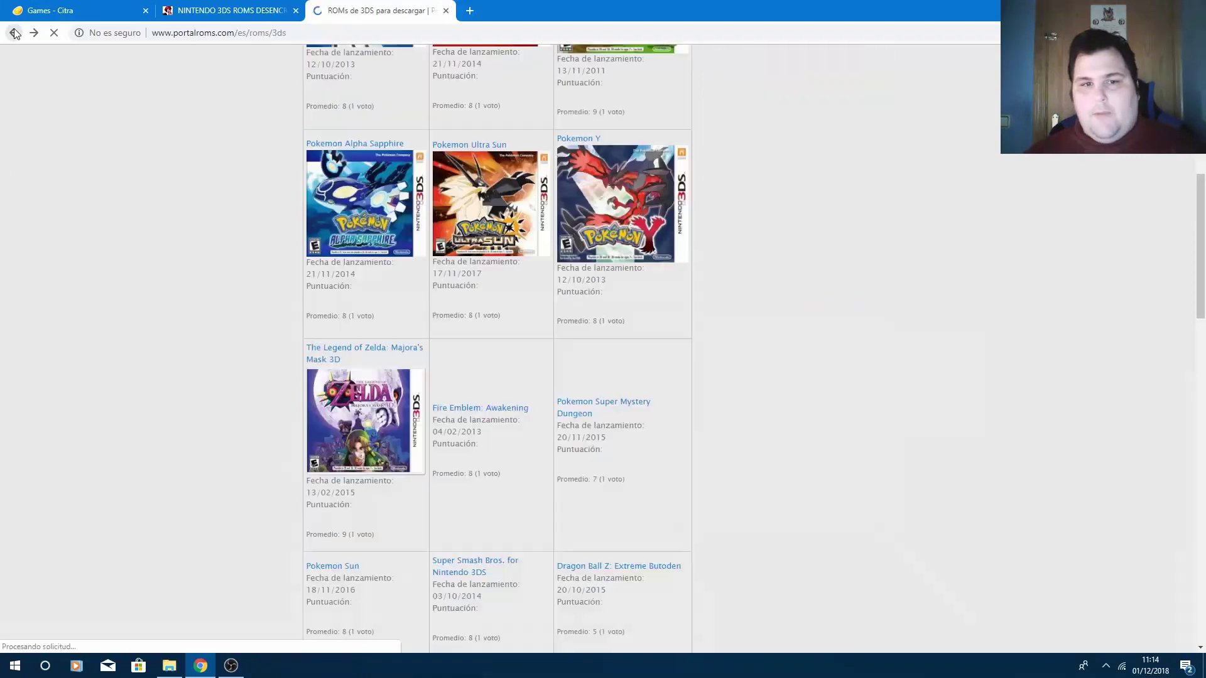
click(477, 234)
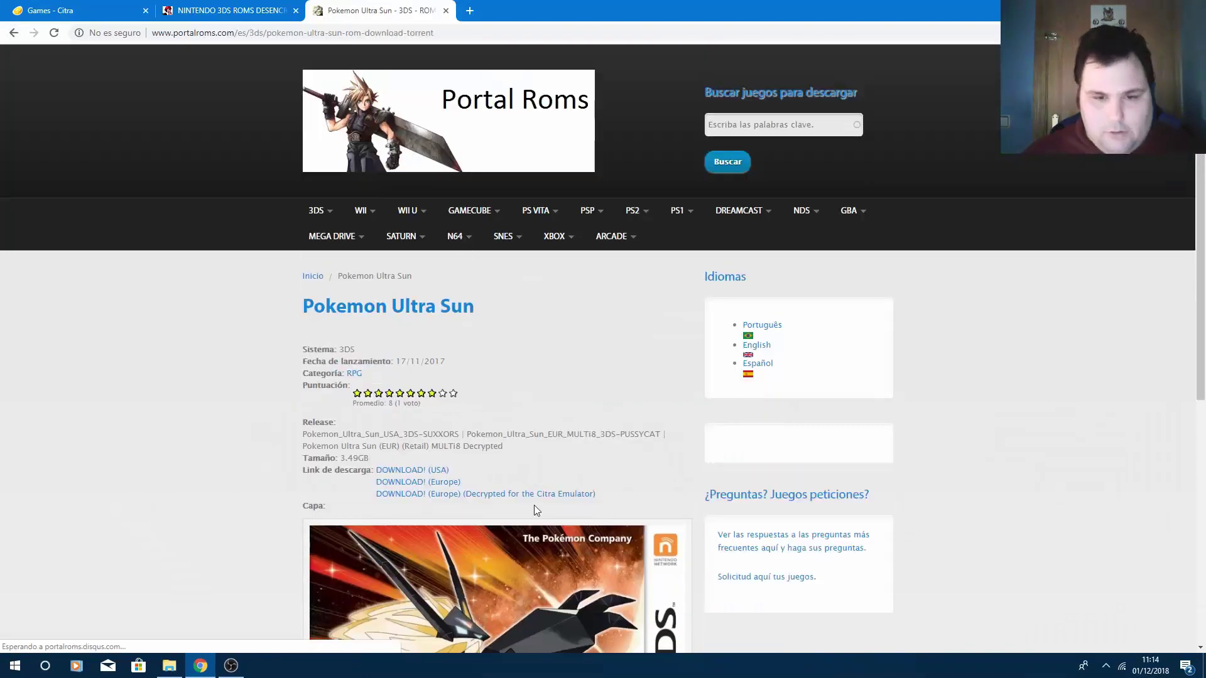
drag(597, 496, 350, 496)
click(105, 264)
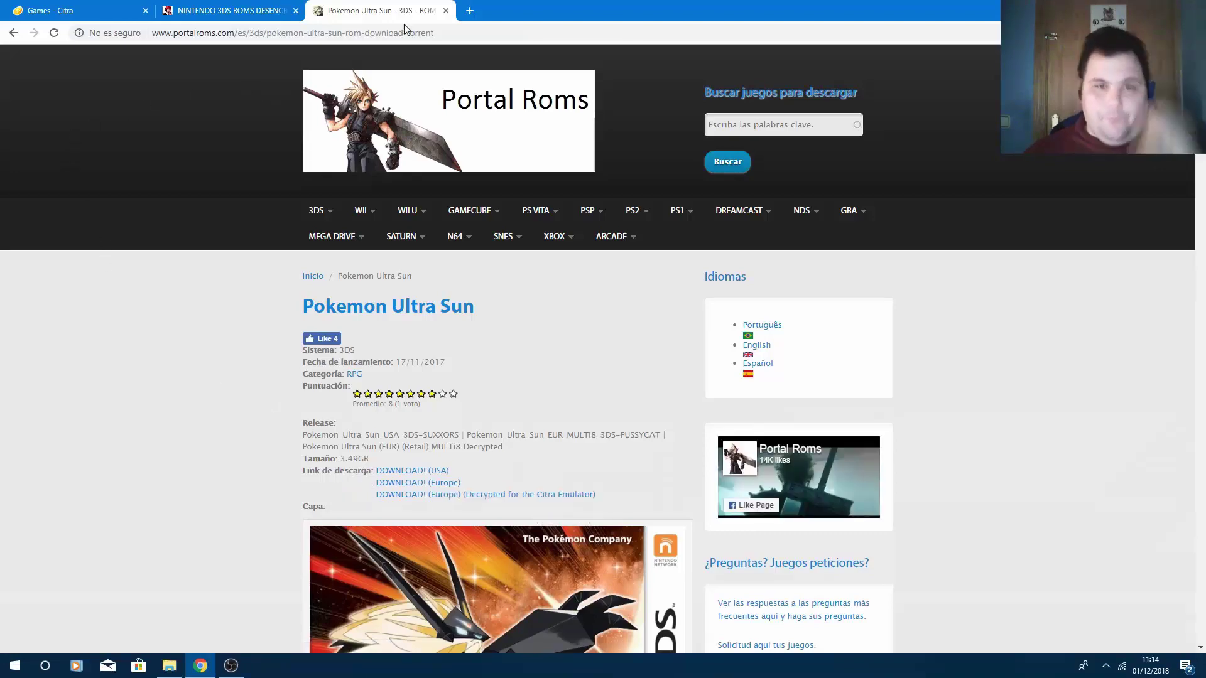
- Switch to the Orochi Games page and open its list of all decrypted Nintendo 3DS ROMs
click(235, 7)
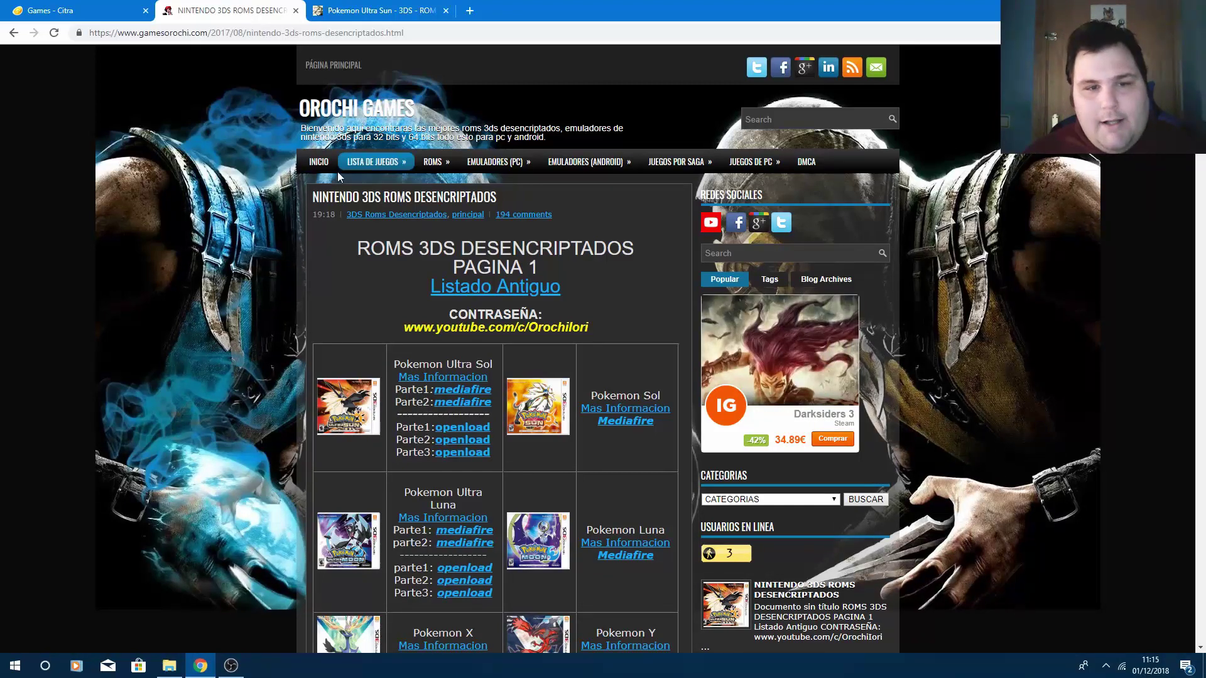
scroll(390, 236, down, 4)
scroll(391, 377, up, 4)
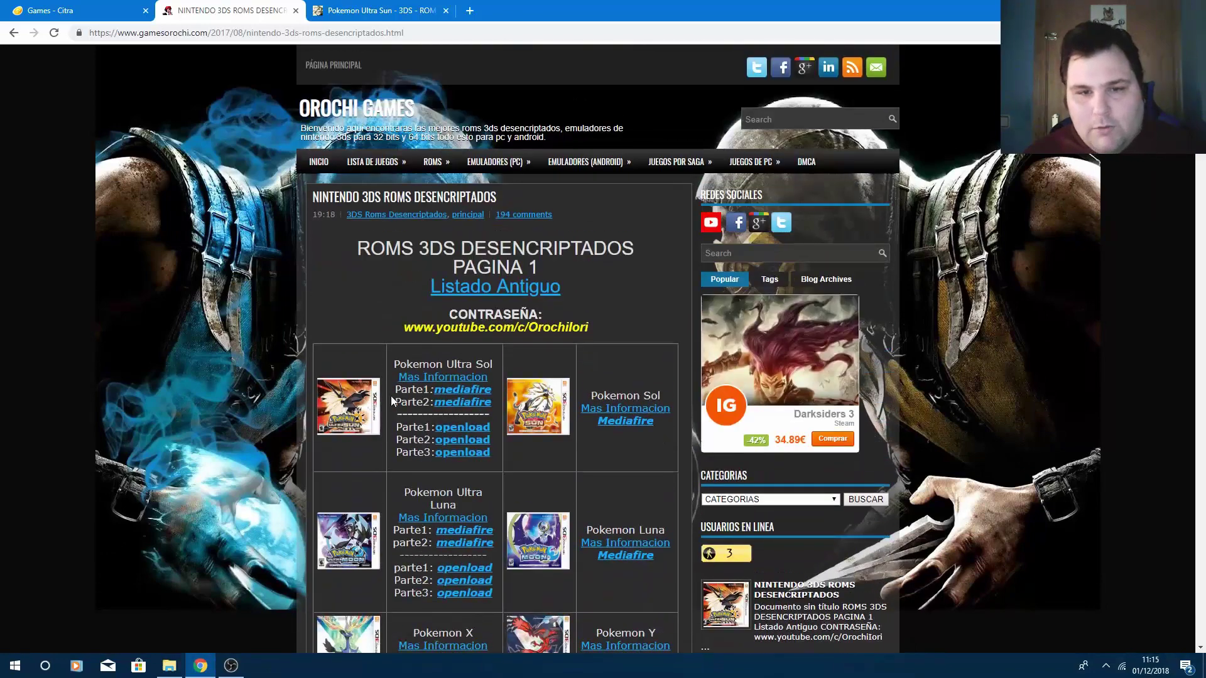
mouse_move(451, 167)
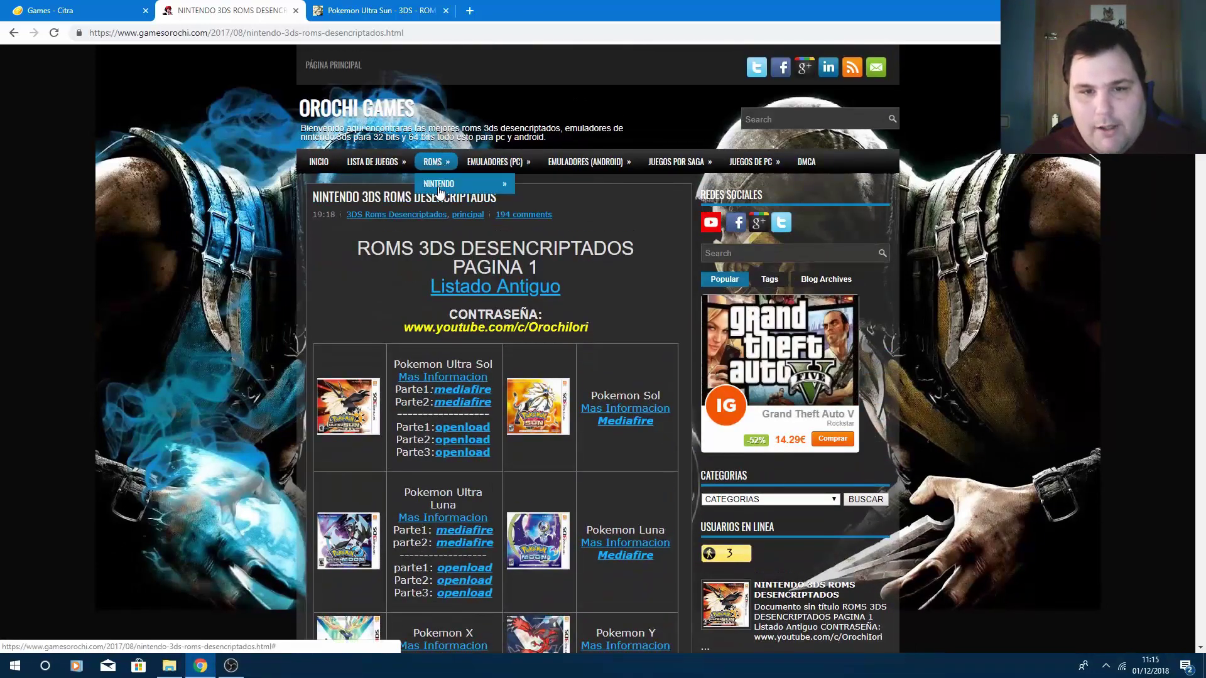
mouse_move(478, 184)
mouse_move(567, 217)
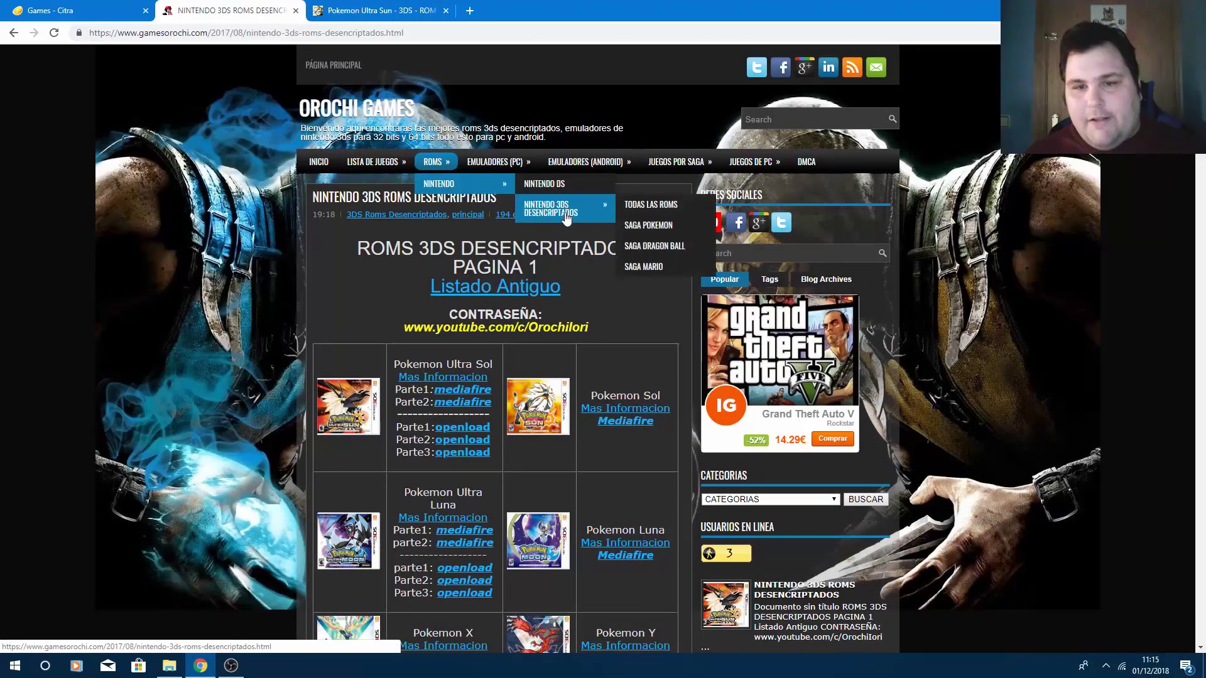
click(658, 212)
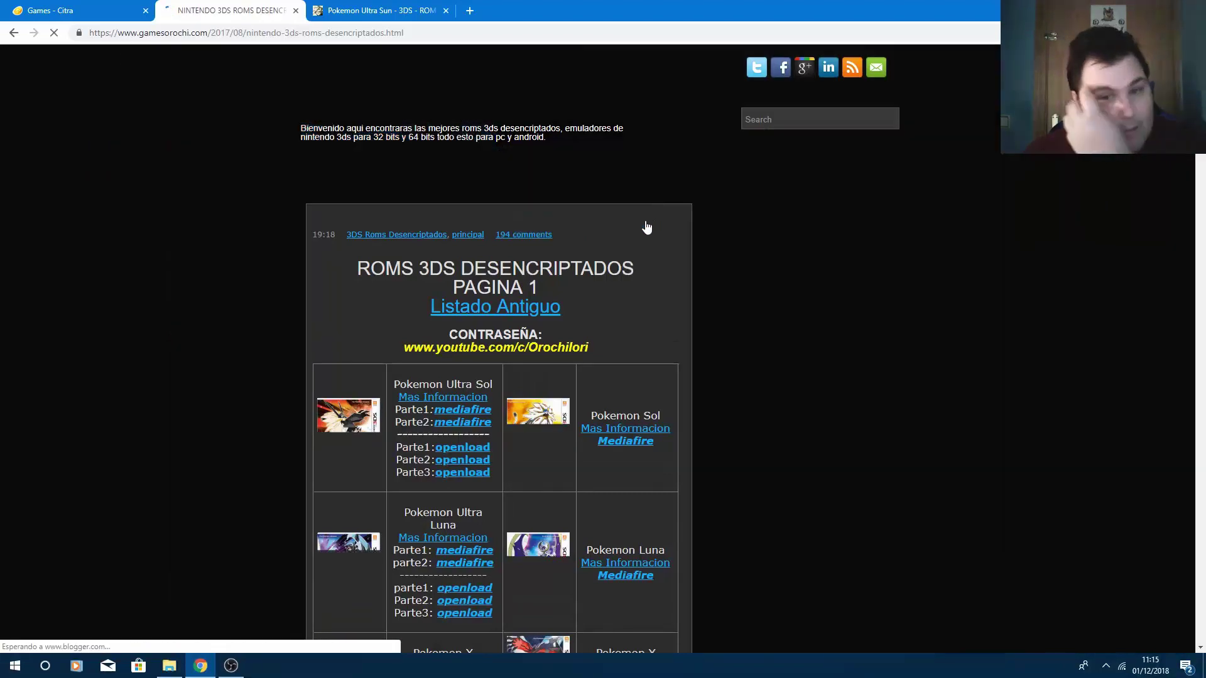
scroll(586, 300, down, 2)
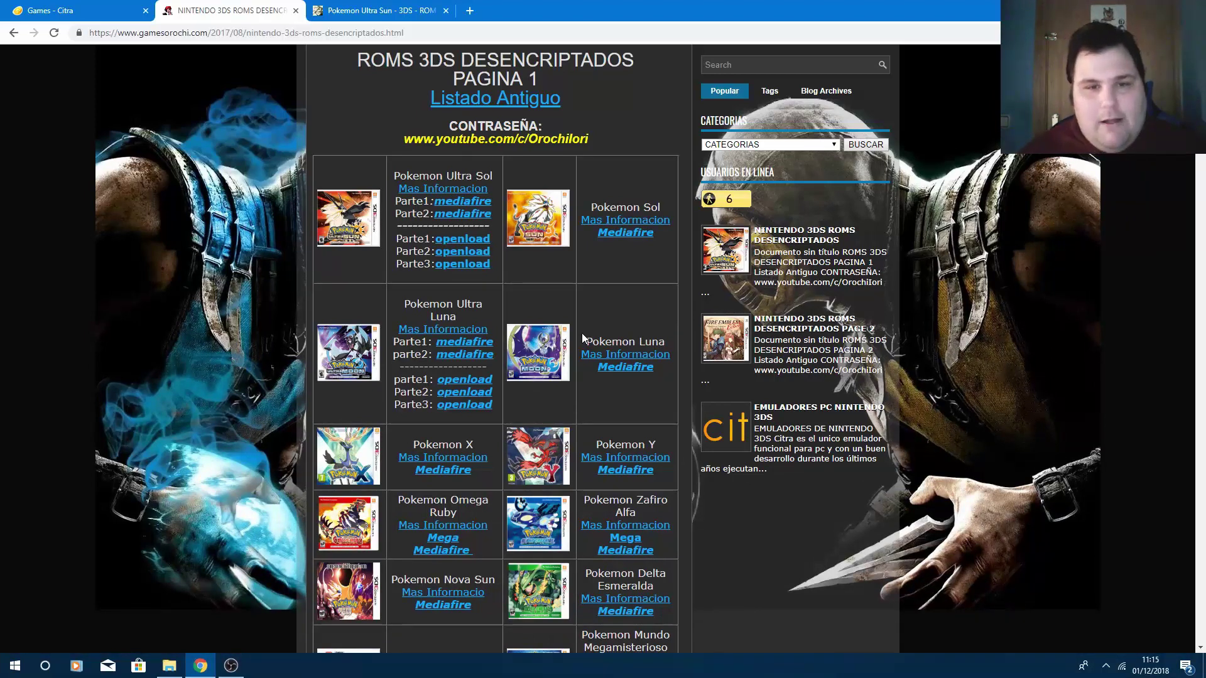
- Open the Mediafire link for Pokemon Ultra Sol part 1, pause AdBlock on all sites and reload the PeShort page
click(458, 200)
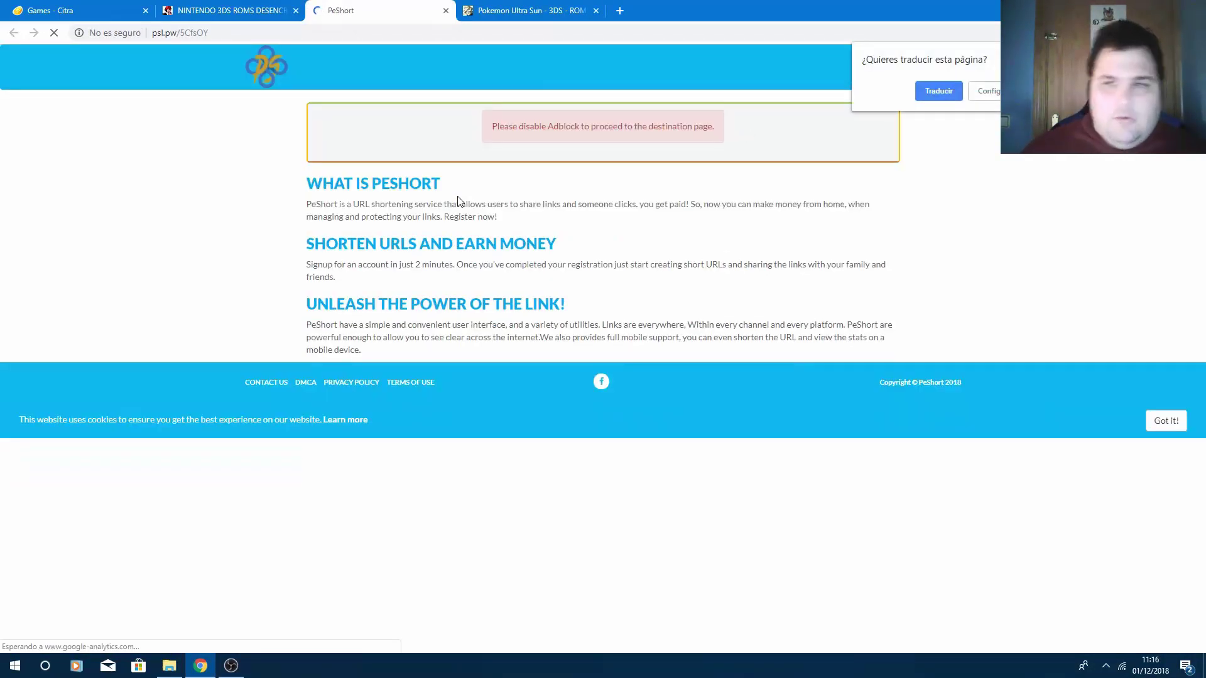
click(639, 122)
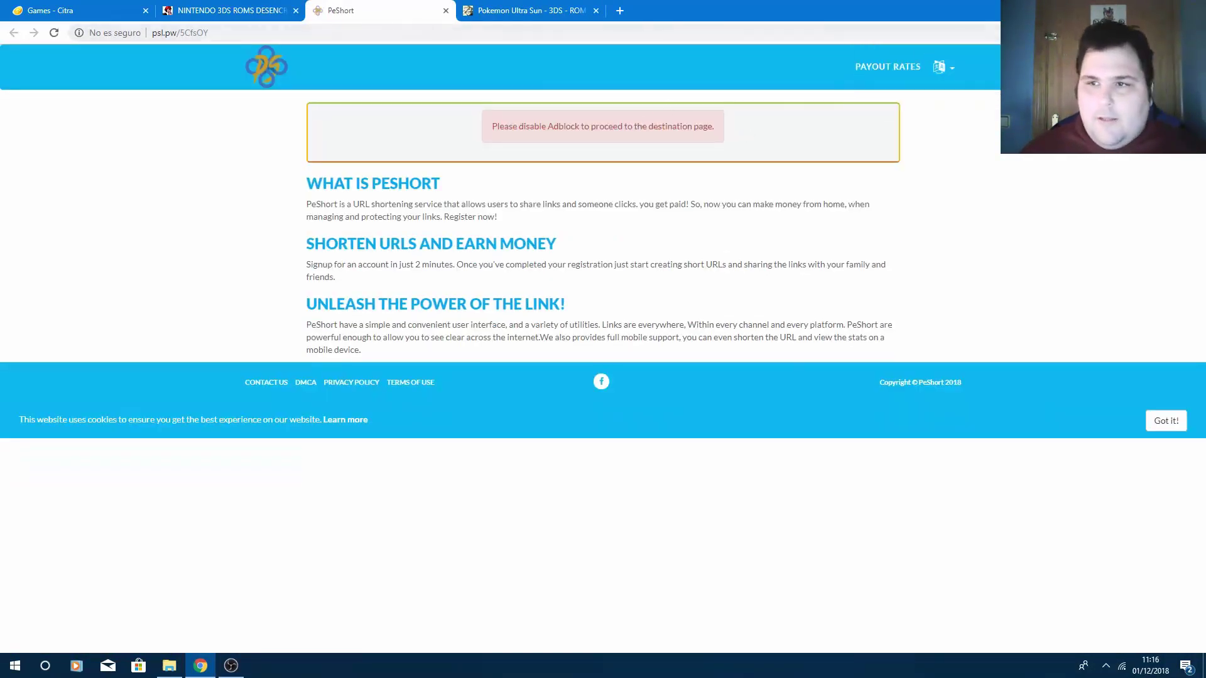
click(1060, 32)
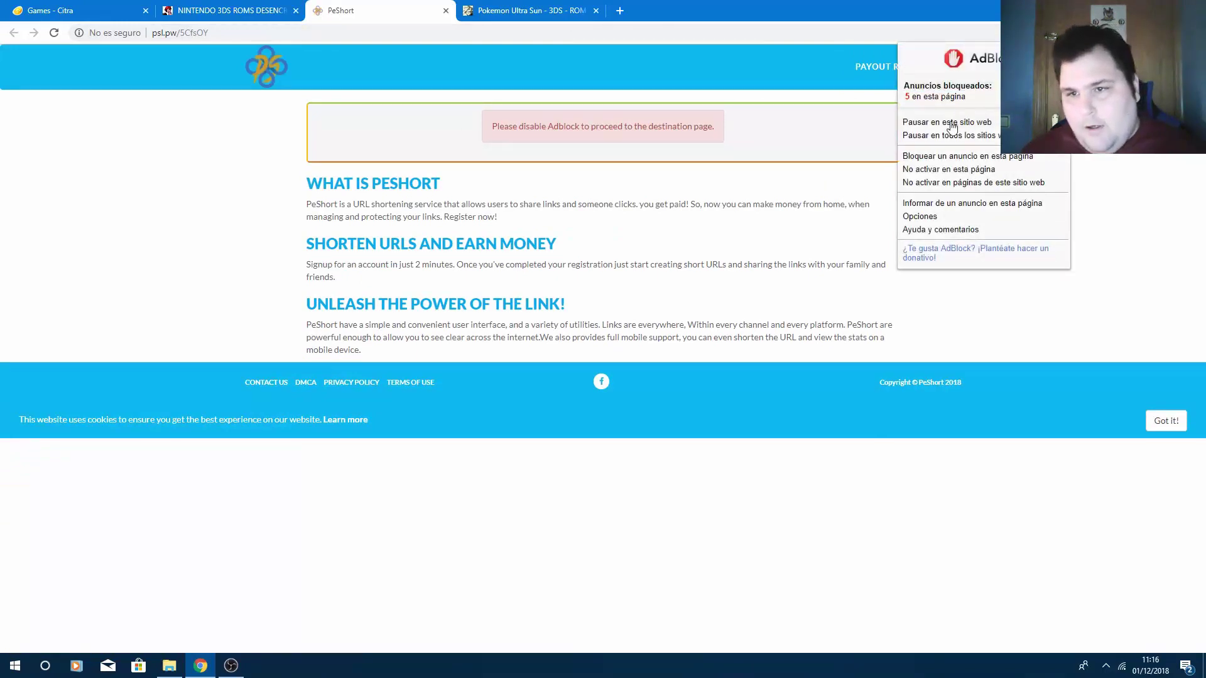
click(941, 136)
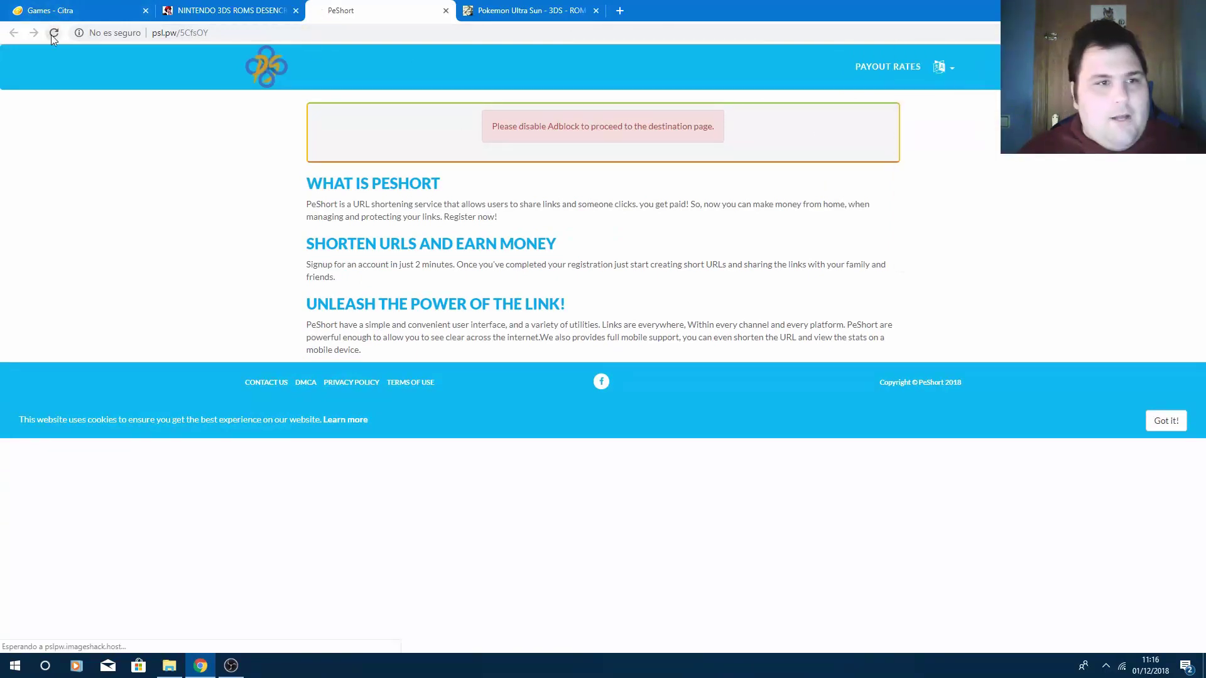
click(53, 35)
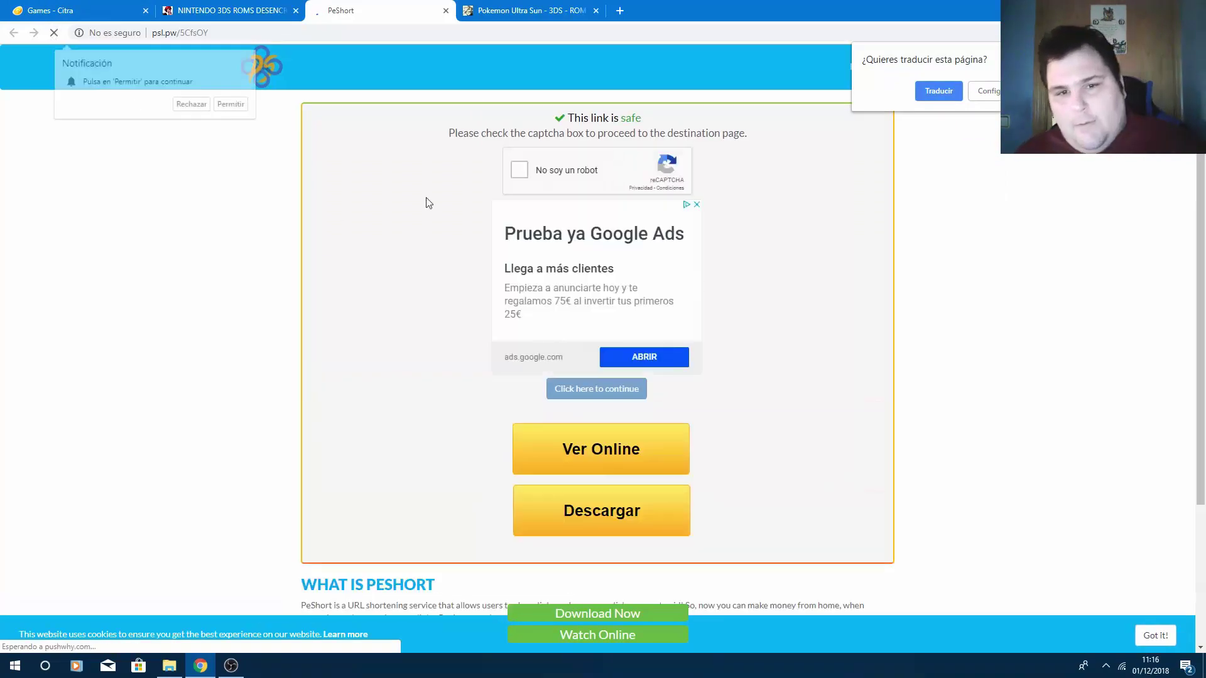
- Complete the PeShort captcha check and continue to the link page, closing the advertising tab that opens
click(521, 174)
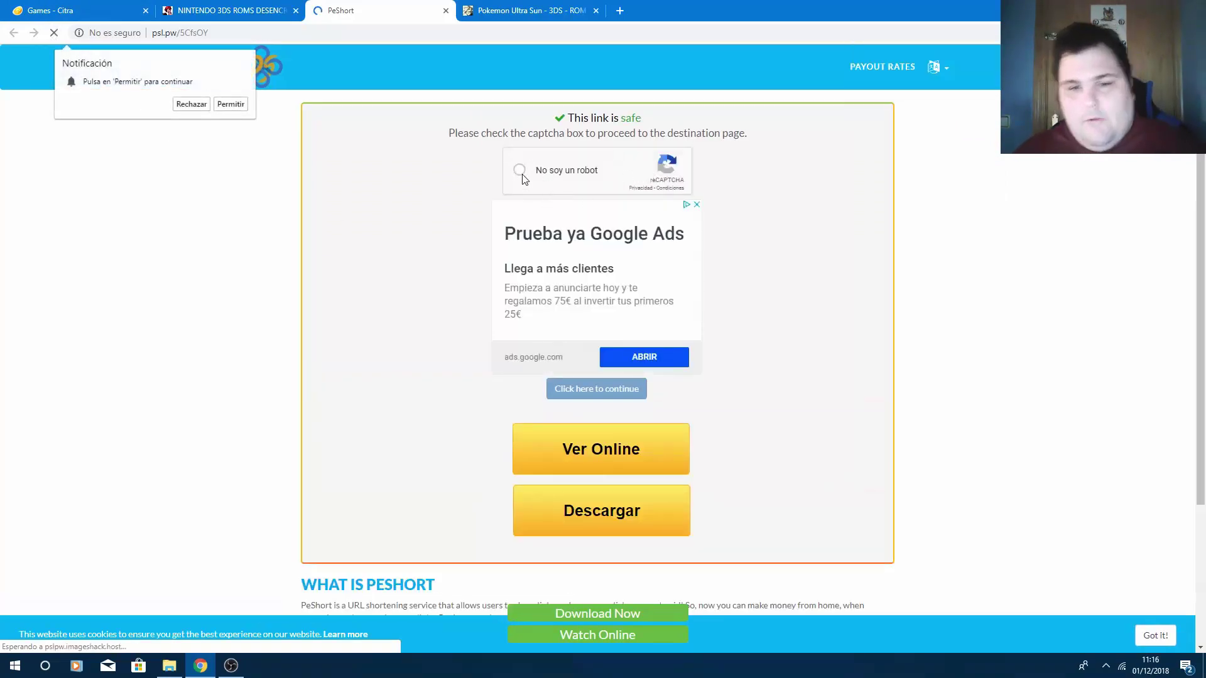
click(590, 400)
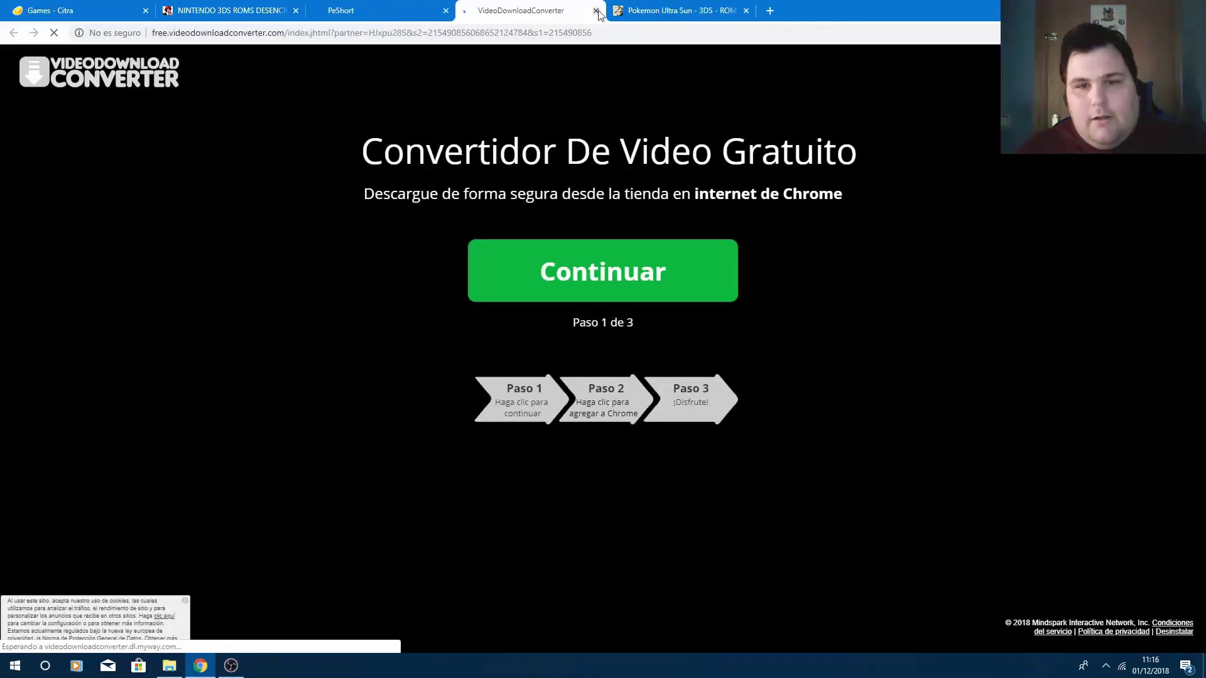
click(596, 10)
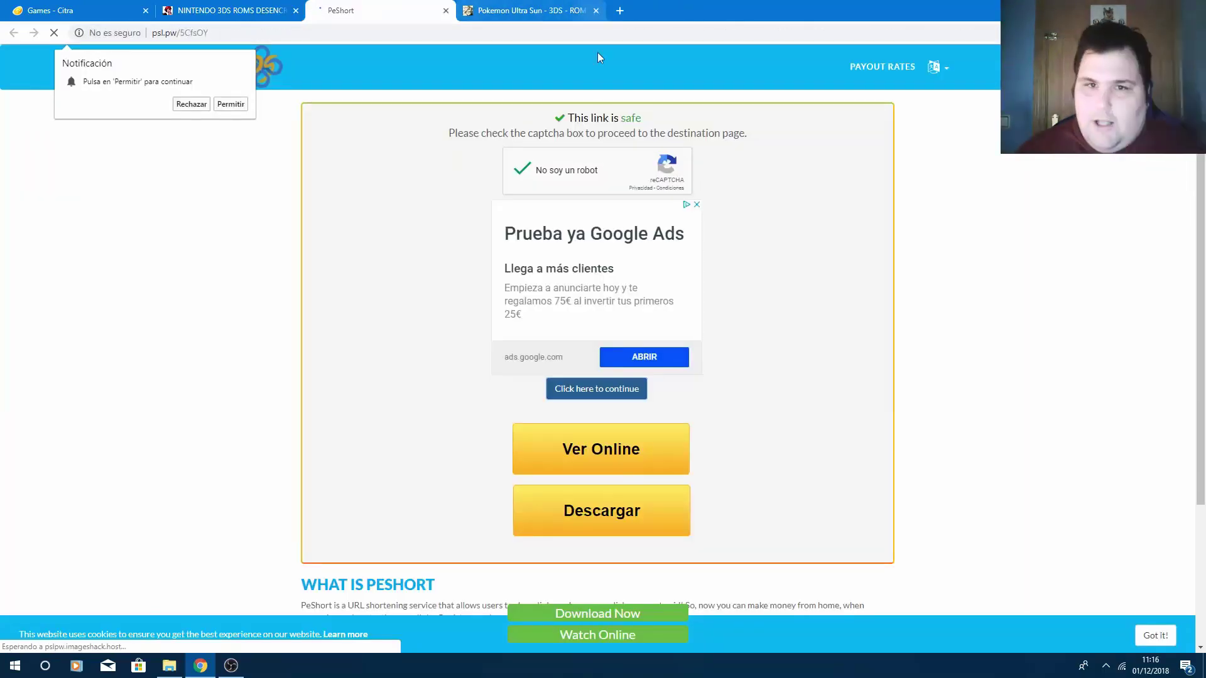
click(589, 394)
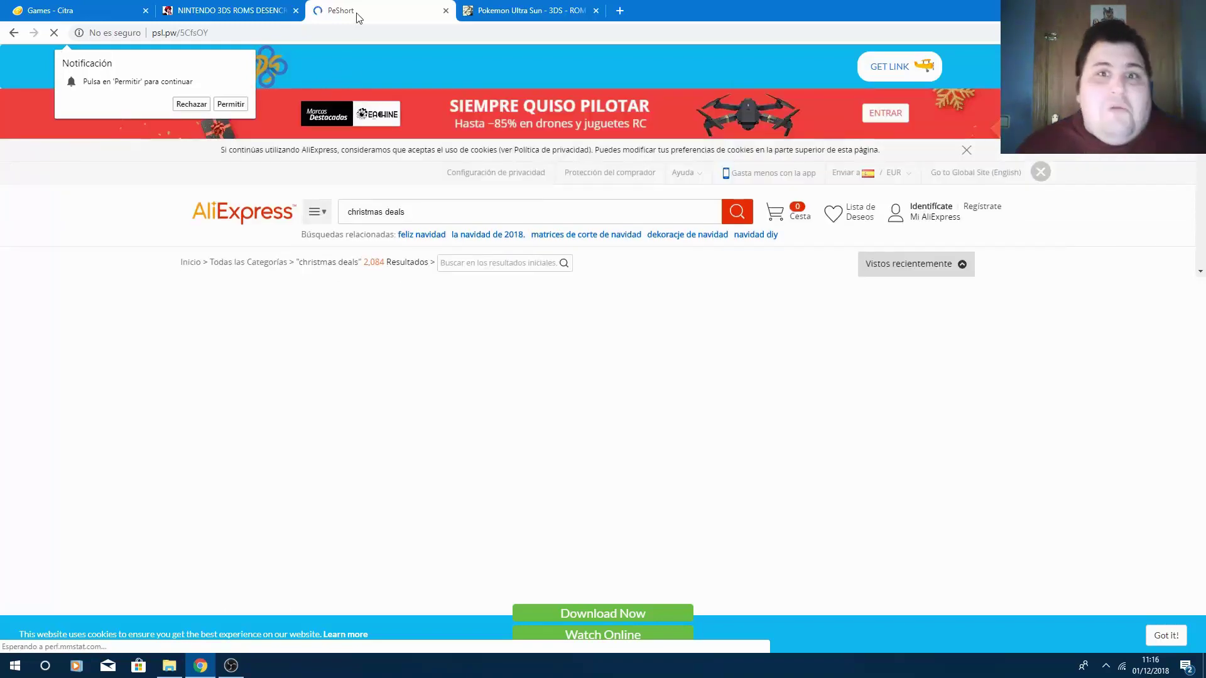
- Get the destination link from PeShort to reach the MediaFire download page, closing the advertising tabs
click(899, 68)
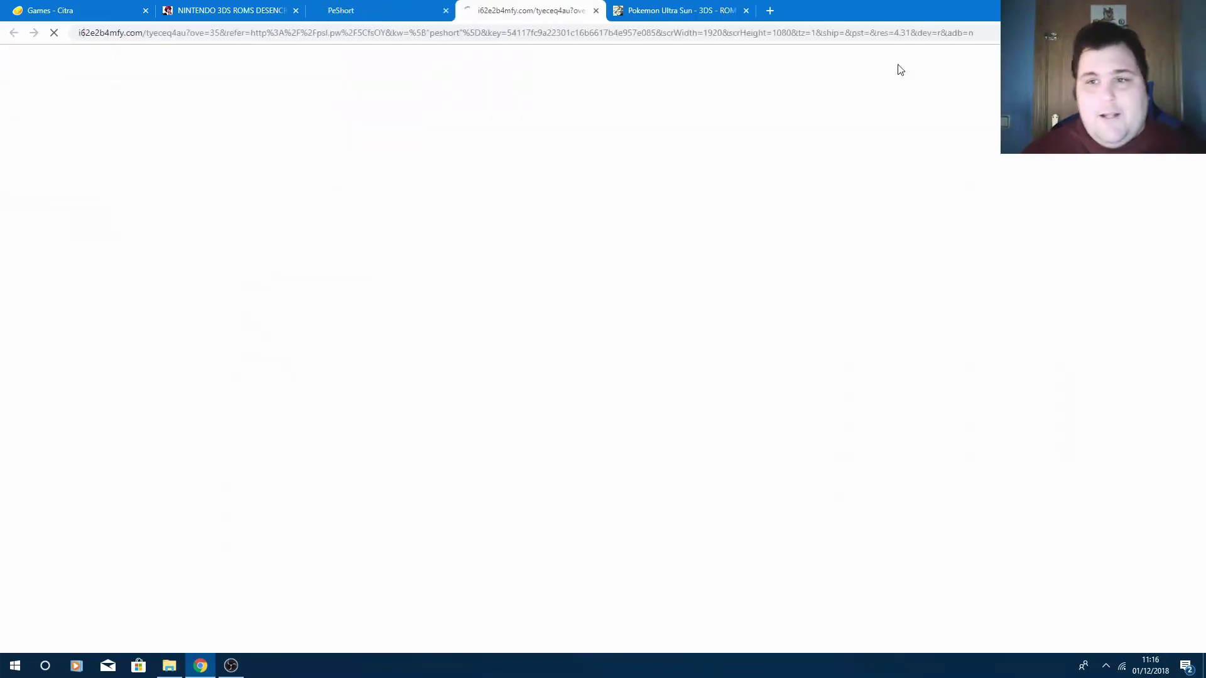
click(596, 12)
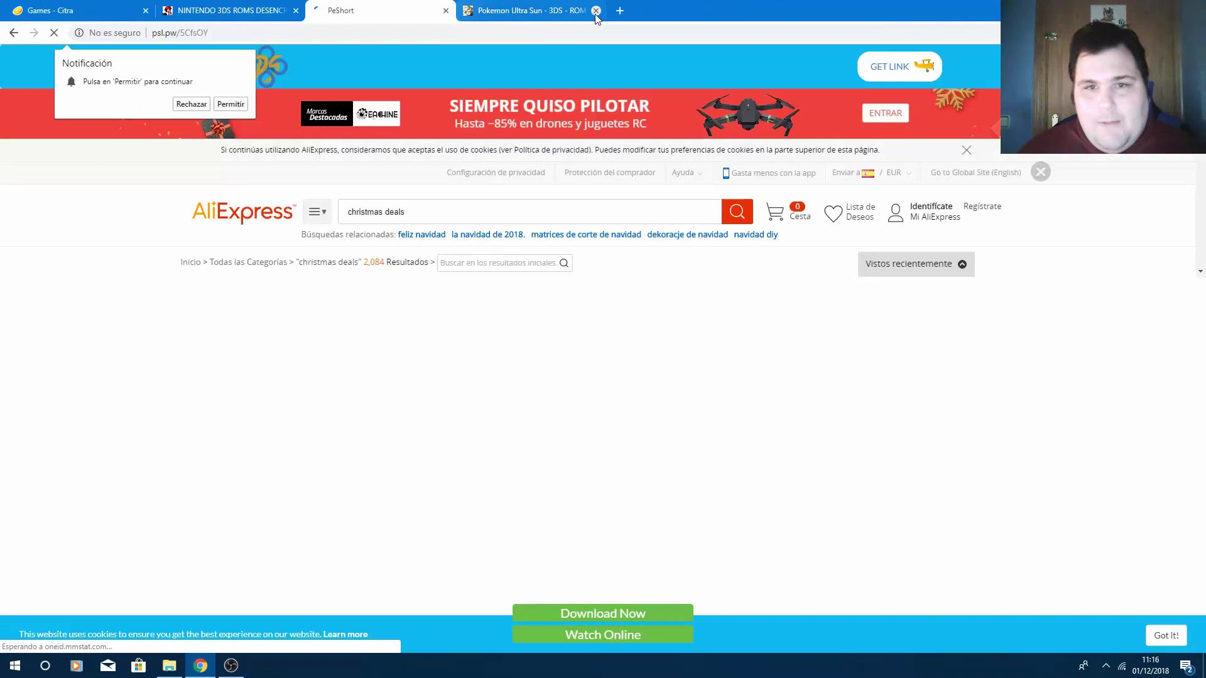
click(905, 69)
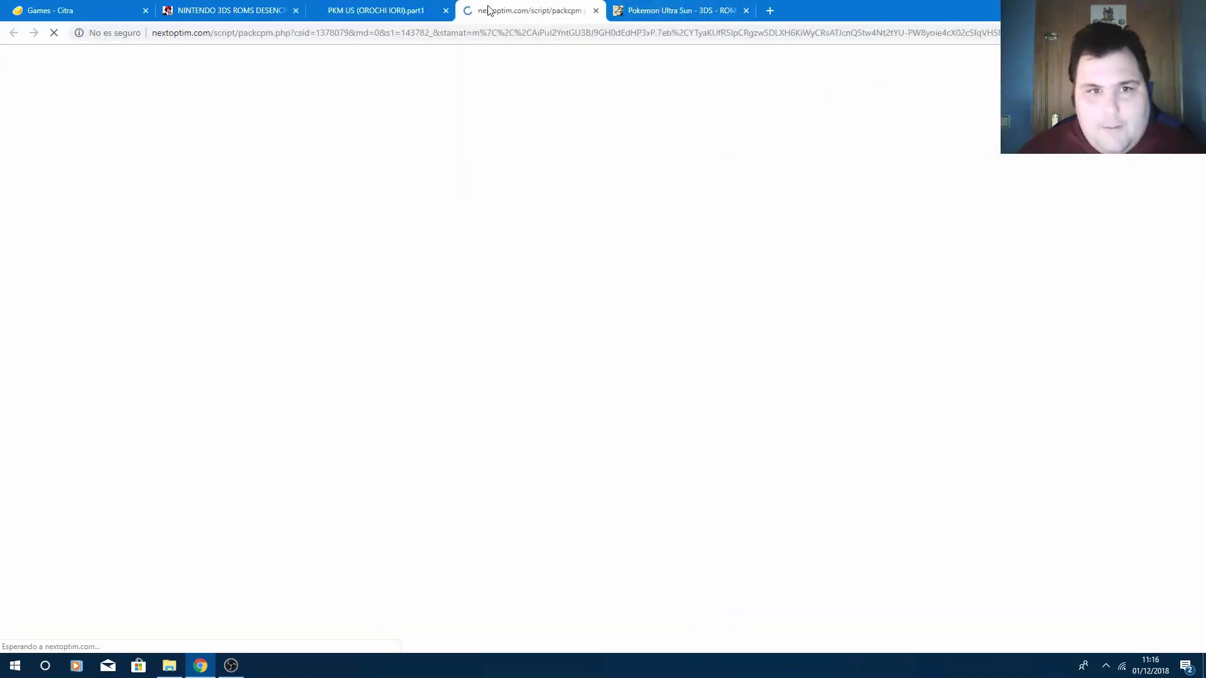
click(596, 11)
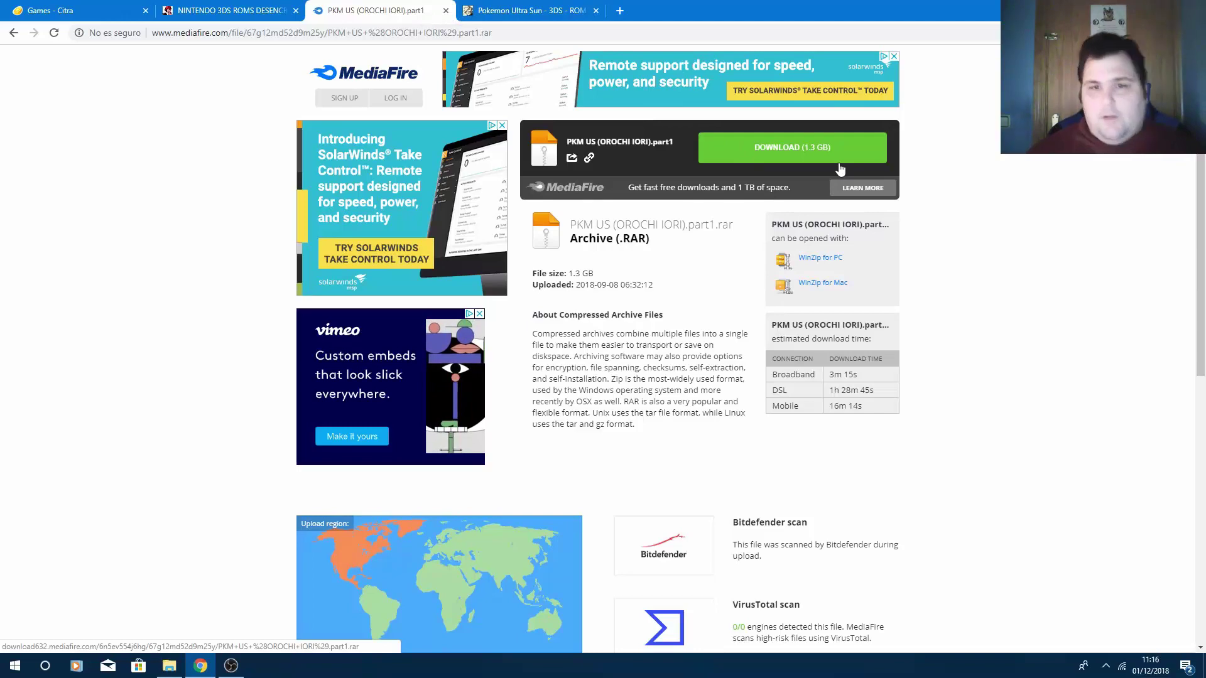
- Close the MediaFire and Orochi Games pages and show the Windows desktop
click(445, 11)
click(245, 11)
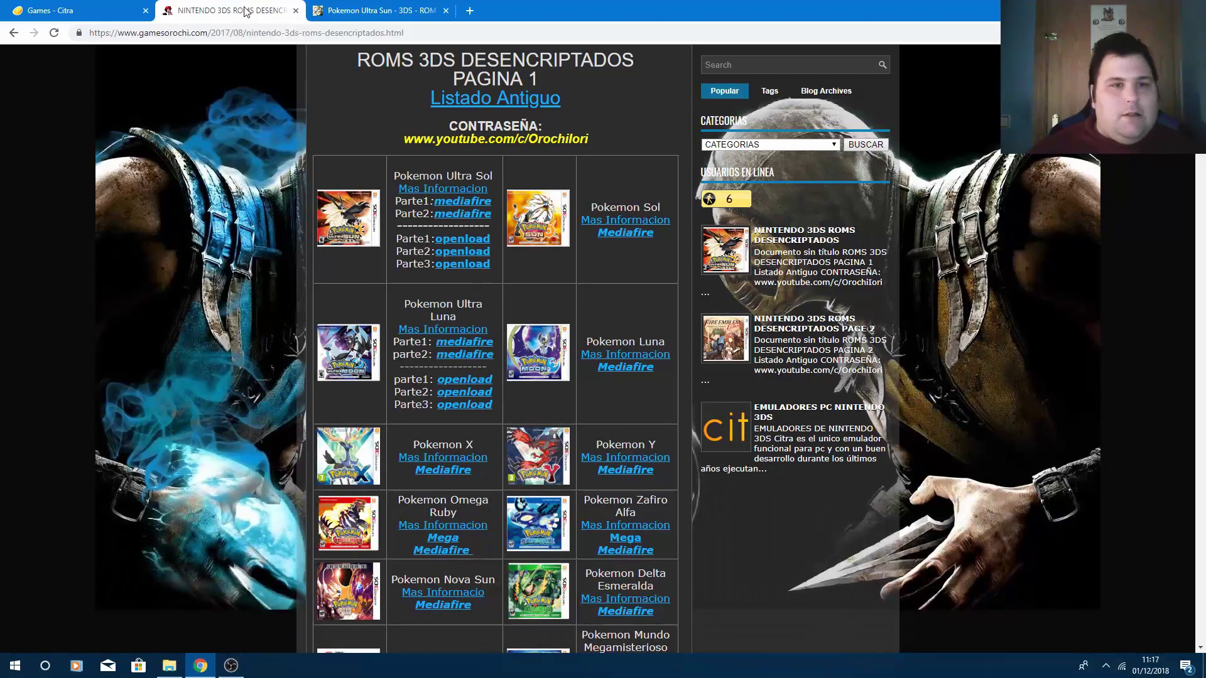
click(295, 12)
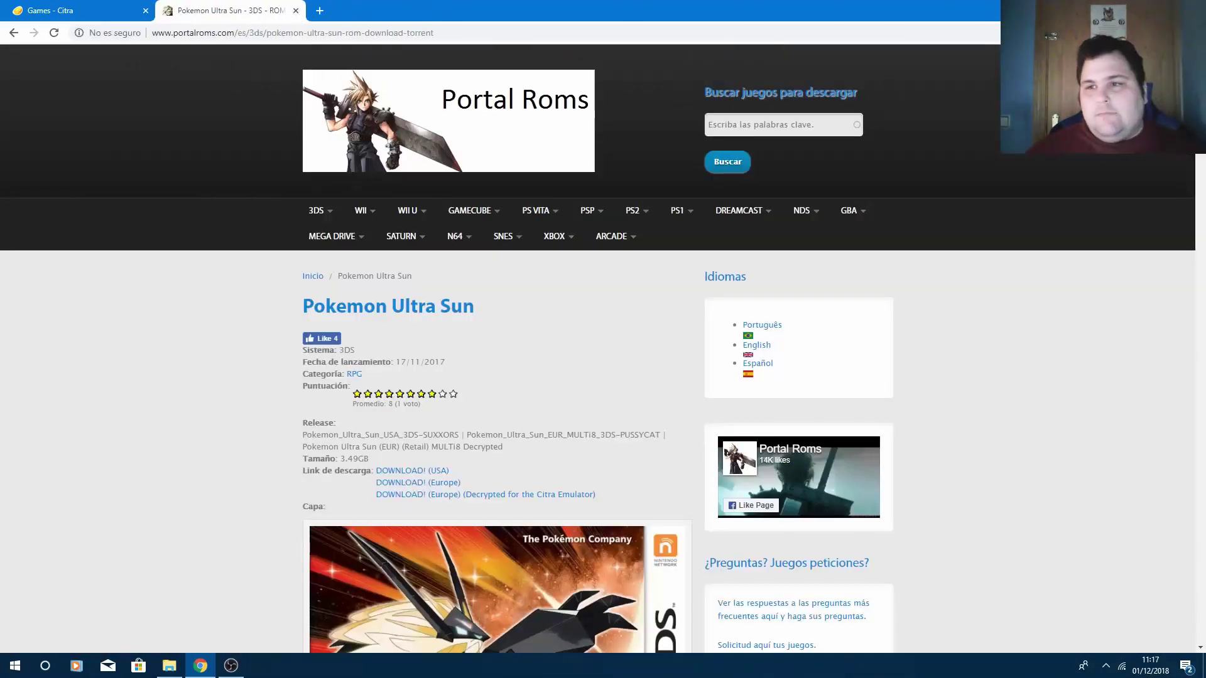
key(super+d)
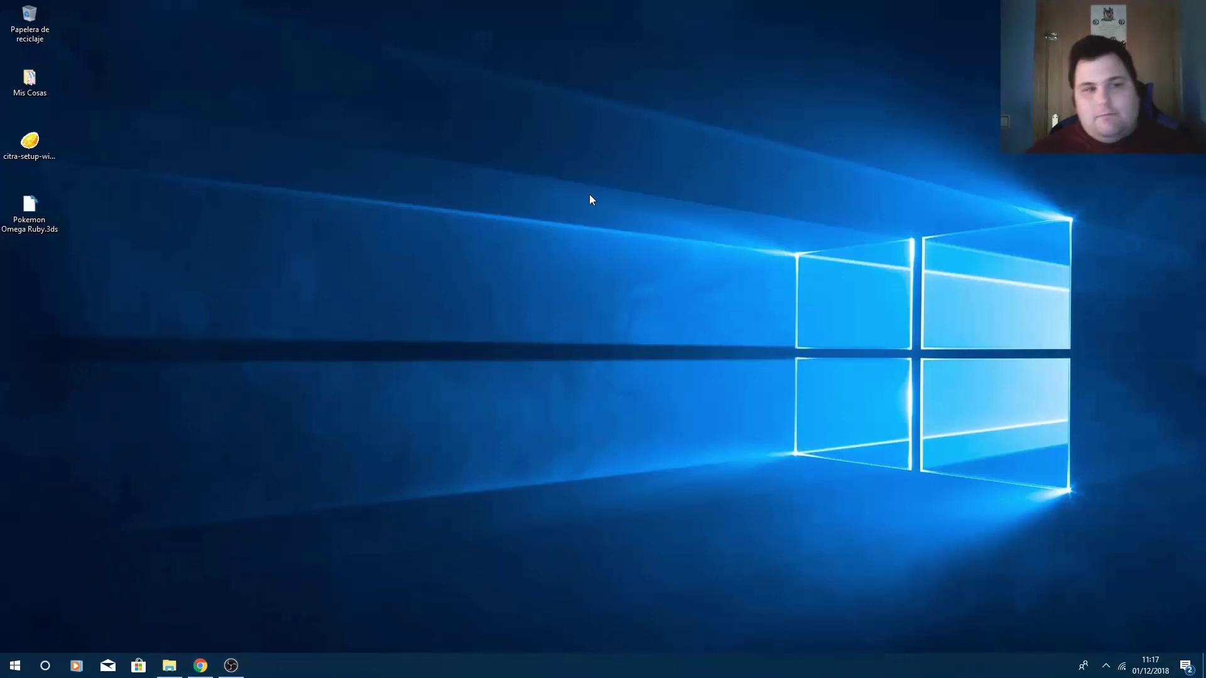